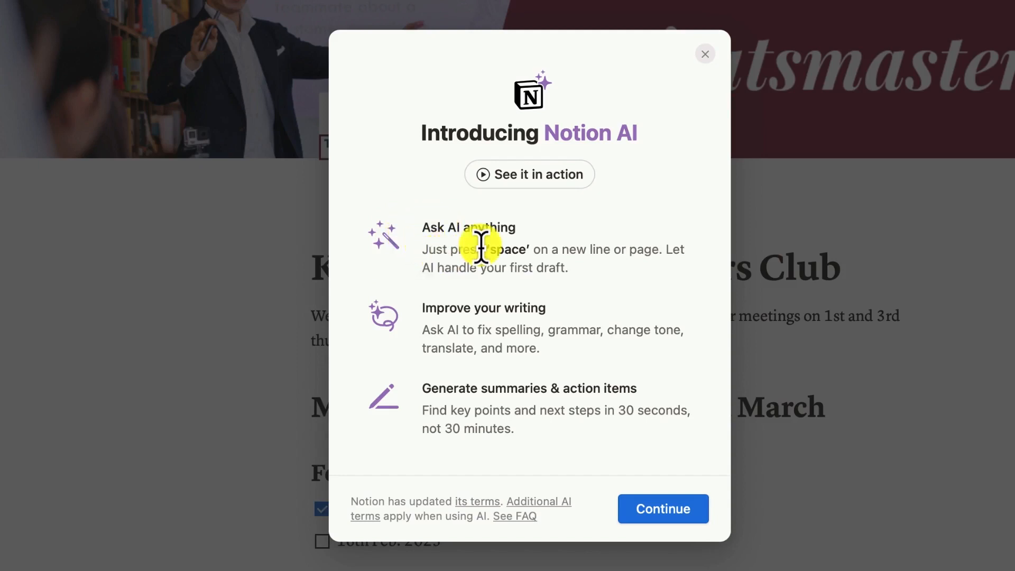
Step: Go through the Notion AI introduction and its starter tips, and choose to try AI on a new page
drag(484, 249, 536, 246)
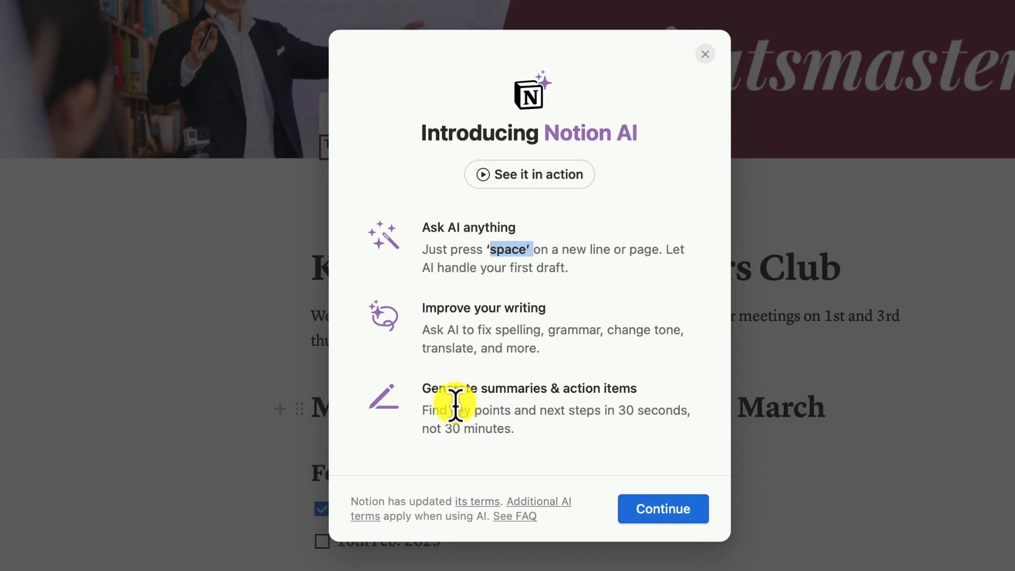
key(Return)
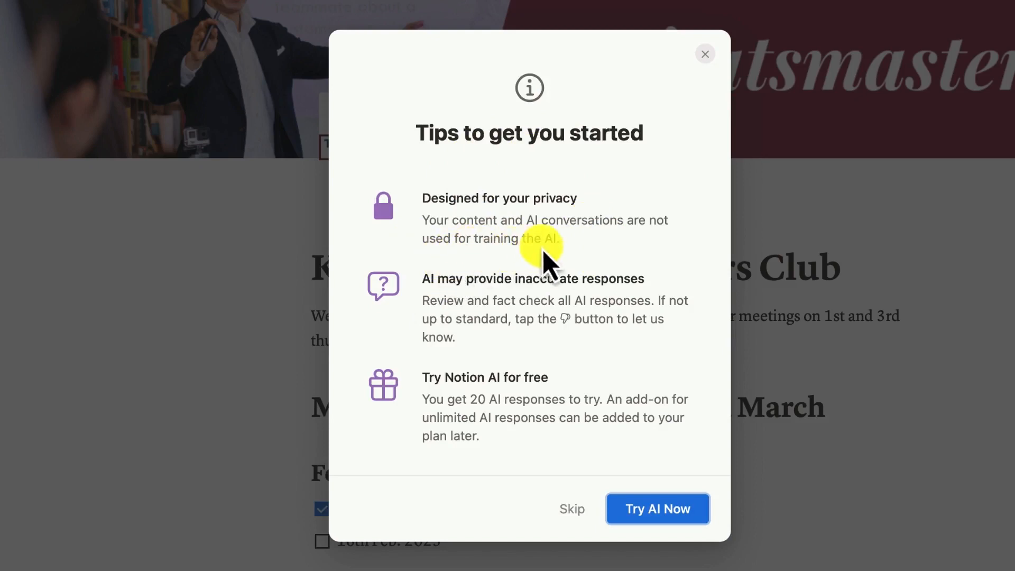
drag(421, 206, 595, 220)
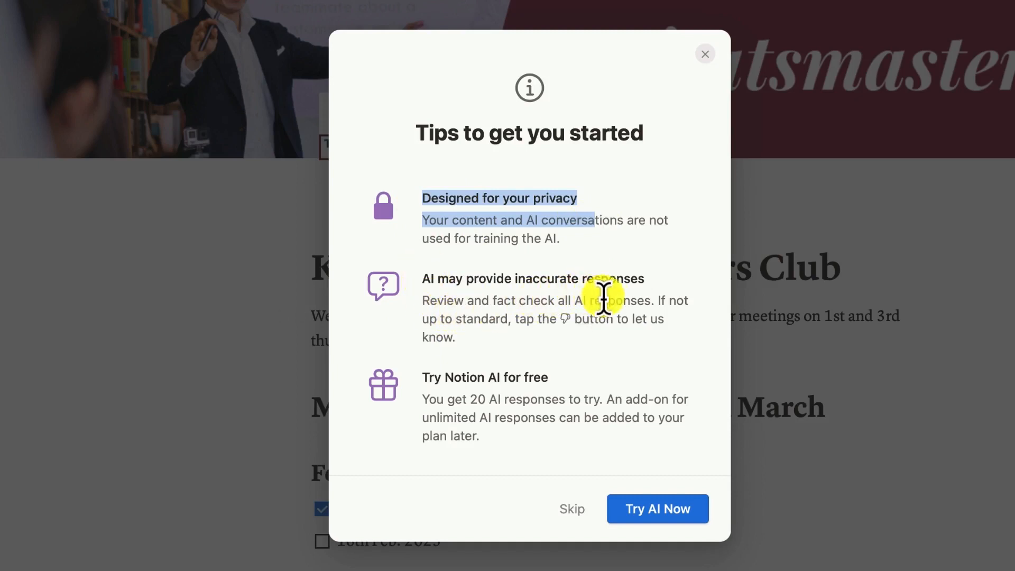
click(573, 317)
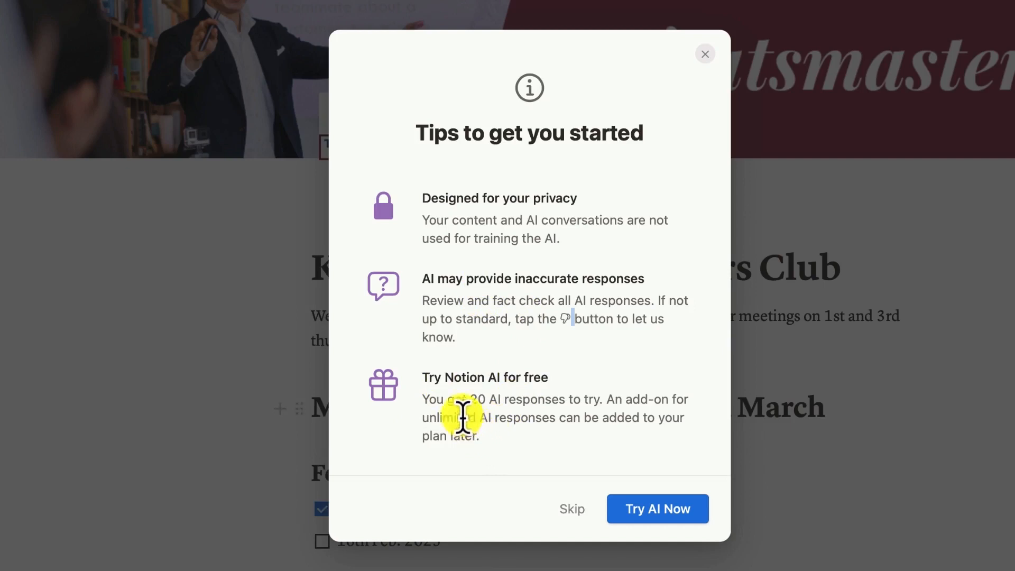
drag(455, 400, 535, 410)
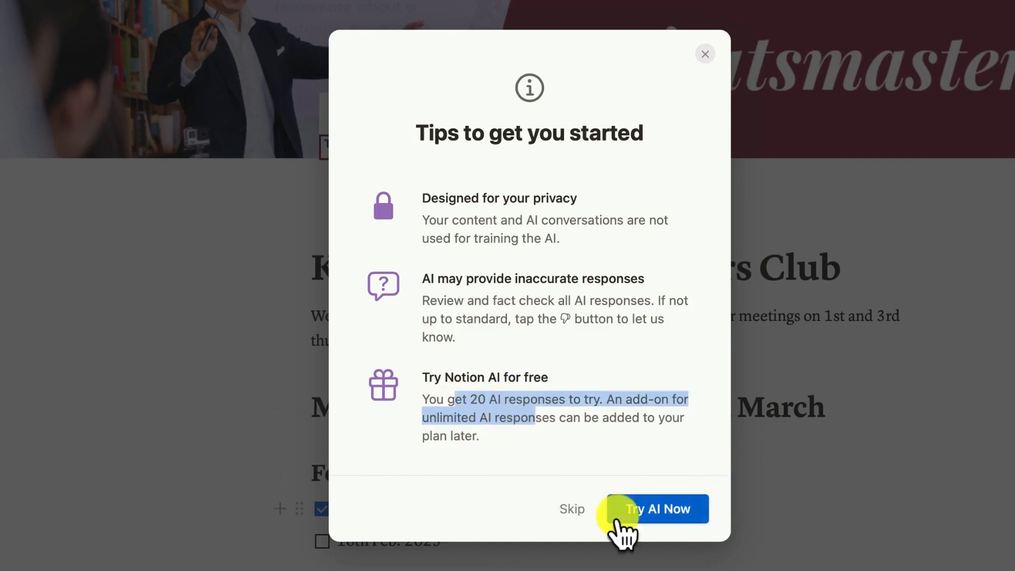
click(634, 512)
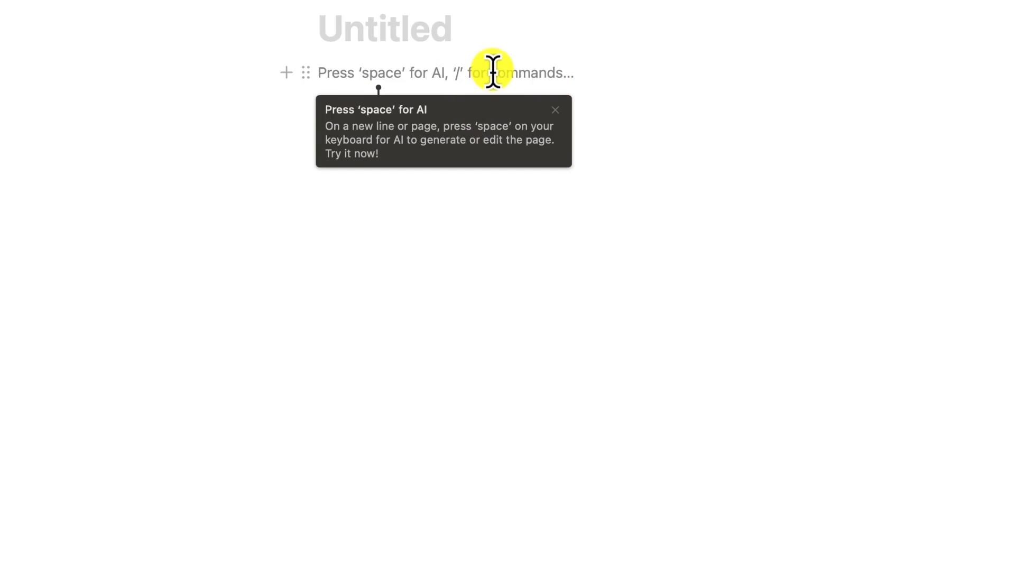
Step: Have AI draft a pros and cons list about chatgpt on the empty page
key(space)
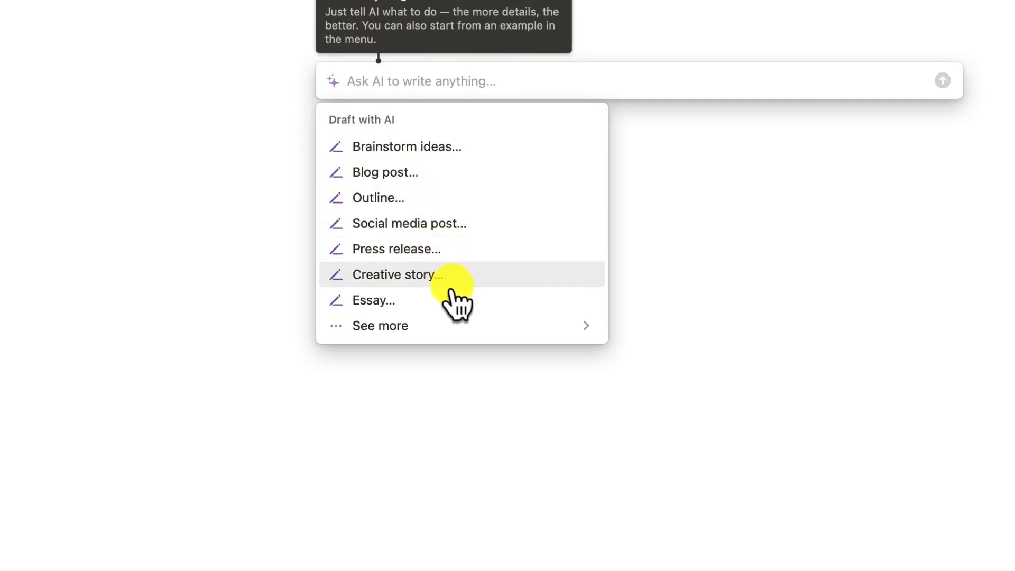
mouse_move(438, 328)
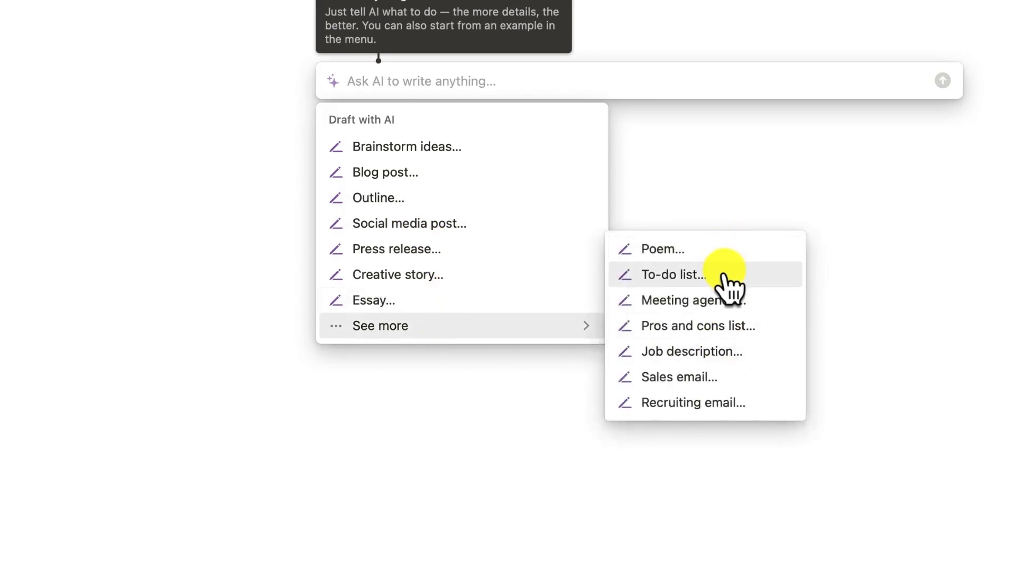
click(748, 337)
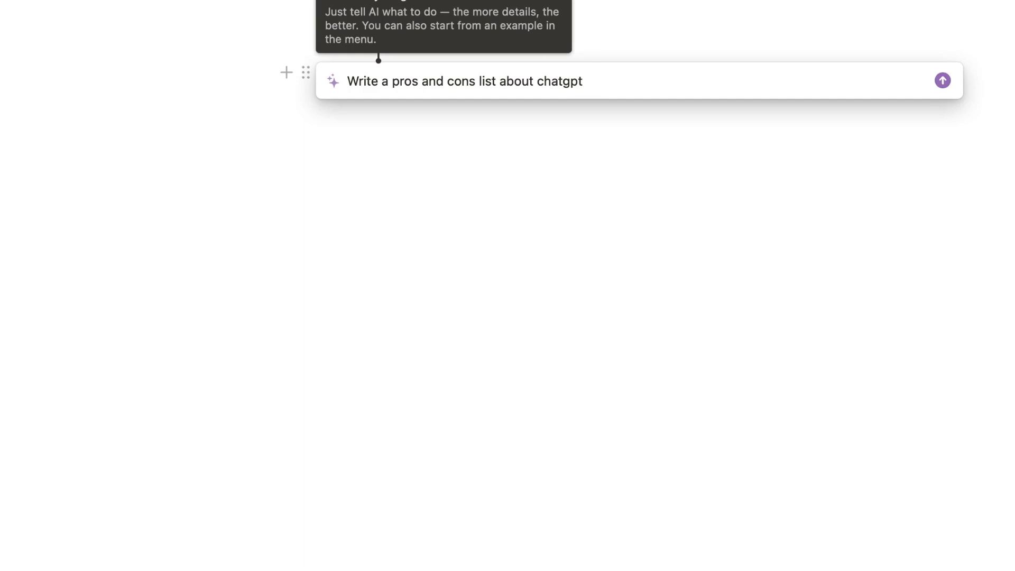
key(Return)
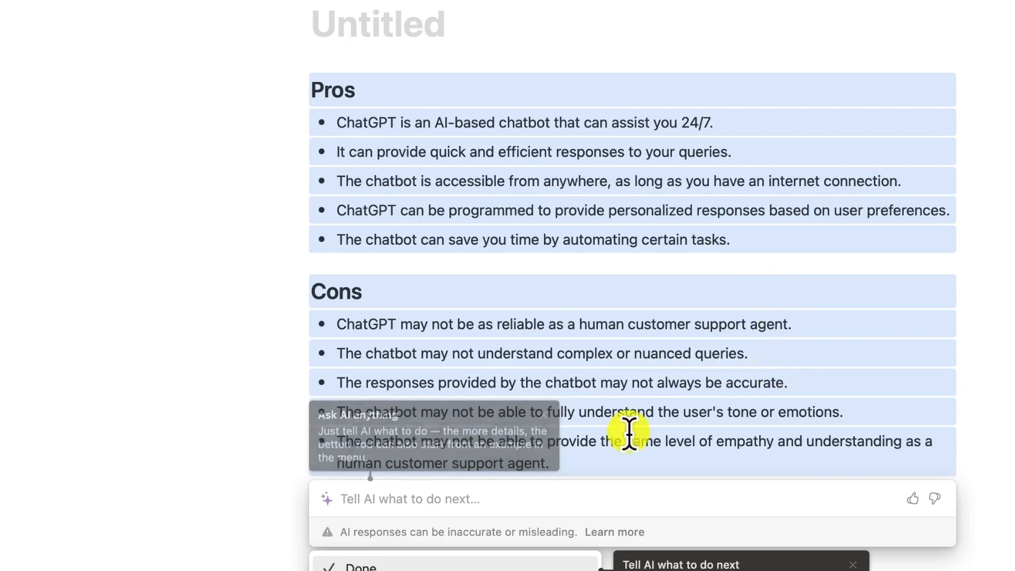
Step: Review the generated ChatGPT pros and cons list and keep it on the page
scroll(375, 431, down, 5)
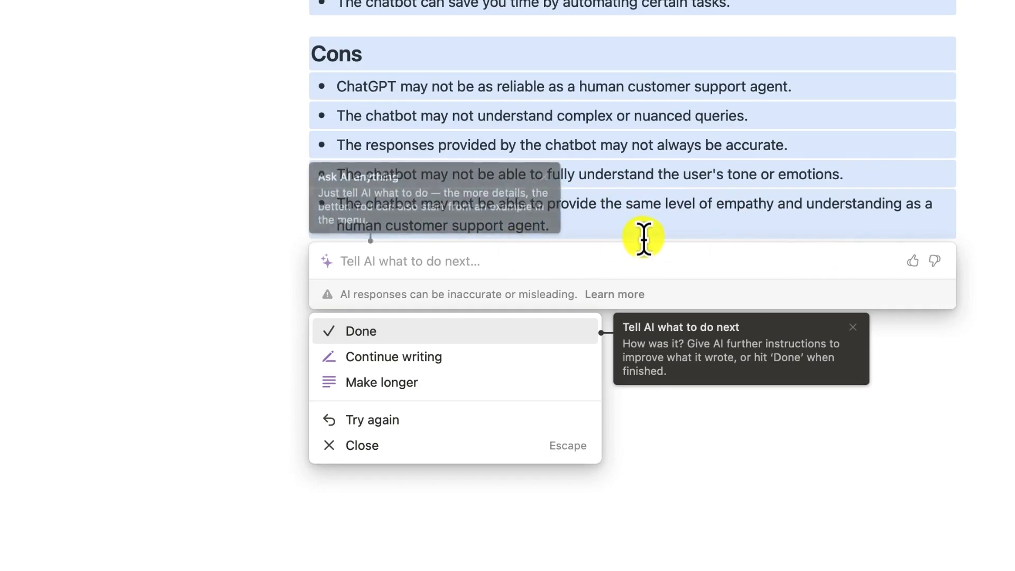
scroll(713, 95, up, 5)
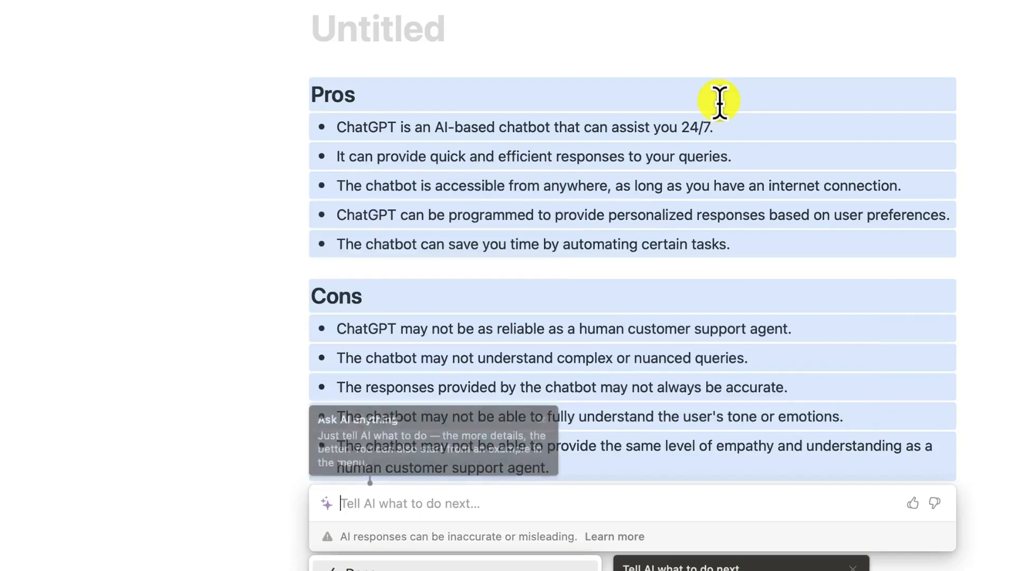
scroll(612, 219, down, 1)
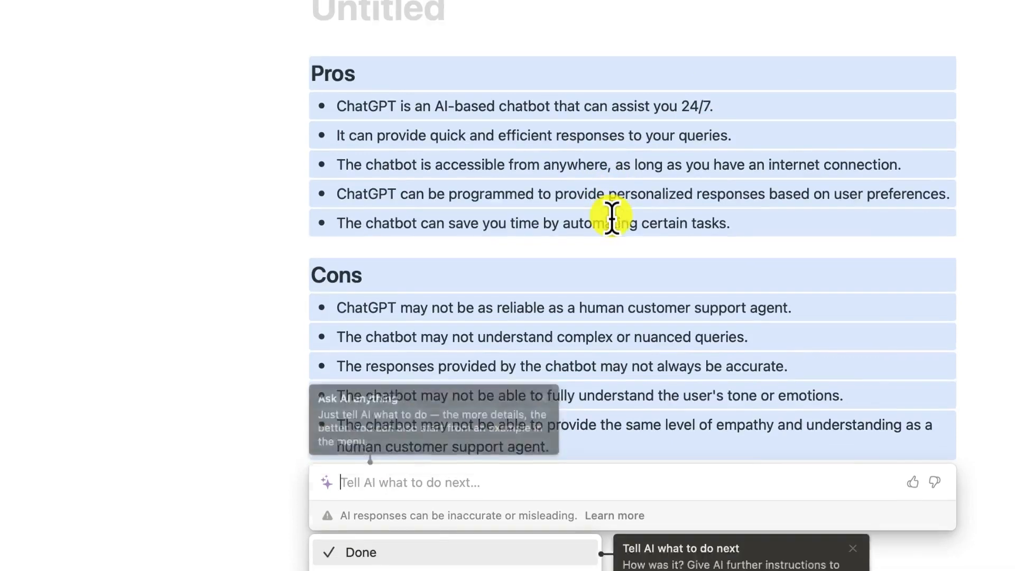
scroll(638, 251, down, 3)
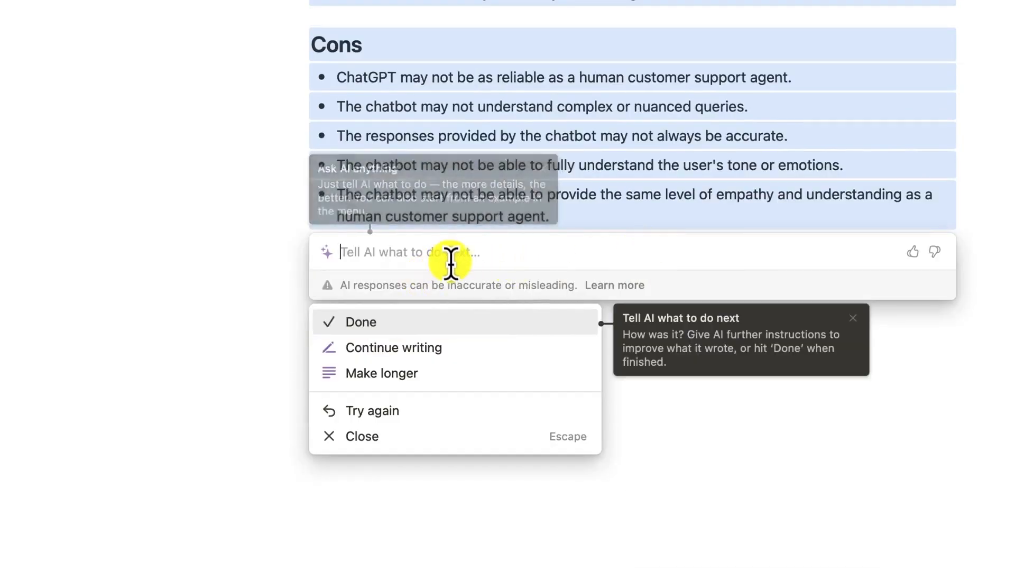
scroll(680, 39, up, 4)
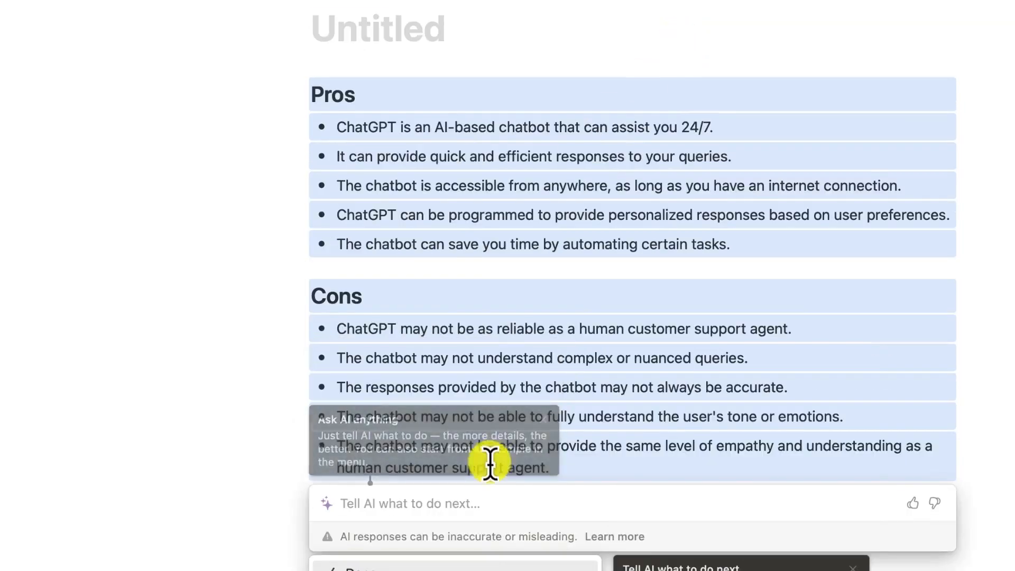
scroll(481, 466, down, 3)
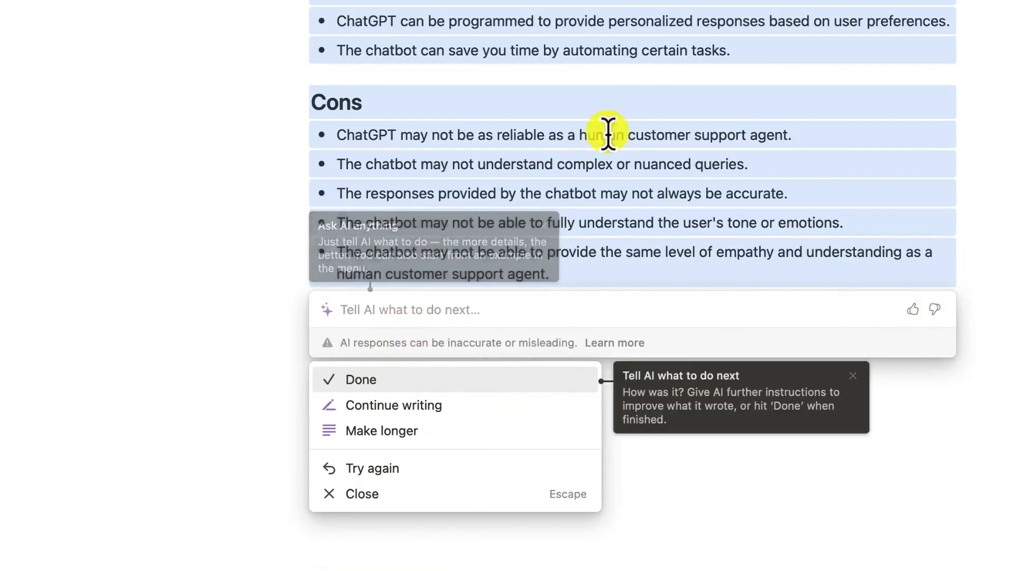
scroll(642, 74, up, 1)
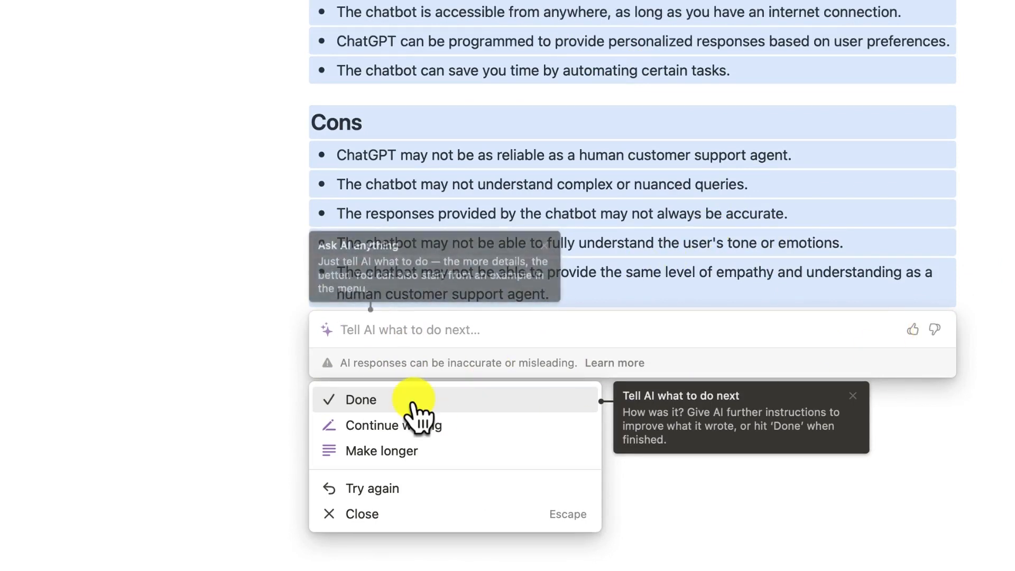
click(399, 430)
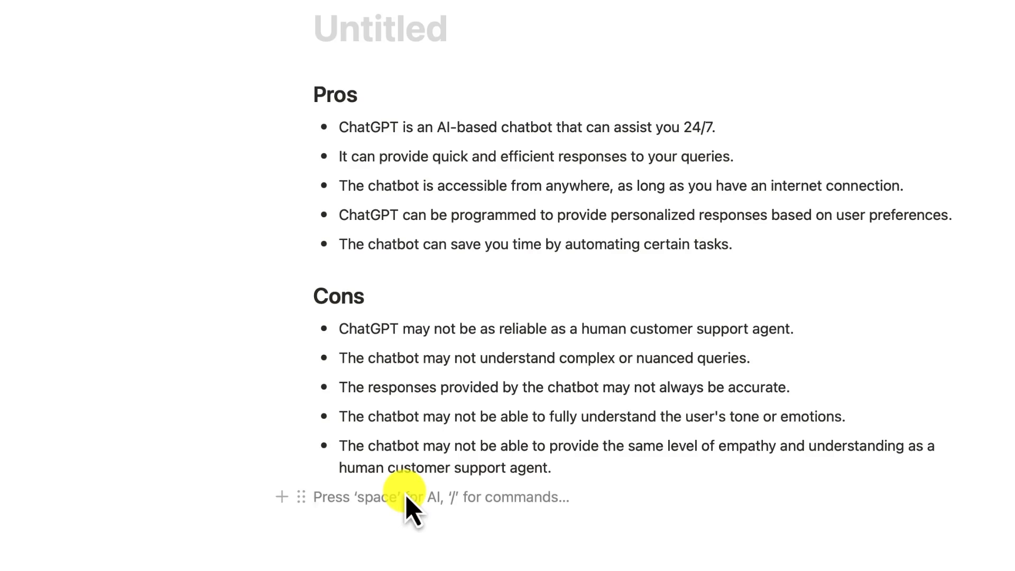
Step: Below the Cons list, have AI write an outline about a YouTube video on how to use DaVinci Resolve for beginners
key(space)
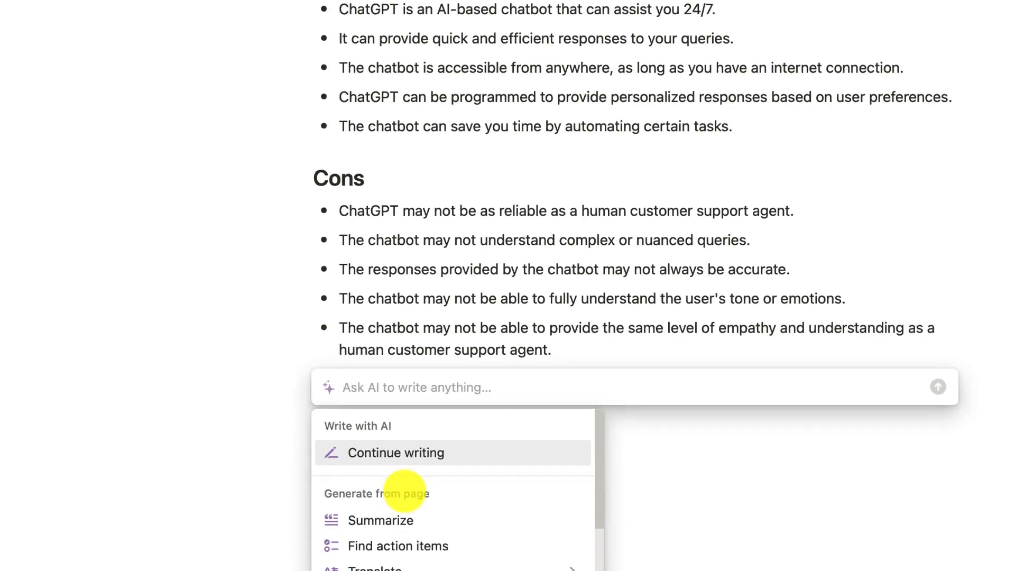
text(out)
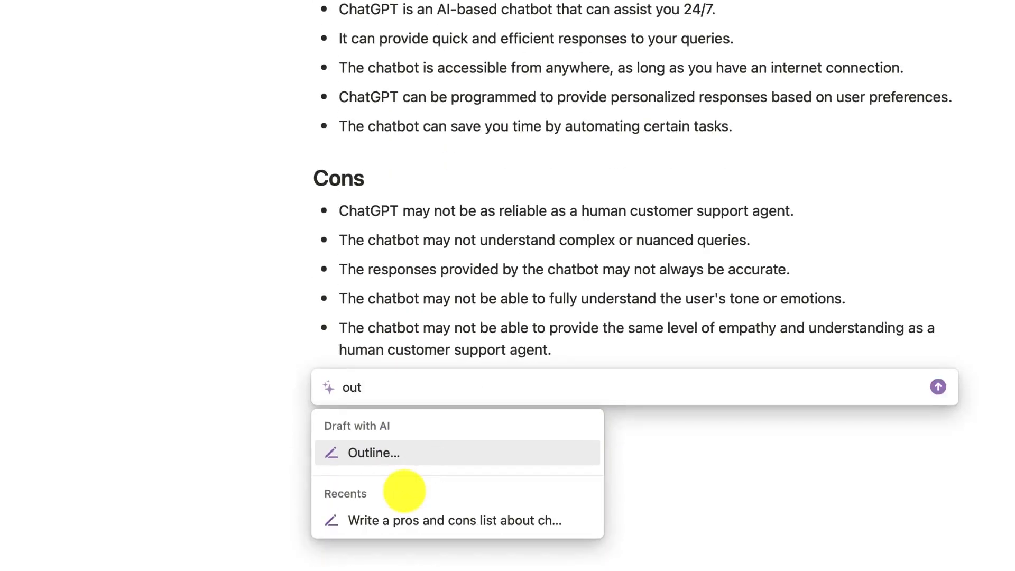
click(423, 452)
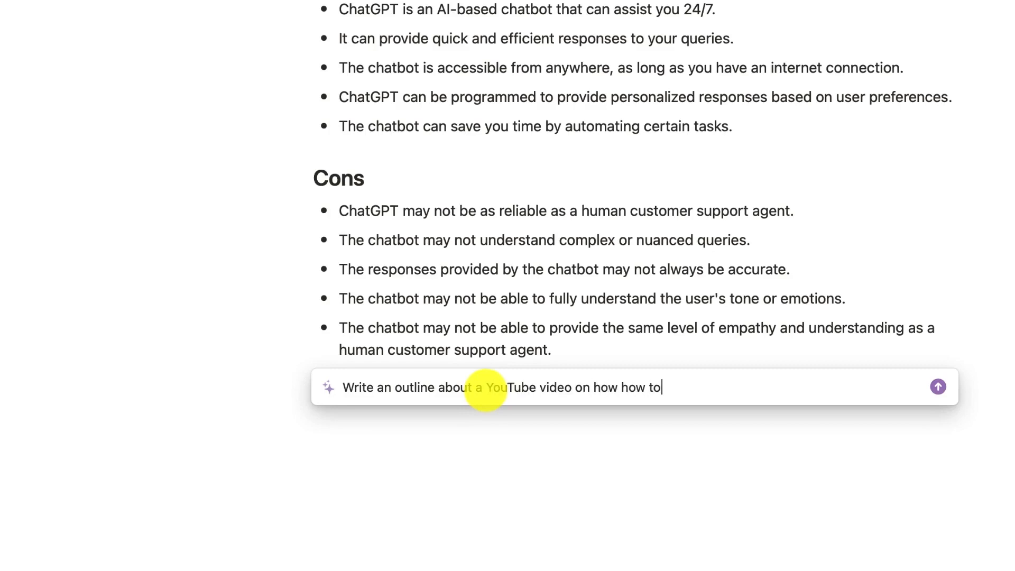
text(Vinci Resolve for beginn)
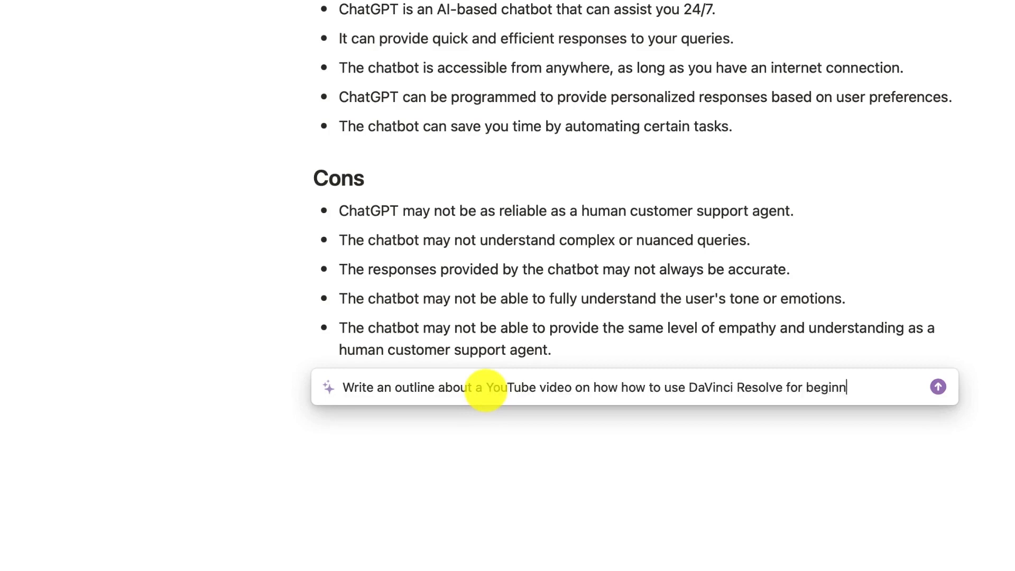
key(Return)
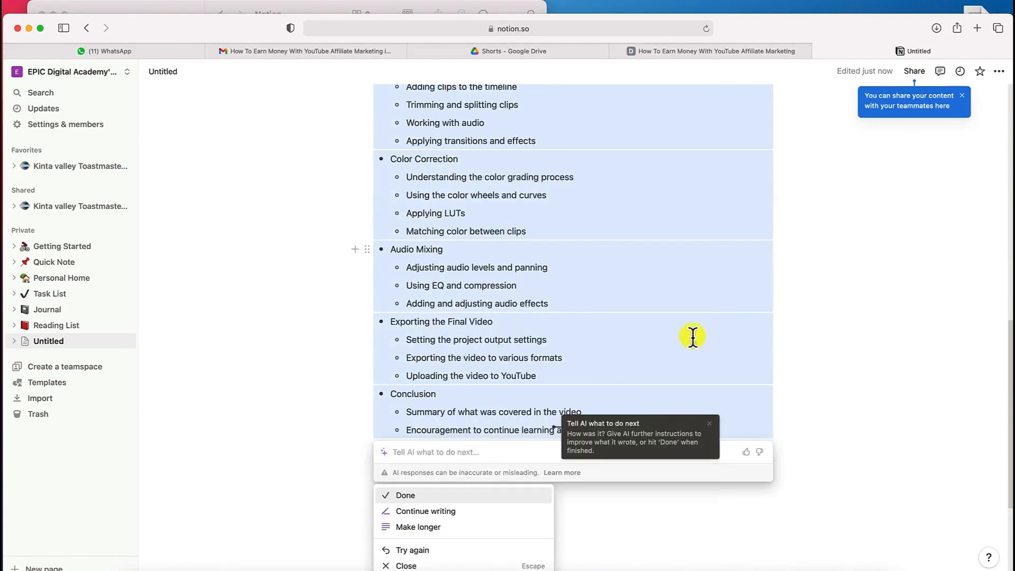
Step: Examine the generated DaVinci Resolve outline, from its title and introduction through the editing, color correction and audio sections
scroll(809, 312, up, 4)
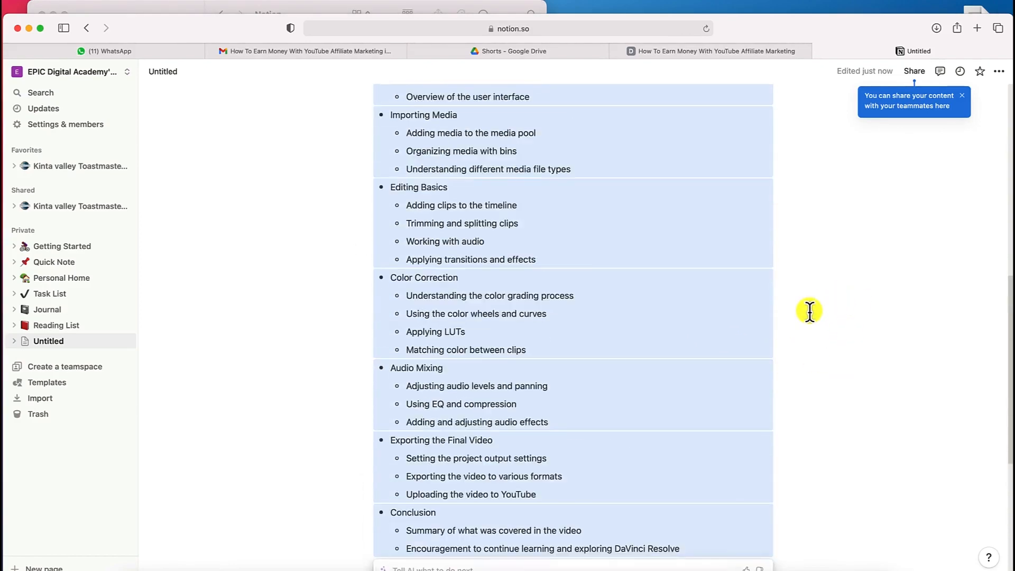
scroll(808, 302, up, 2)
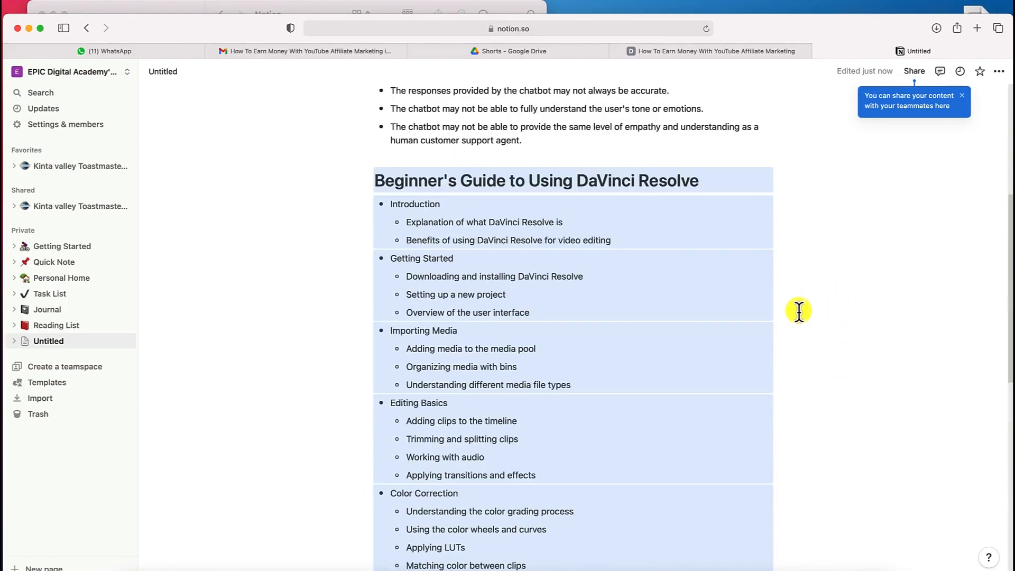
scroll(799, 313, down, 1)
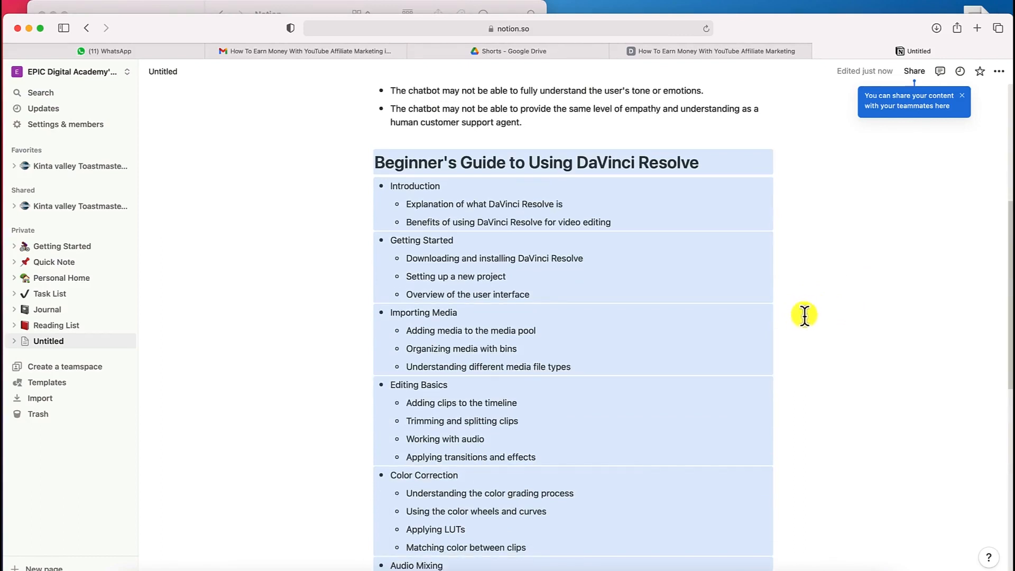
scroll(804, 288, down, 1)
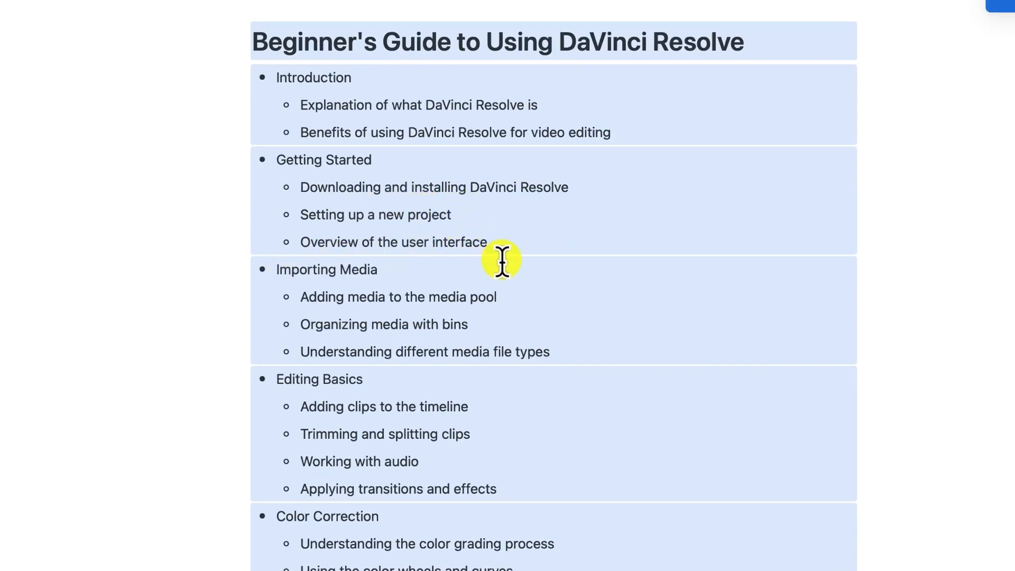
scroll(501, 260, down, 3)
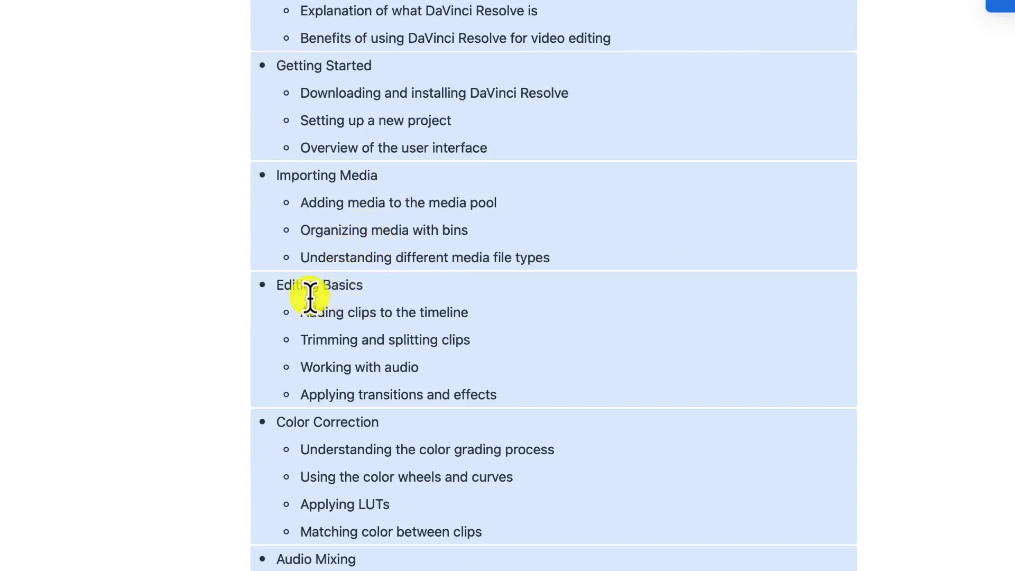
scroll(348, 315, down, 1)
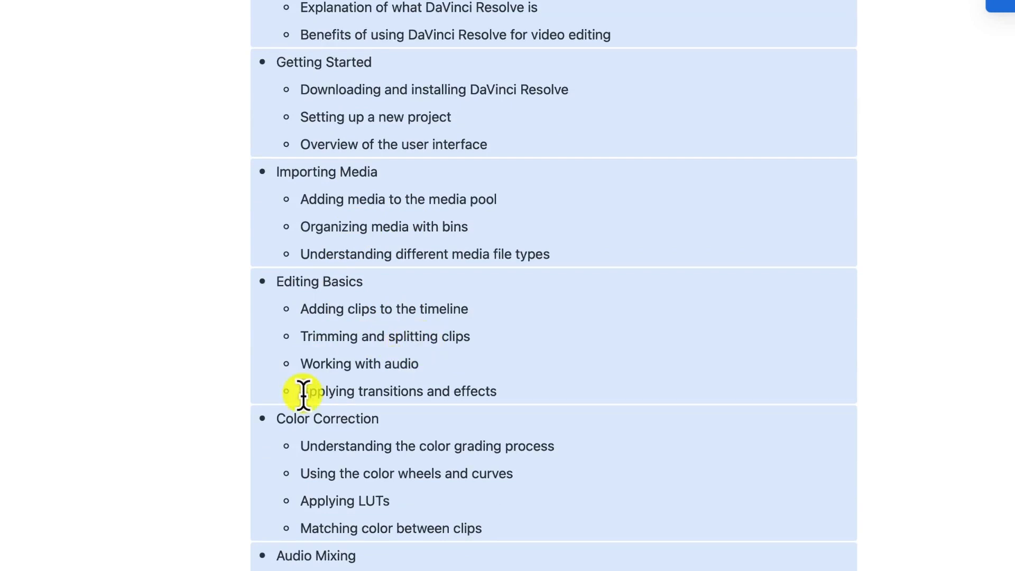
scroll(418, 392, down, 1)
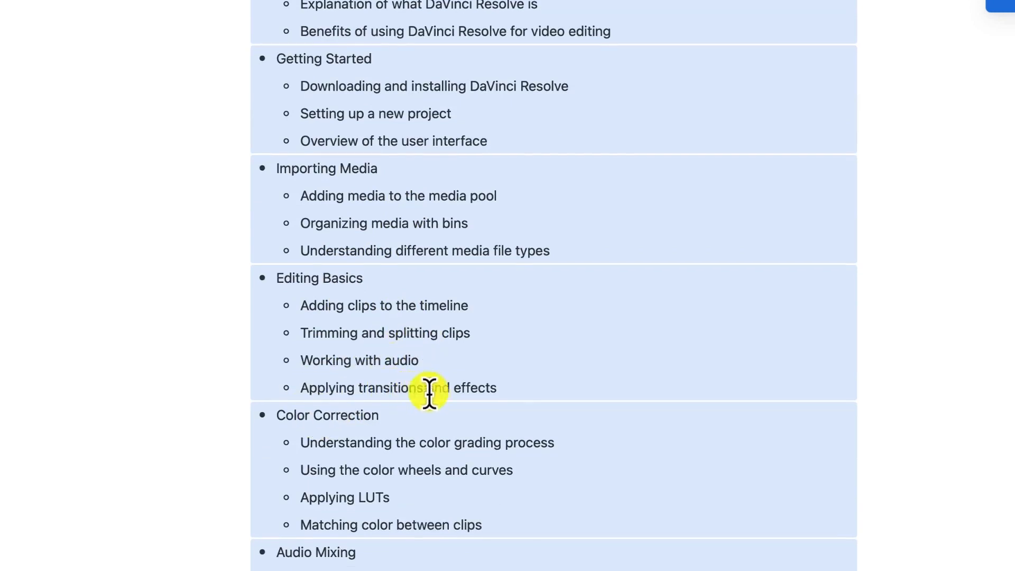
scroll(389, 407, down, 2)
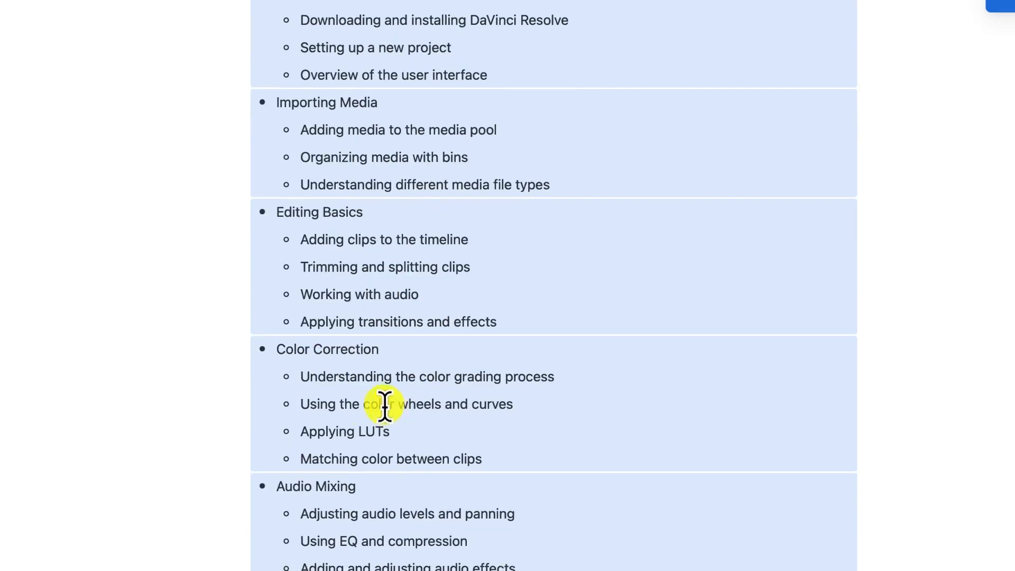
Step: Keep the generated DaVinci Resolve outline on the page and check its sections through to the conclusion
click(365, 502)
scroll(365, 502, down, 5)
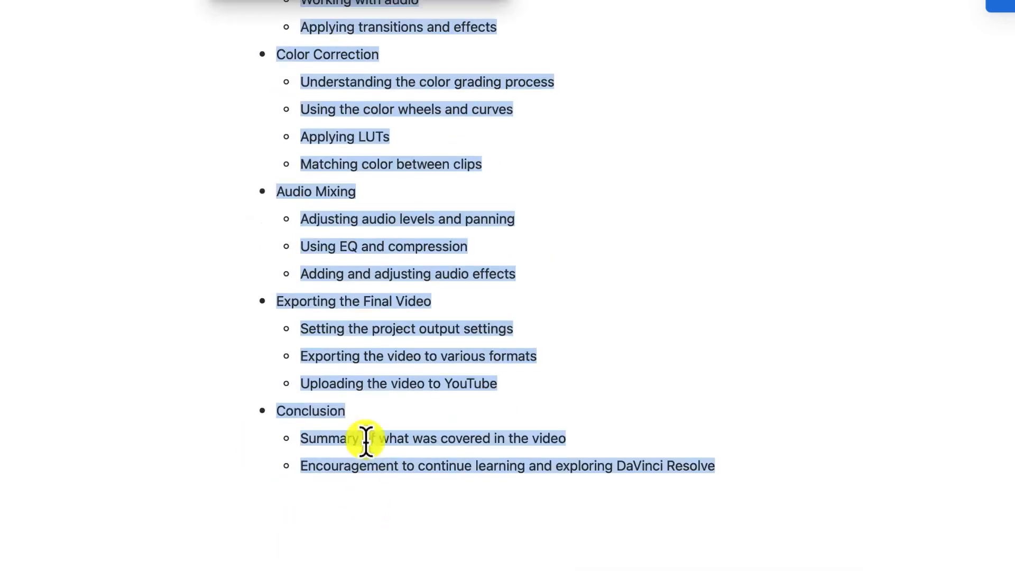
scroll(366, 440, up, 10)
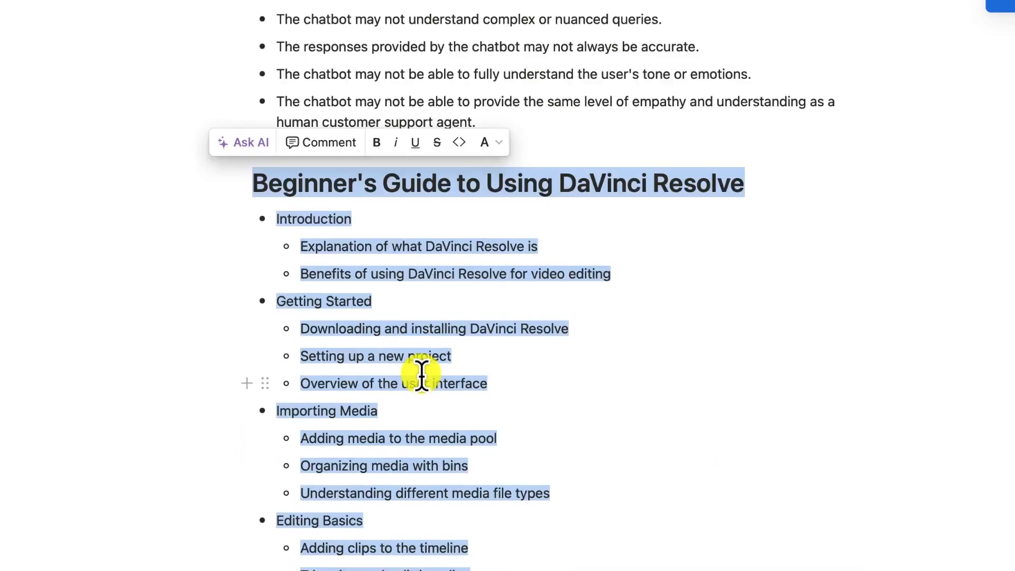
scroll(421, 376, down, 10)
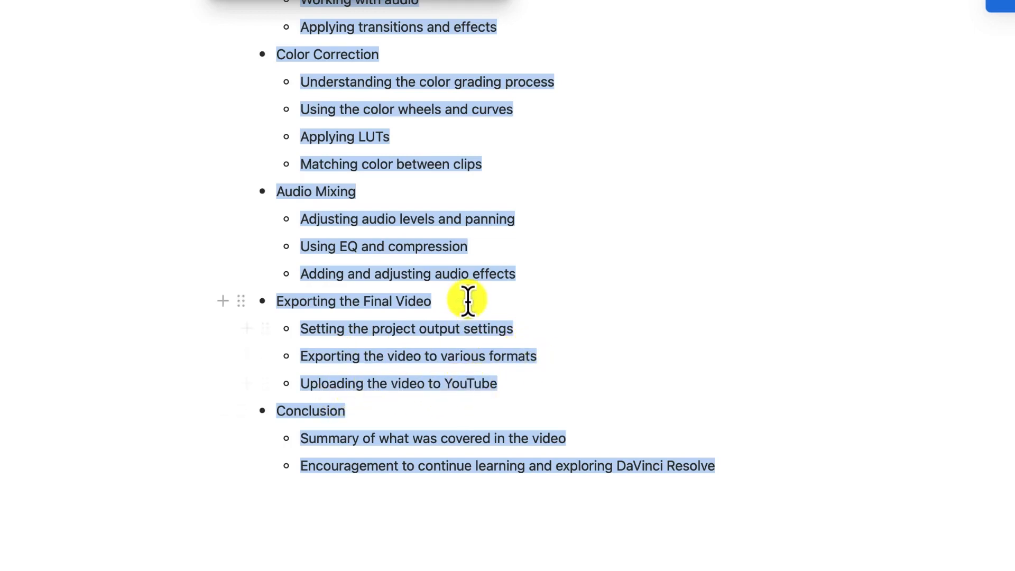
scroll(466, 305, up, 2)
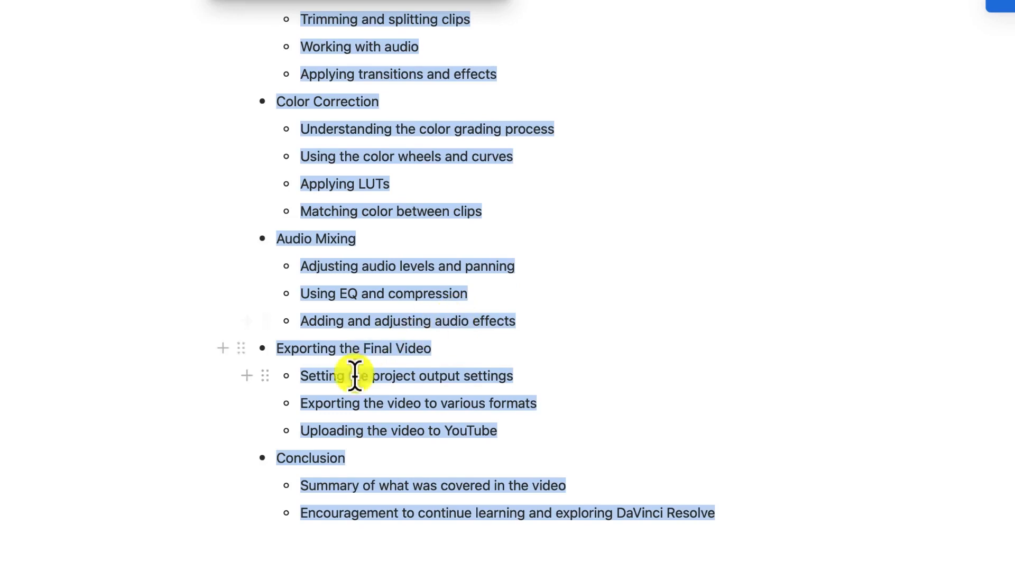
Step: Have AI make the selected Beginner's Guide to Using DaVinci Resolve outline shorter
scroll(377, 381, up, 10)
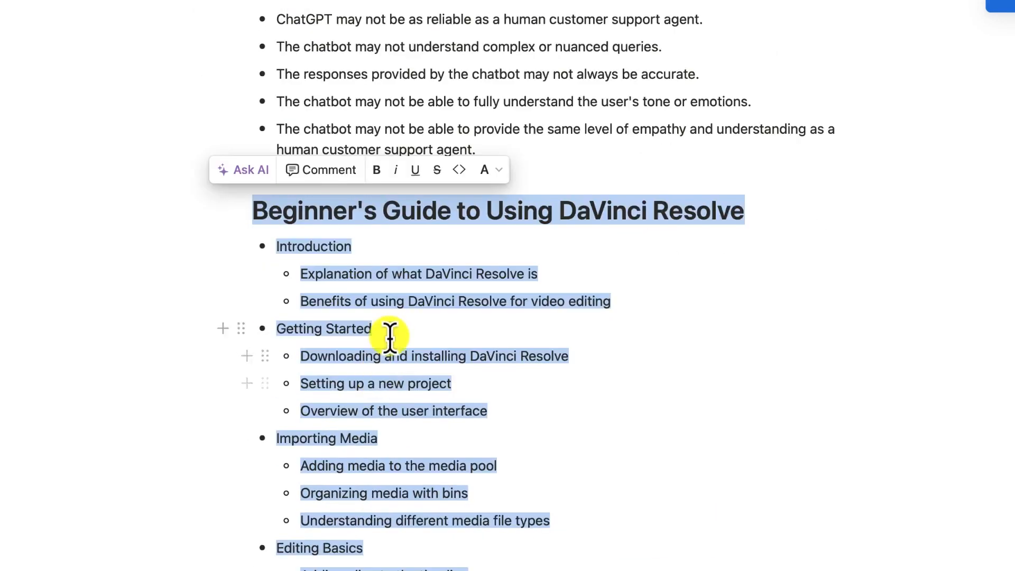
scroll(389, 336, down, 6)
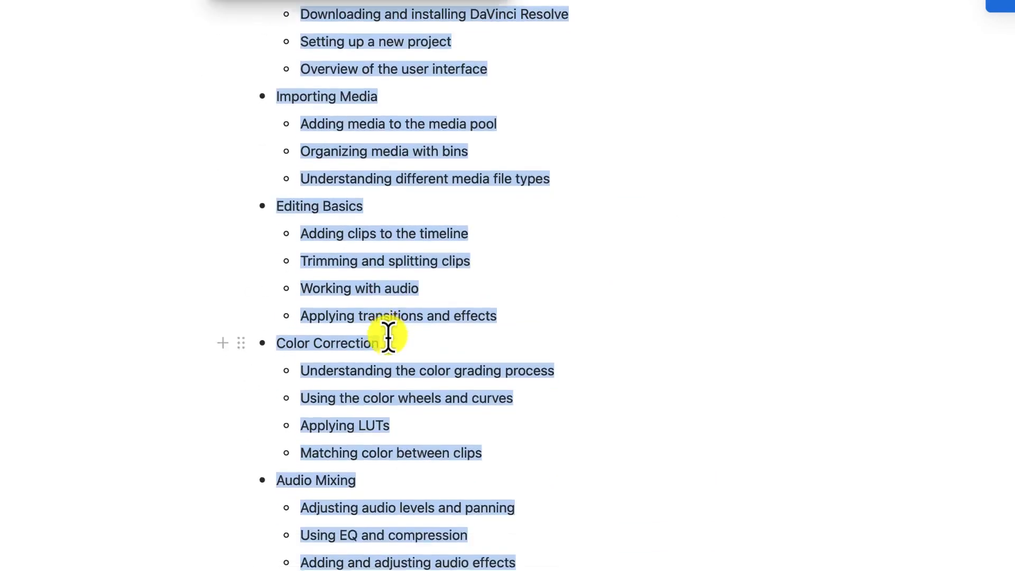
scroll(388, 336, down, 4)
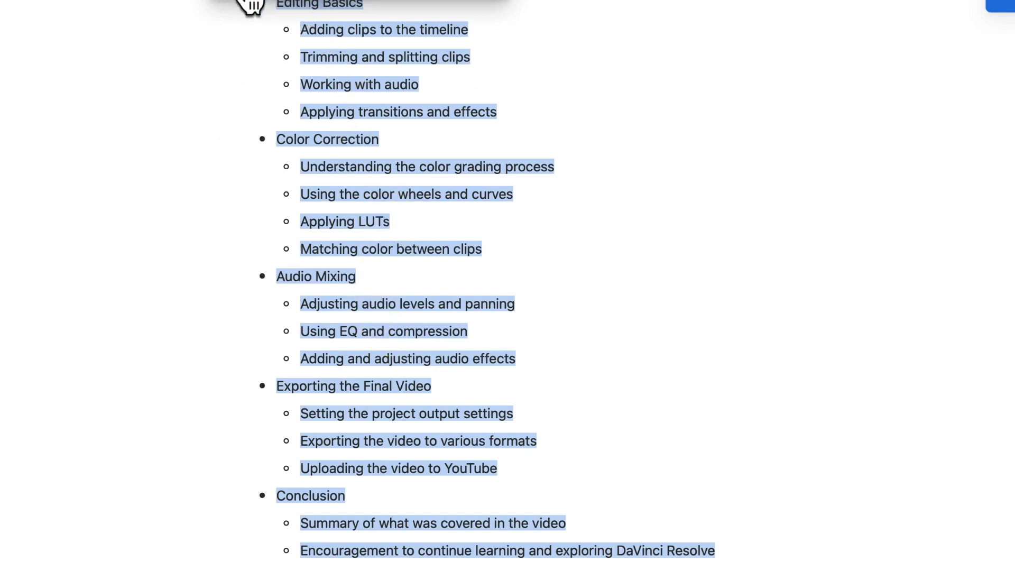
key(super+j)
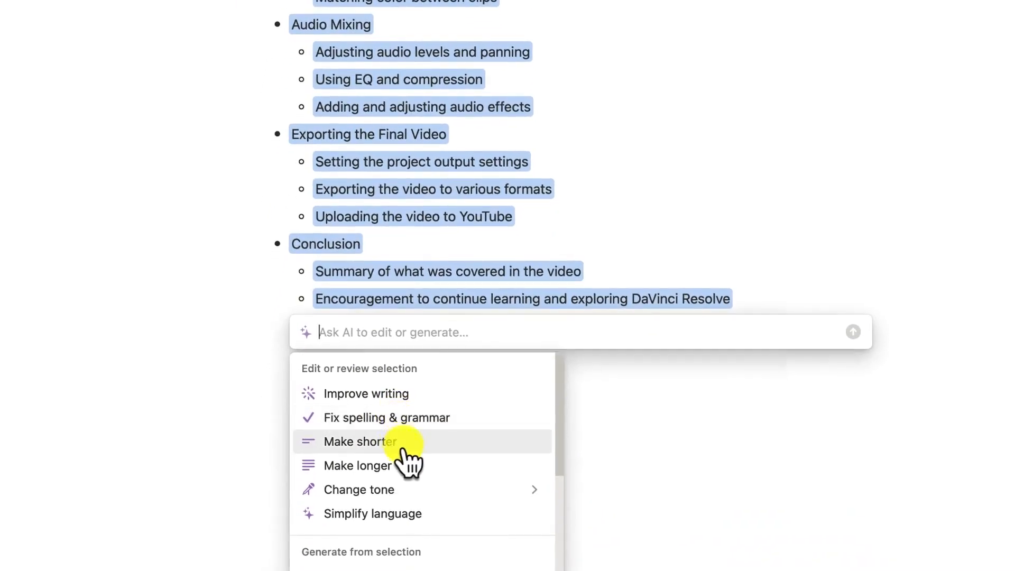
mouse_move(410, 492)
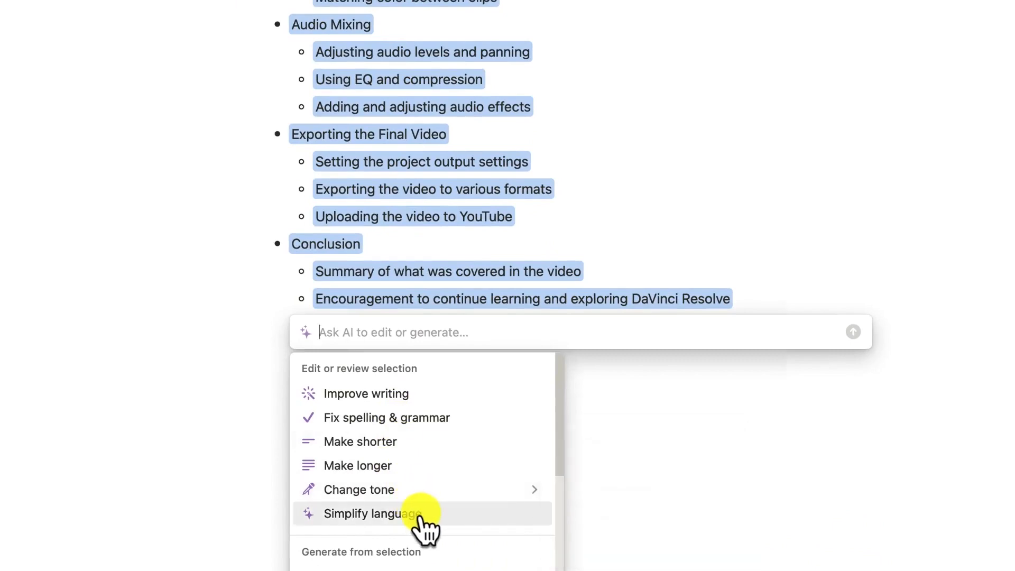
scroll(406, 544, down, 1)
scroll(438, 506, up, 12)
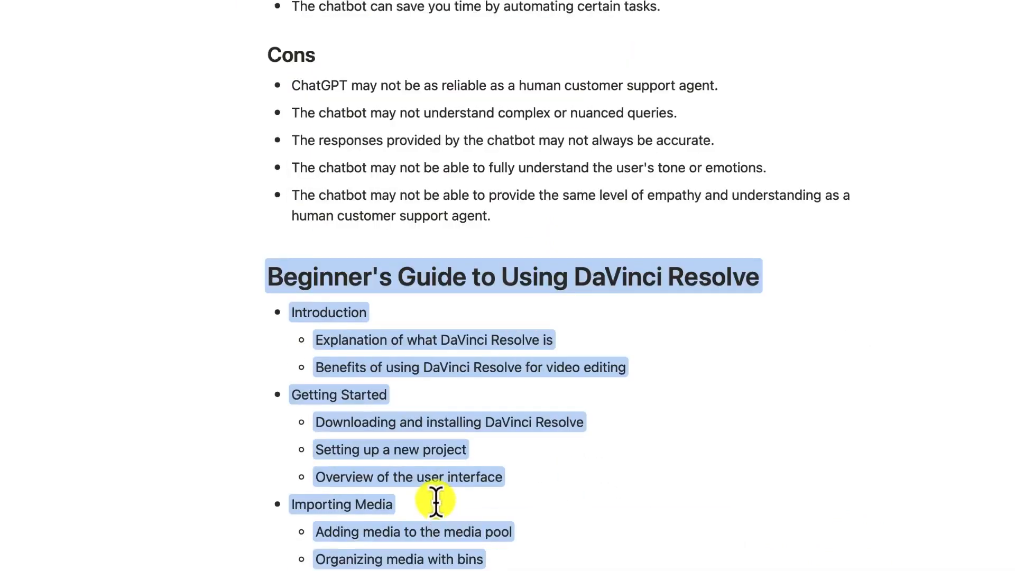
scroll(435, 501, down, 9)
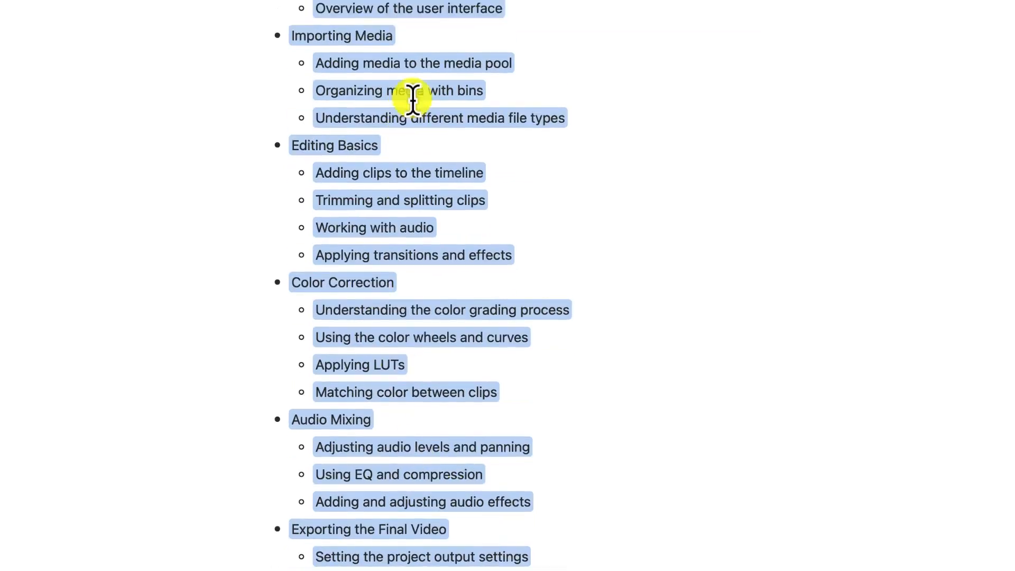
scroll(416, 90, up, 4)
scroll(417, 105, down, 7)
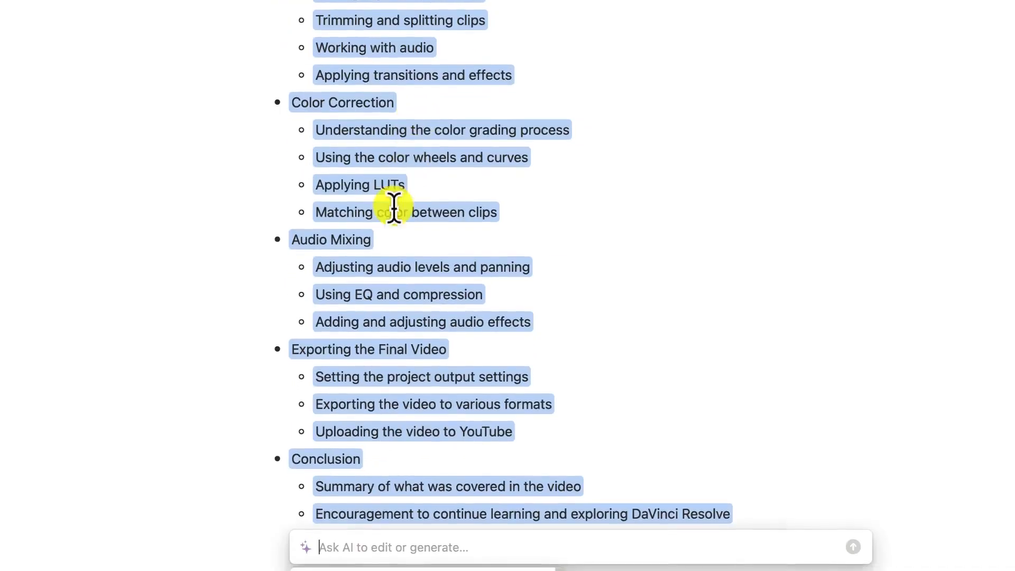
scroll(358, 496, down, 2)
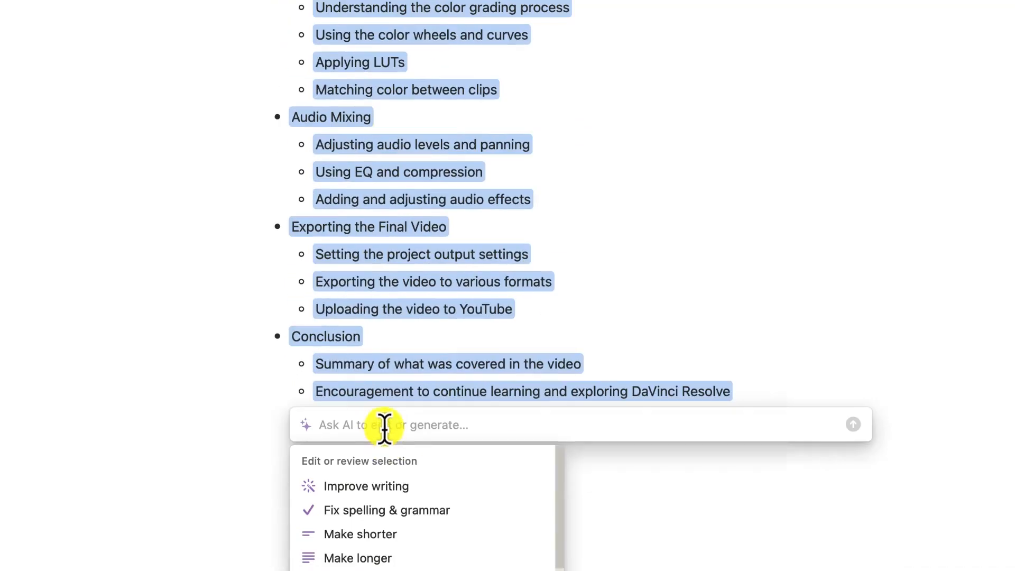
click(386, 535)
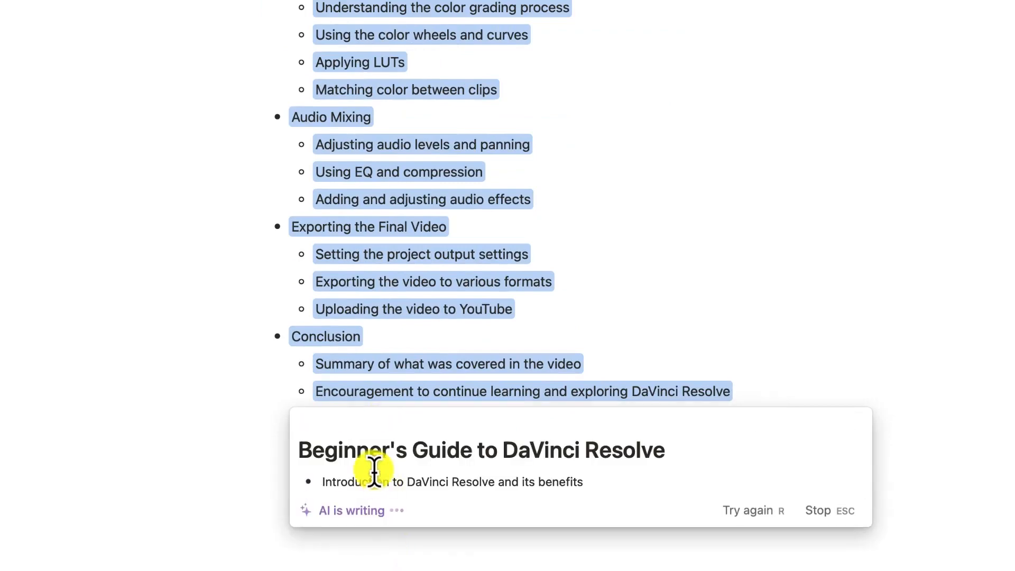
Step: Read the shortened DaVinci Resolve outline through to its conclusion and compare it with the original outline
scroll(512, 403, down, 5)
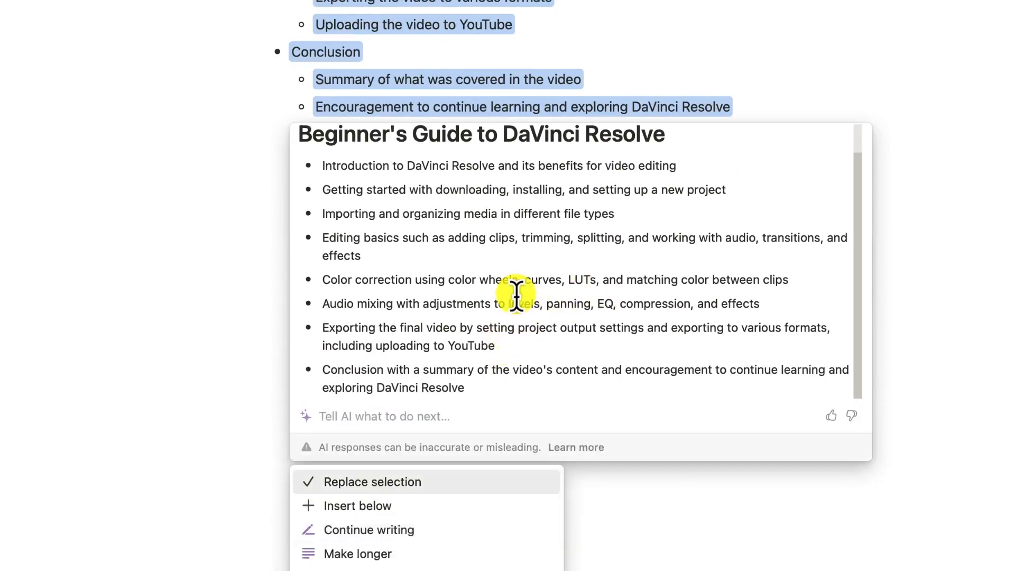
scroll(714, 299, up, 5)
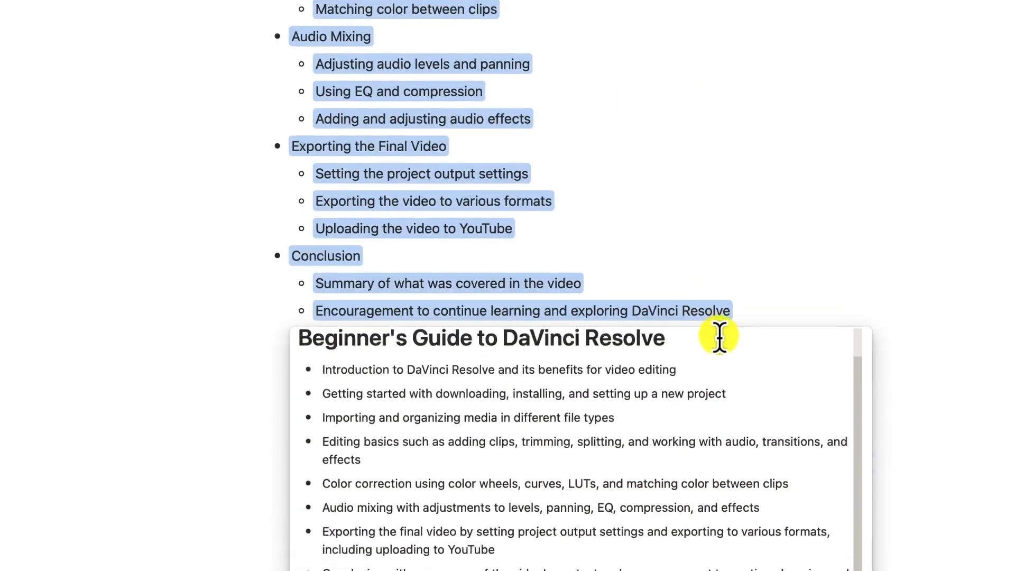
scroll(714, 338, down, 3)
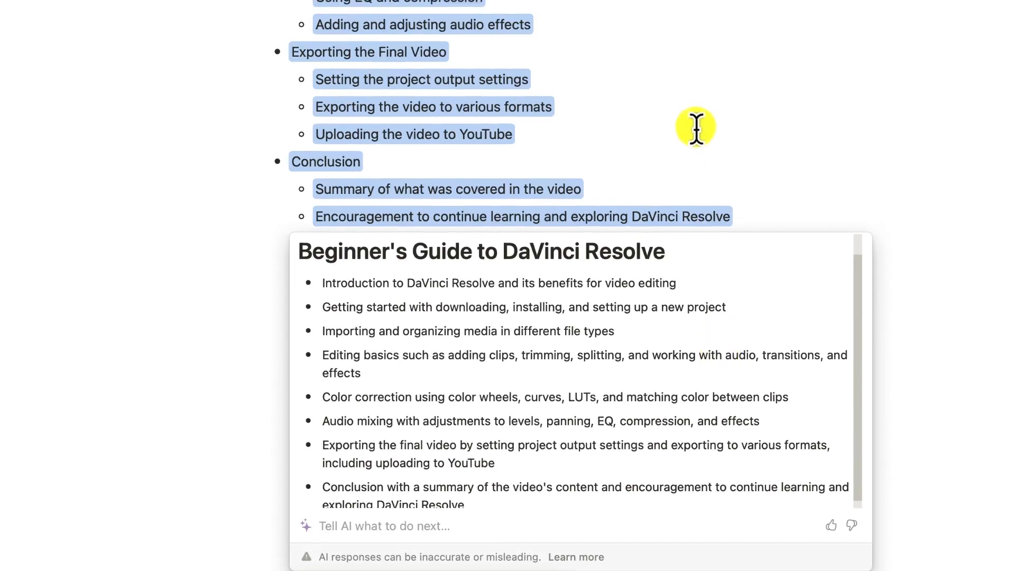
scroll(434, 472, down, 1)
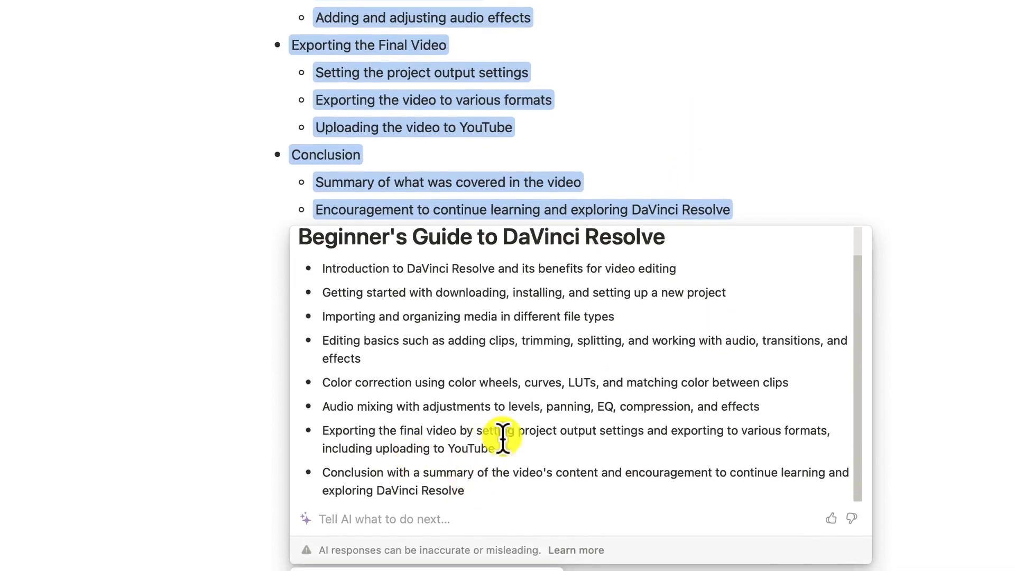
drag(861, 317, 814, 210)
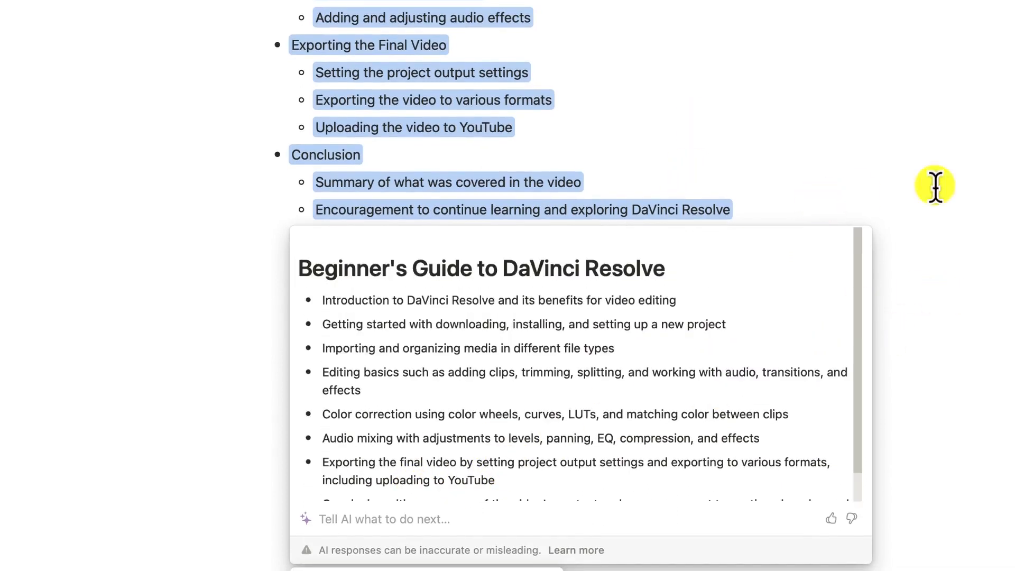
scroll(933, 185, down, 3)
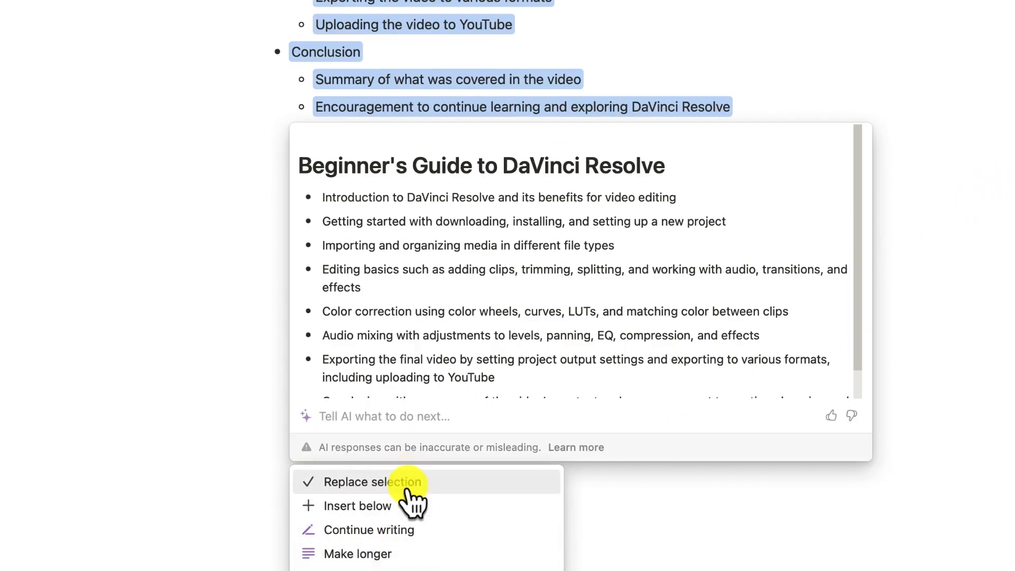
scroll(624, 33, up, 15)
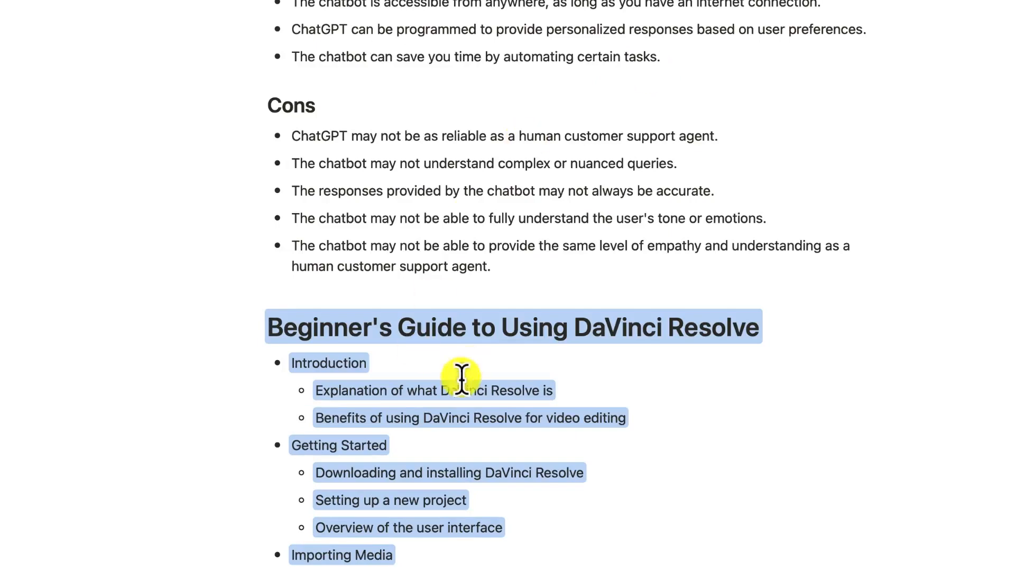
scroll(461, 377, down, 10)
scroll(453, 347, down, 6)
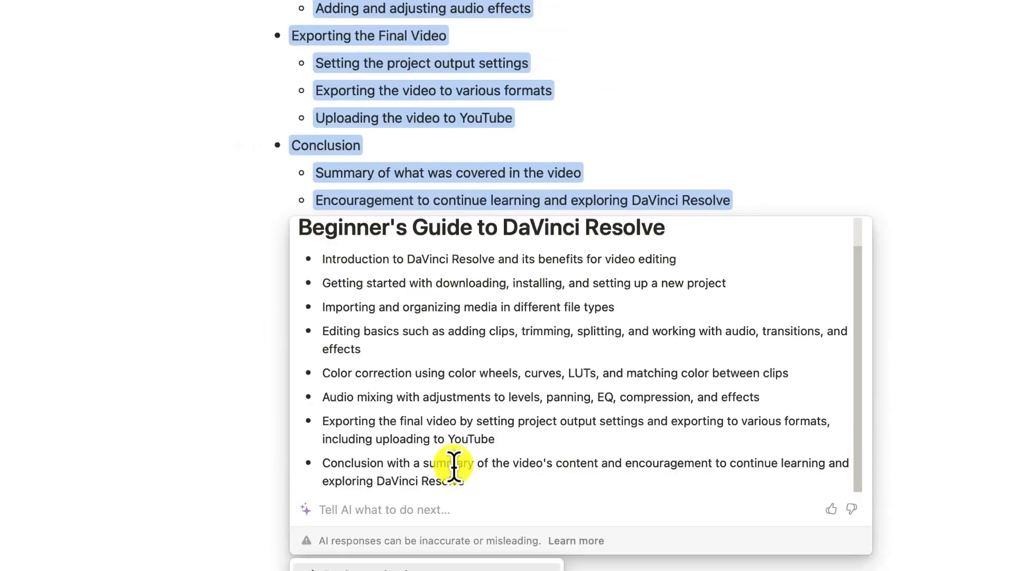
scroll(454, 466, down, 2)
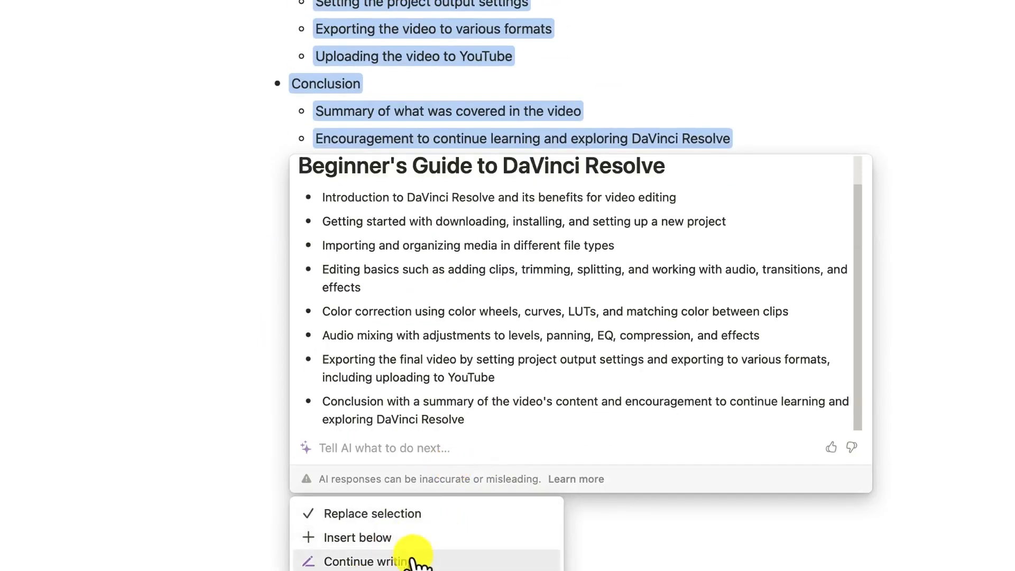
scroll(418, 565, down, 1)
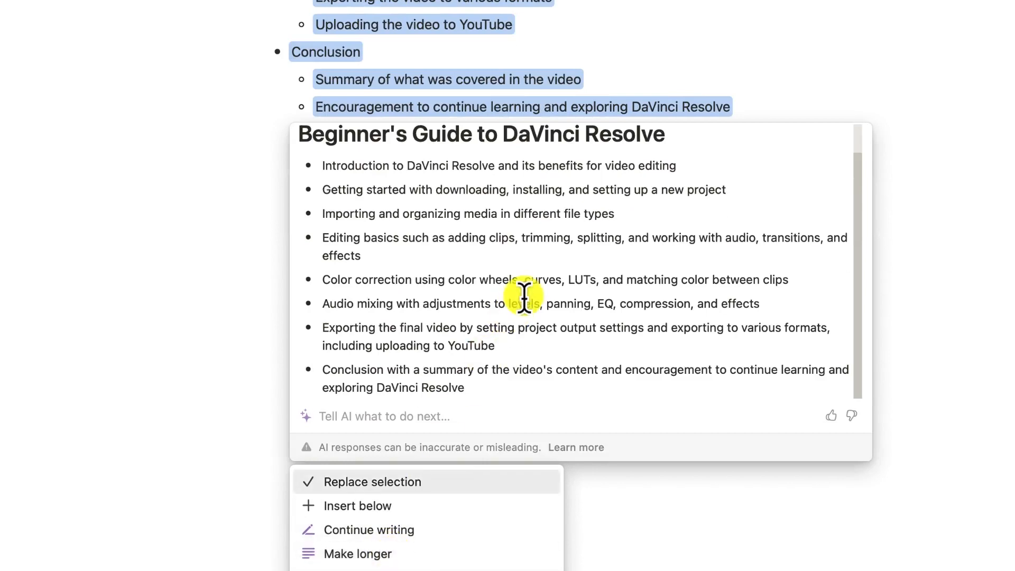
scroll(522, 294, up, 1)
scroll(470, 404, down, 1)
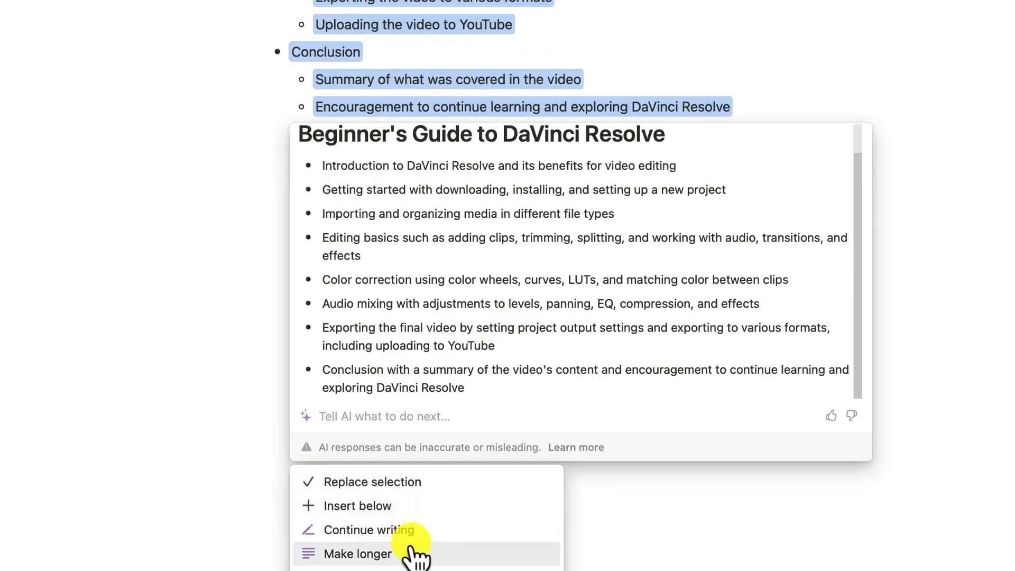
Step: Insert the shortened DaVinci Resolve outline below the original one instead of replacing it
click(412, 510)
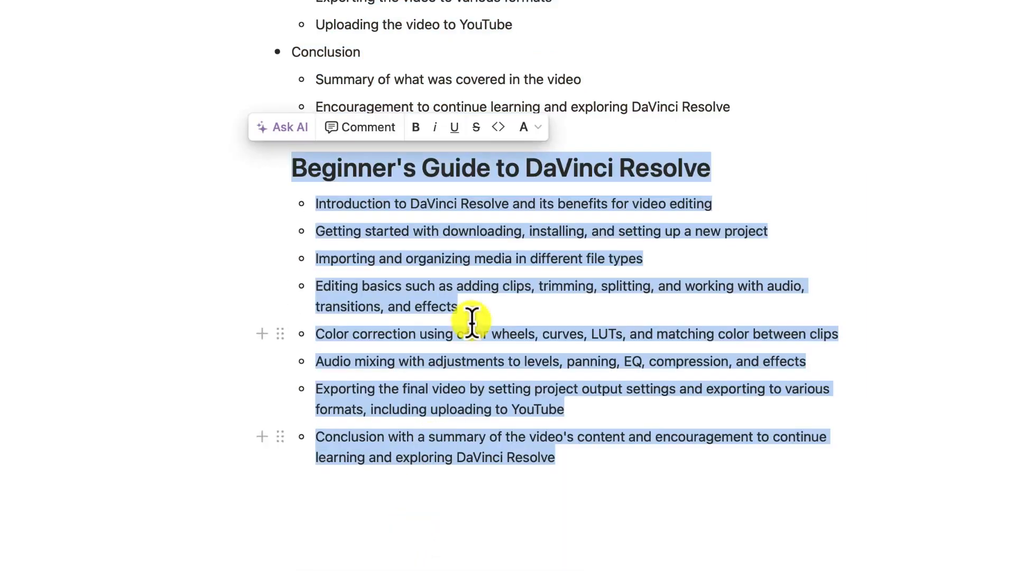
click(741, 213)
scroll(743, 217, up, 15)
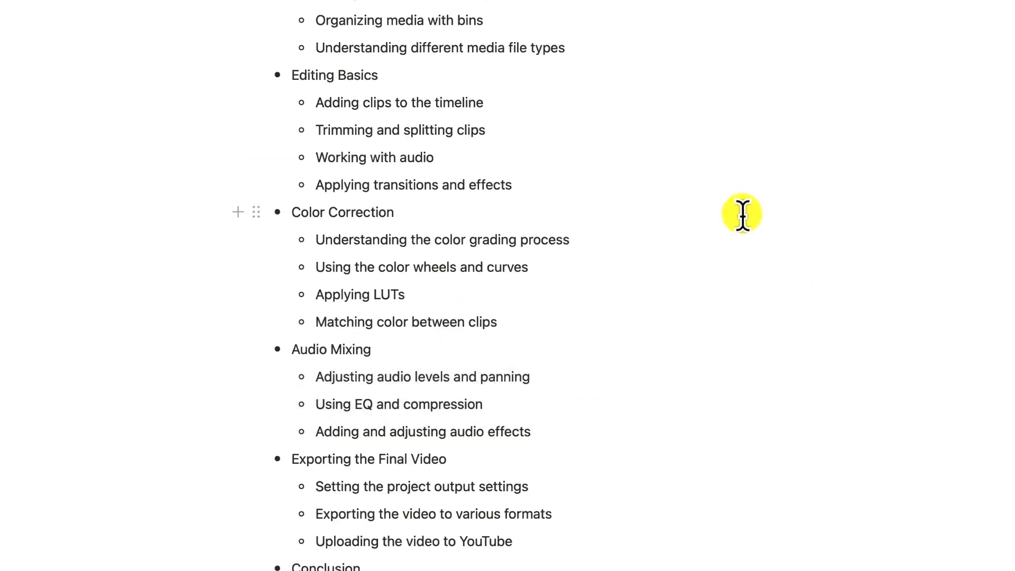
scroll(746, 229, down, 13)
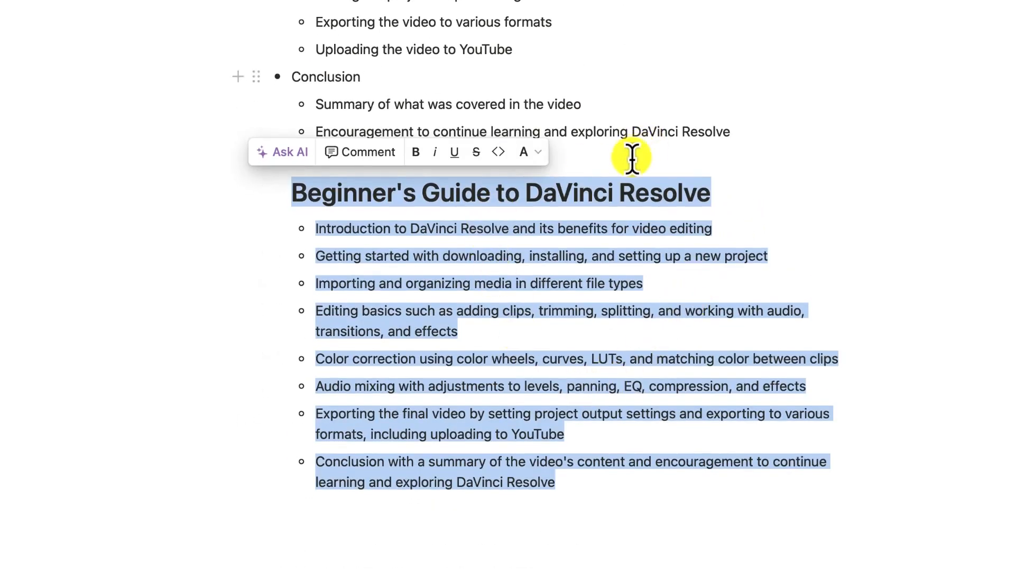
Step: Add the line "Summary" between the original outline and the shortened one, and format it as Heading 1
key(Escape)
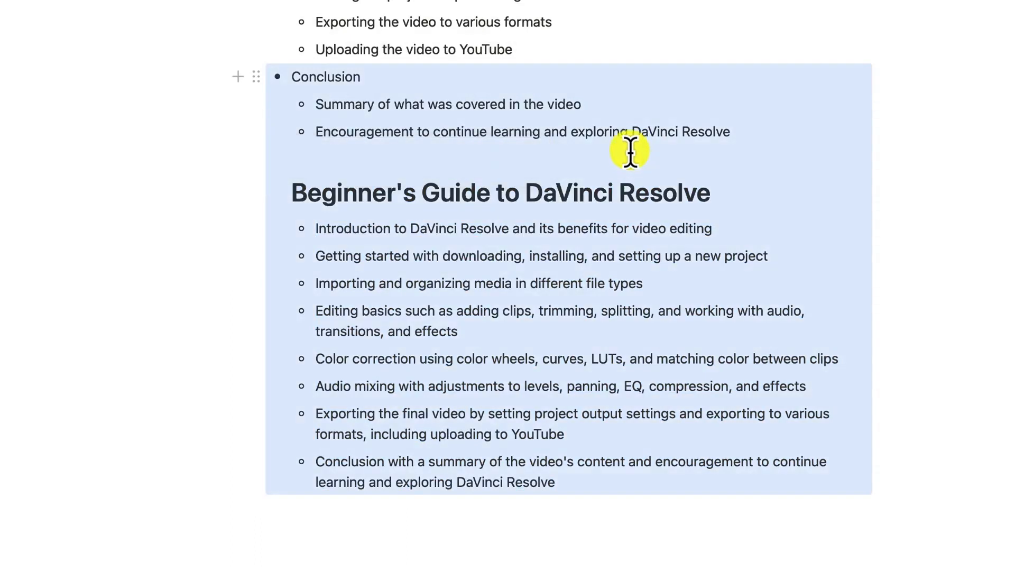
click(558, 167)
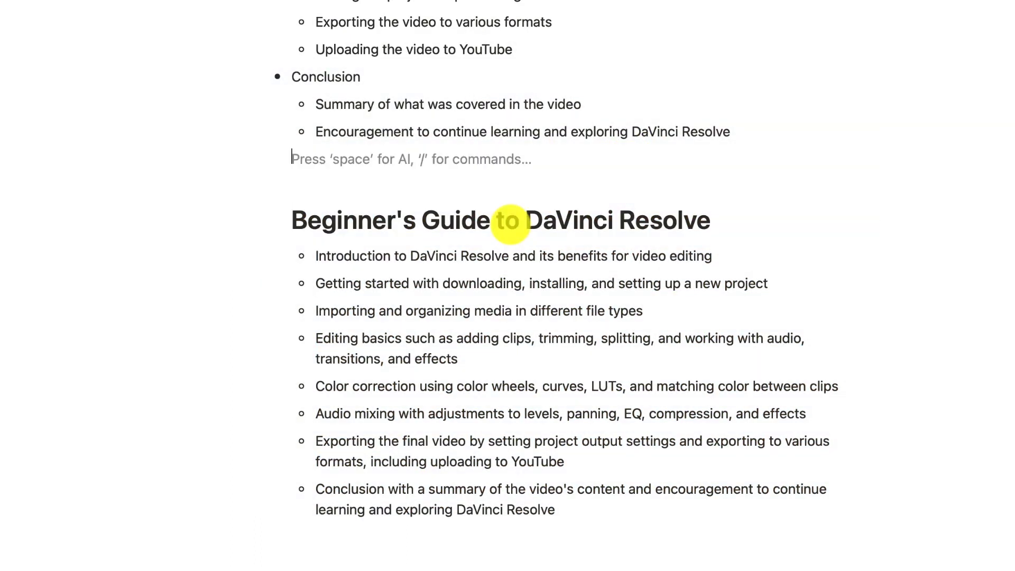
text(Summary)
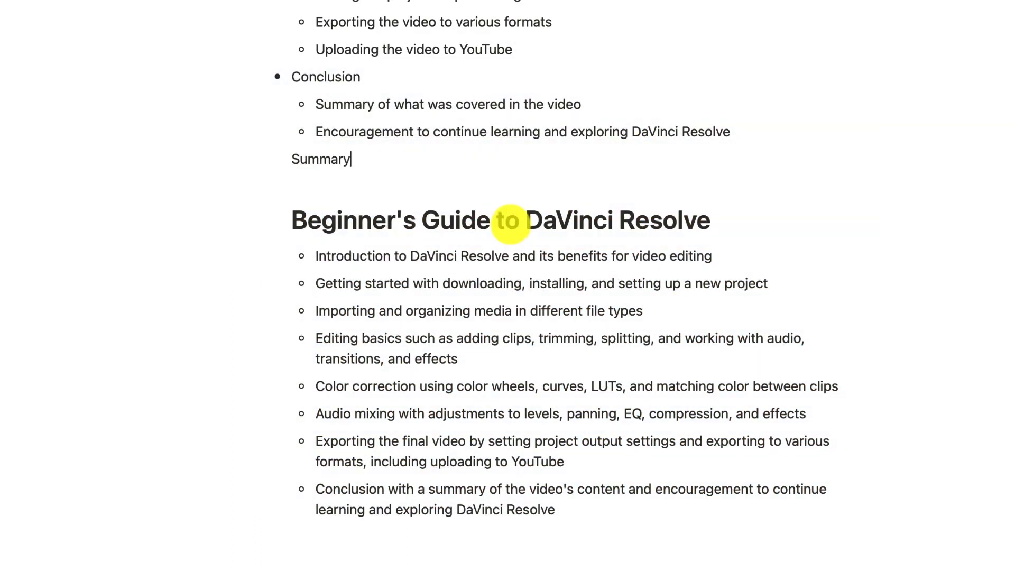
double_click(314, 159)
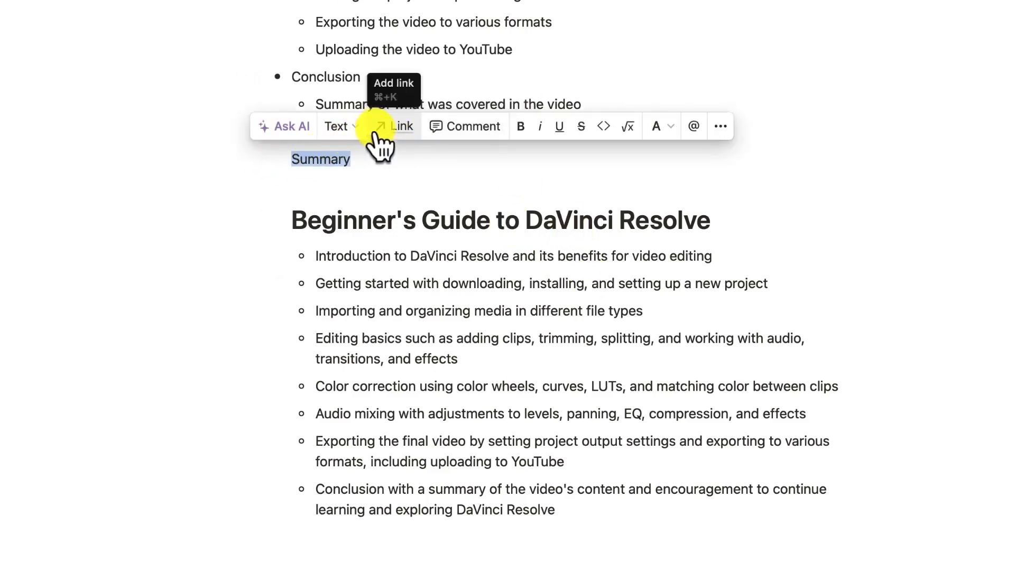
click(342, 127)
click(343, 177)
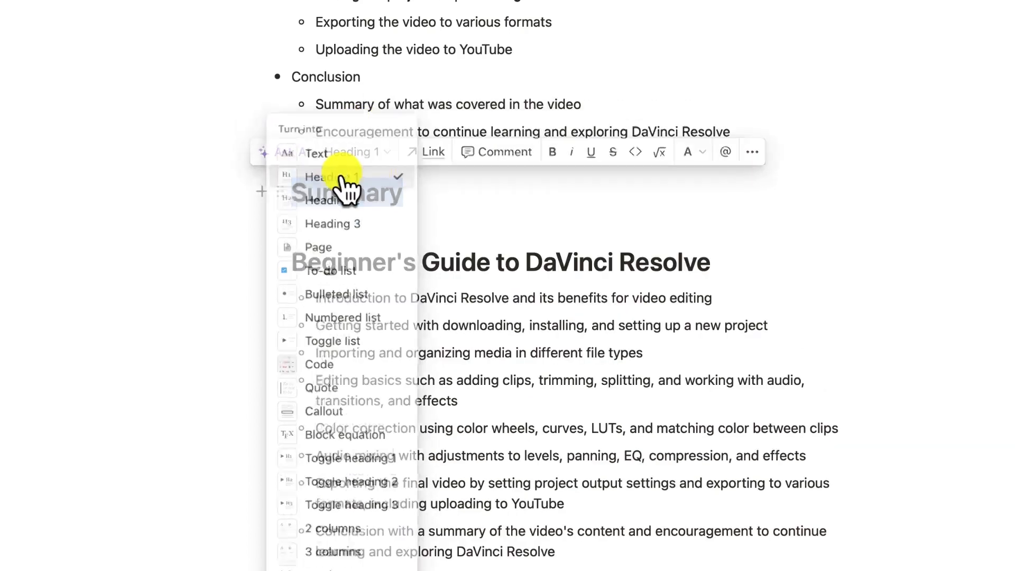
click(449, 231)
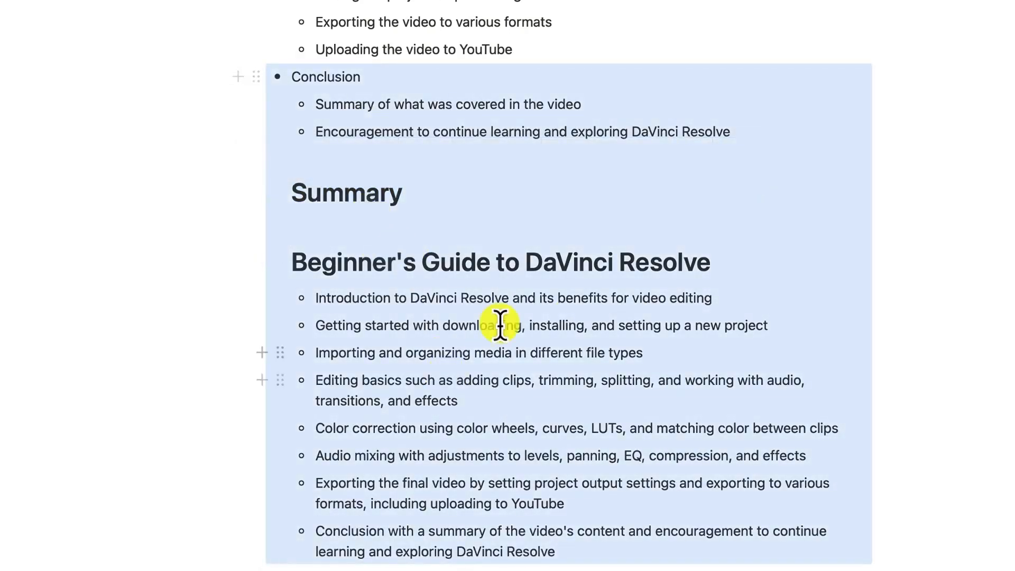
Step: Below the shortened DaVinci Resolve outline, have AI generate text from the prompt "write about chatgpt for complete beginners"
scroll(698, 141, up, 15)
scroll(596, 208, down, 15)
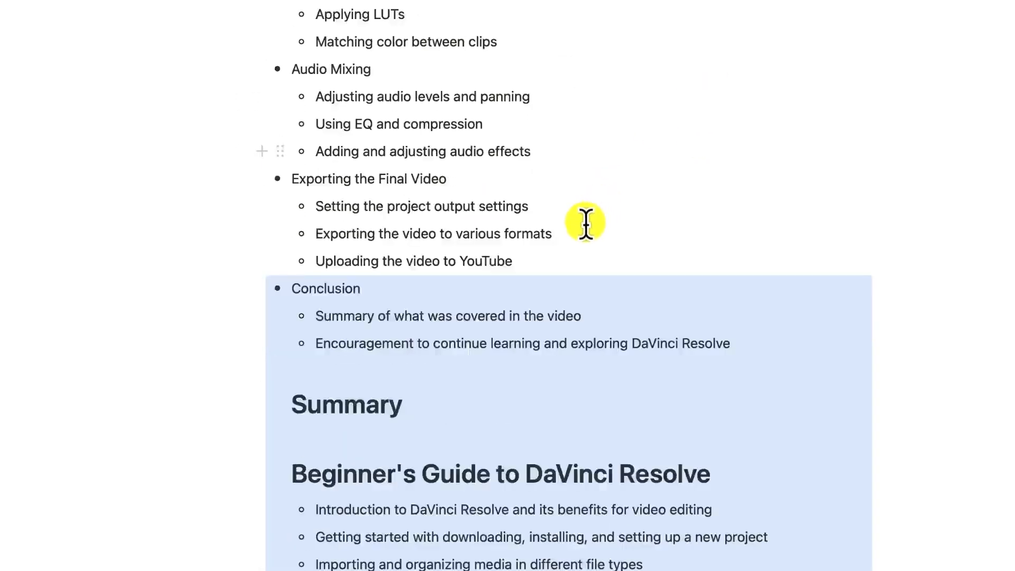
scroll(574, 268, down, 3)
click(565, 438)
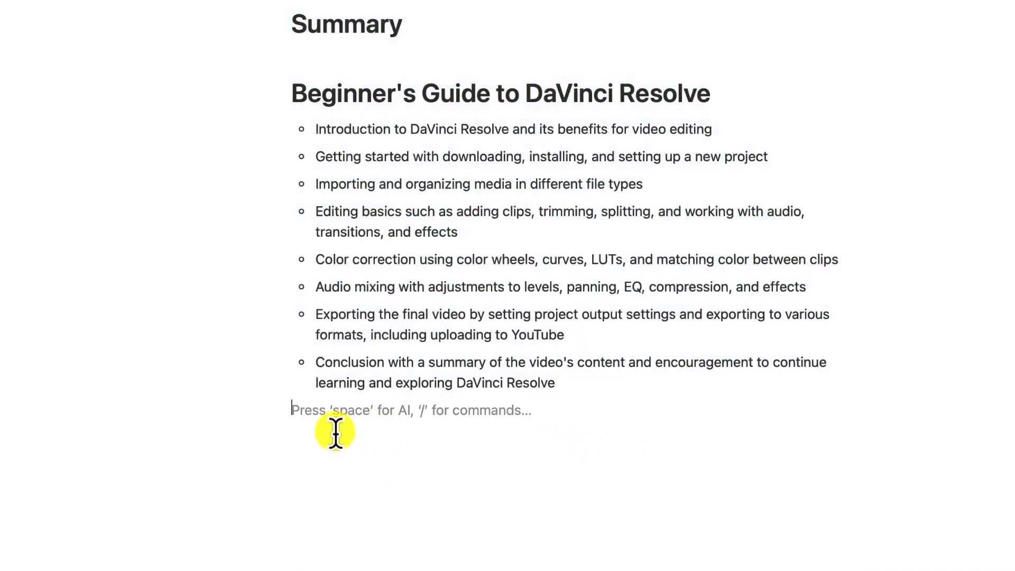
key(Return)
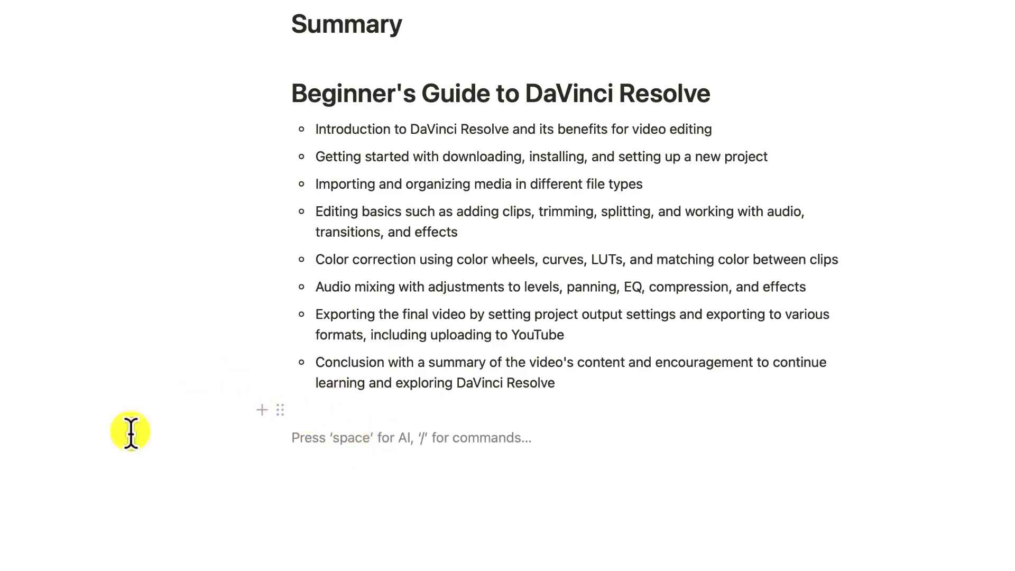
key(space)
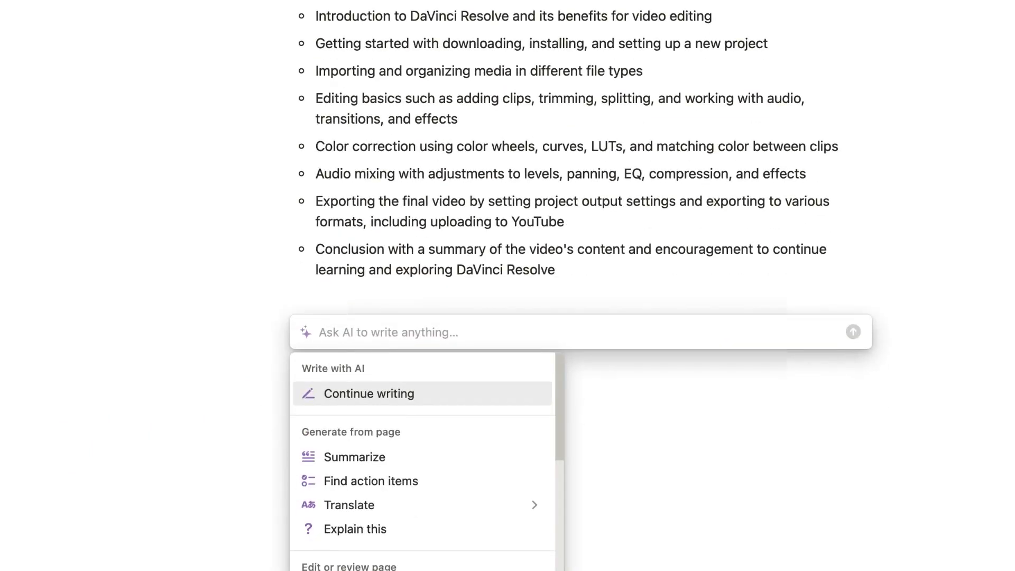
text(write ab)
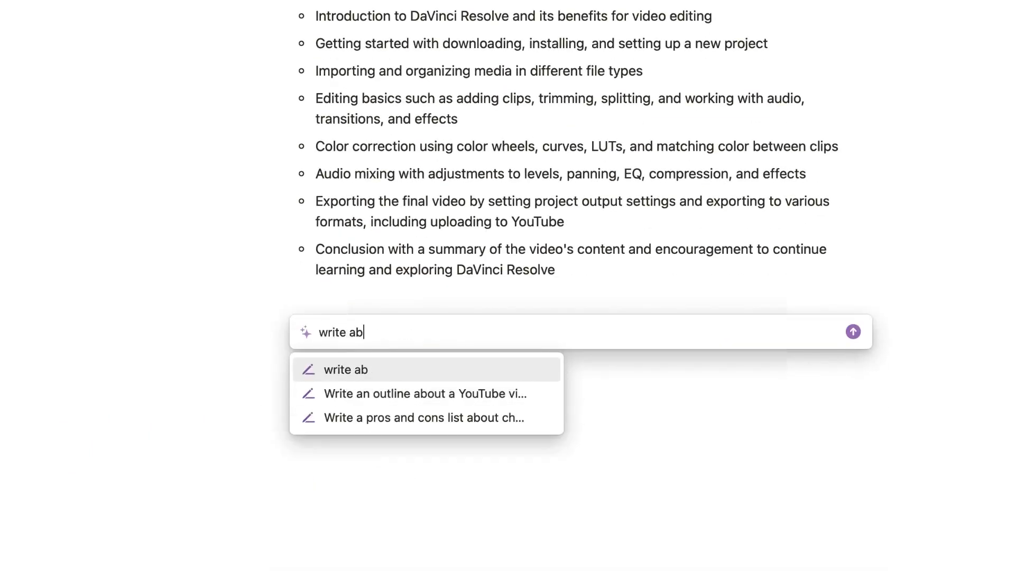
text(out chat)
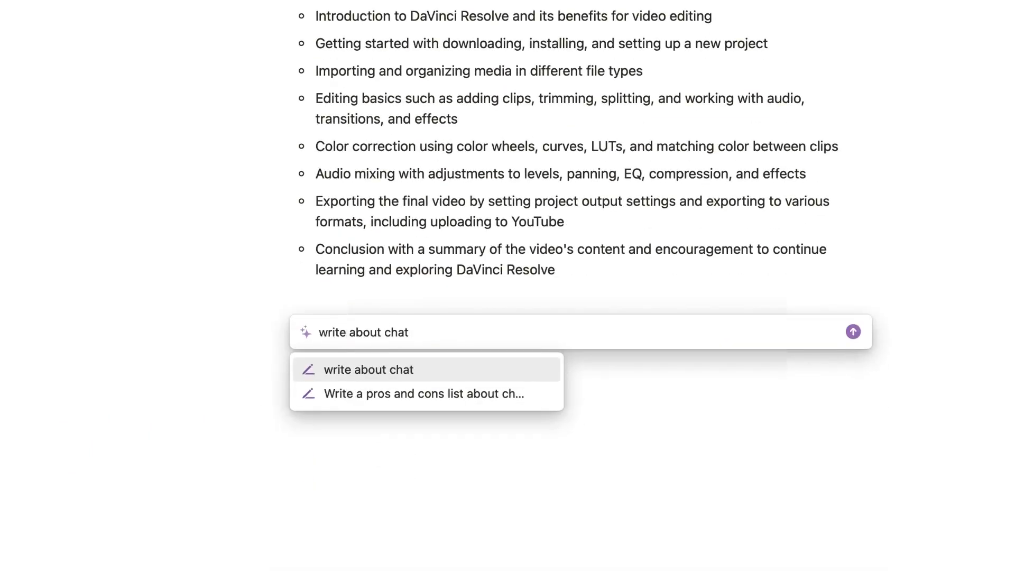
text(gpt for complete beginners)
key(Return)
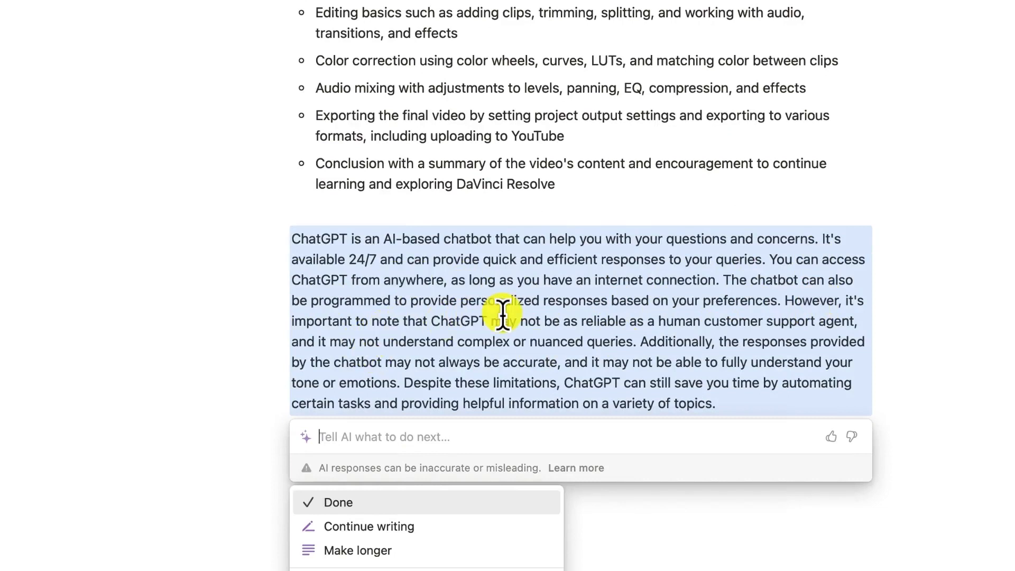
Step: Have AI make the generated ChatGPT paragraph longer, and look over the expanded text
scroll(619, 338, down, 1)
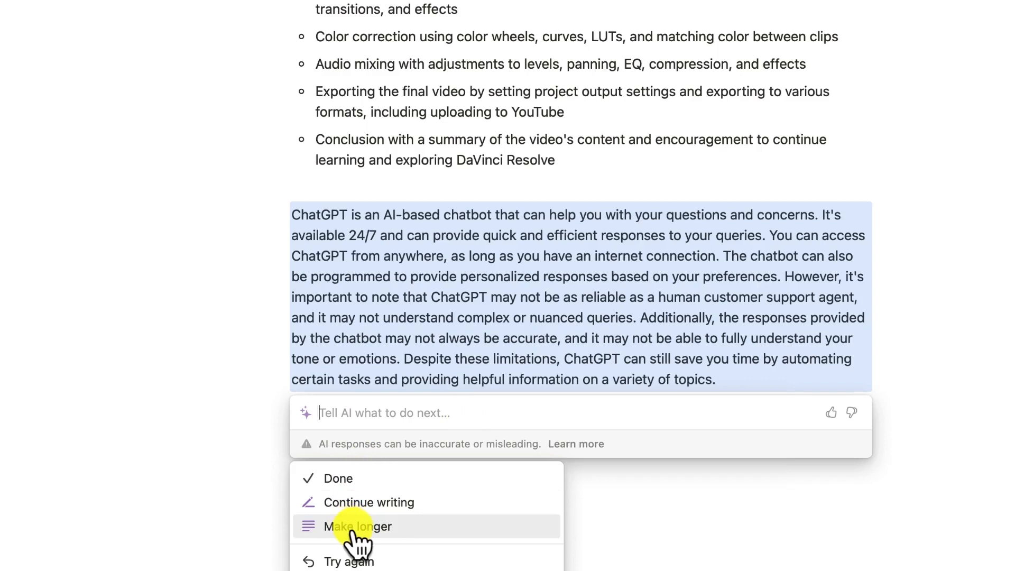
click(358, 526)
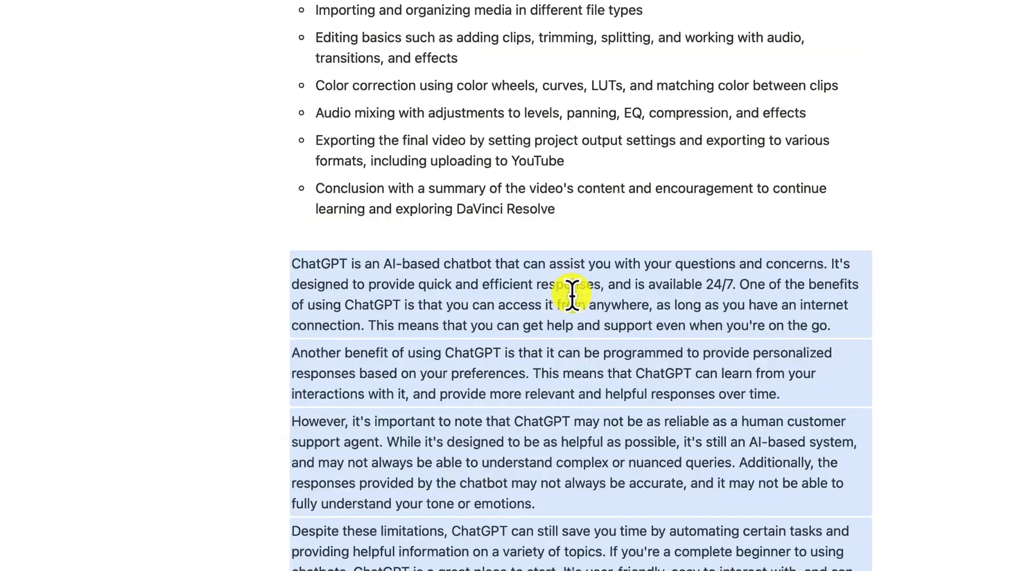
scroll(562, 317, up, 2)
scroll(562, 327, down, 1)
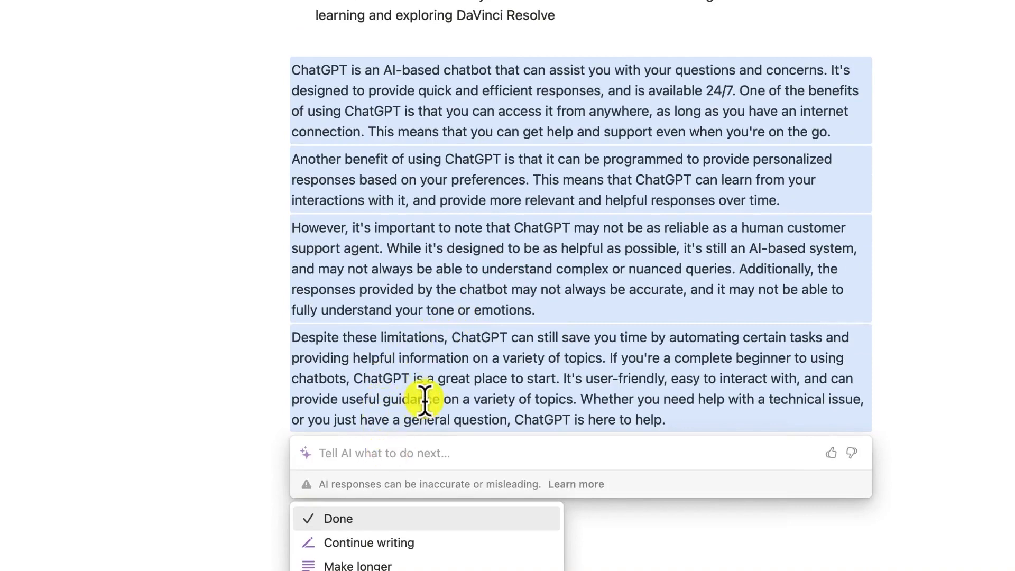
scroll(392, 476, down, 1)
scroll(476, 444, down, 3)
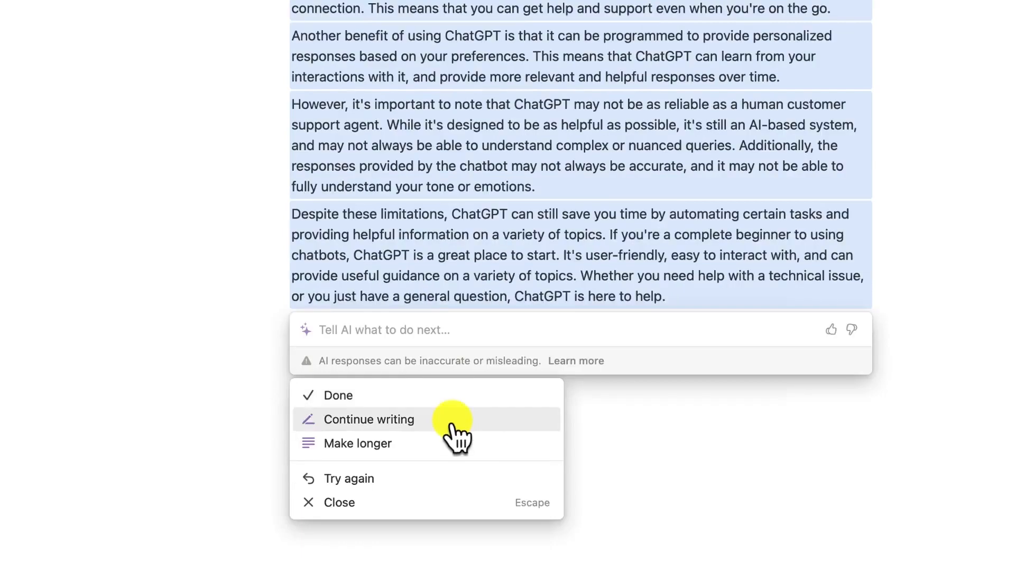
scroll(581, 195, up, 1)
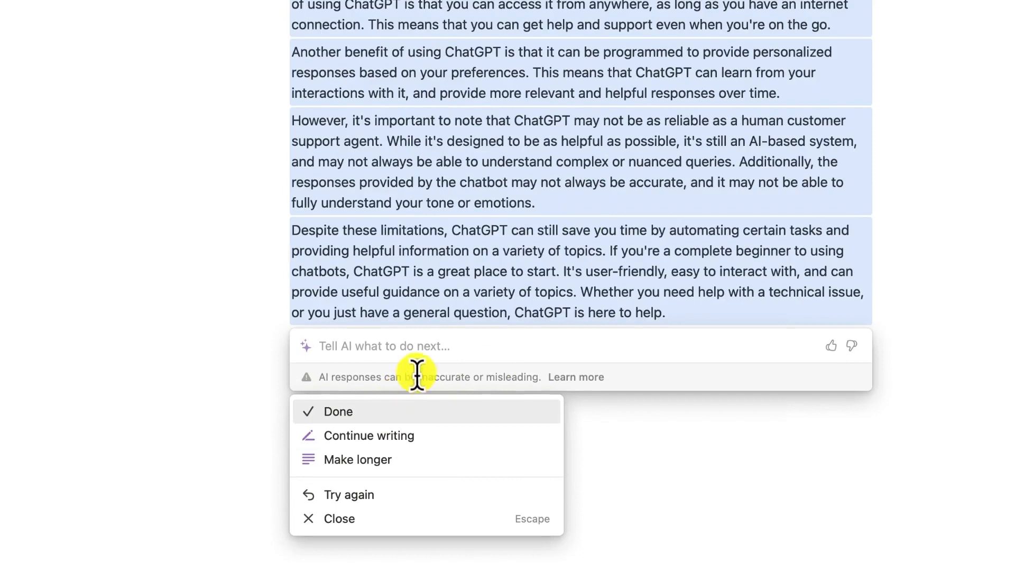
Step: Prompt AI to "make longer detailing its advantages on writing codes and solving mathematical problems, analysing data" for the ChatGPT text
text(ma)
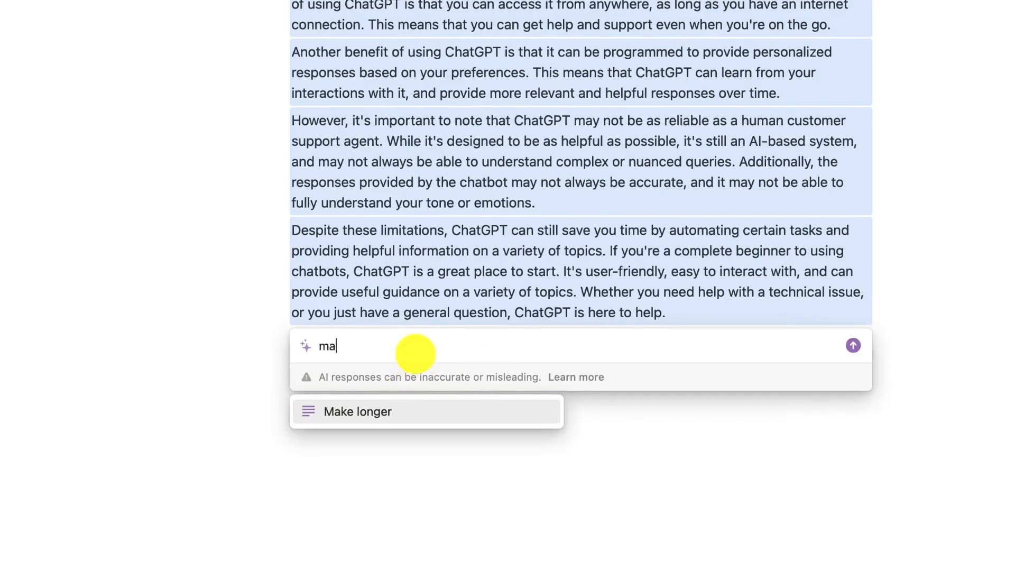
text(ke longer focusing on)
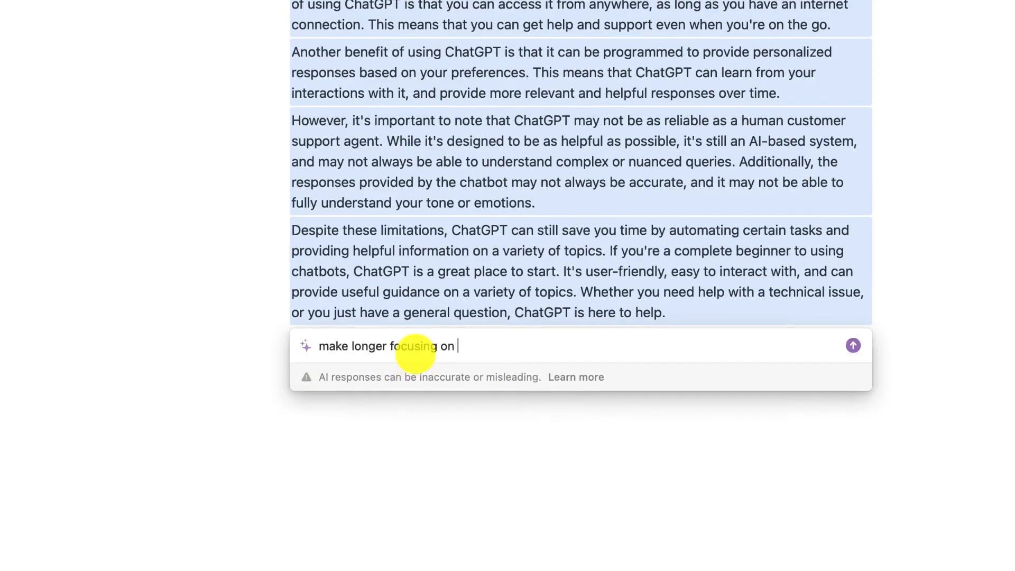
key(BackSpace)
key(BackSpace)
key(BackSpace)
key(BackSpace)
key(BackSpace)
key(BackSpace)
key(BackSpace)
key(BackSpace)
key(BackSpace)
key(BackSpace)
key(BackSpace)
key(BackSpace)
text(detailing its advantages on writing codes and solving mather)
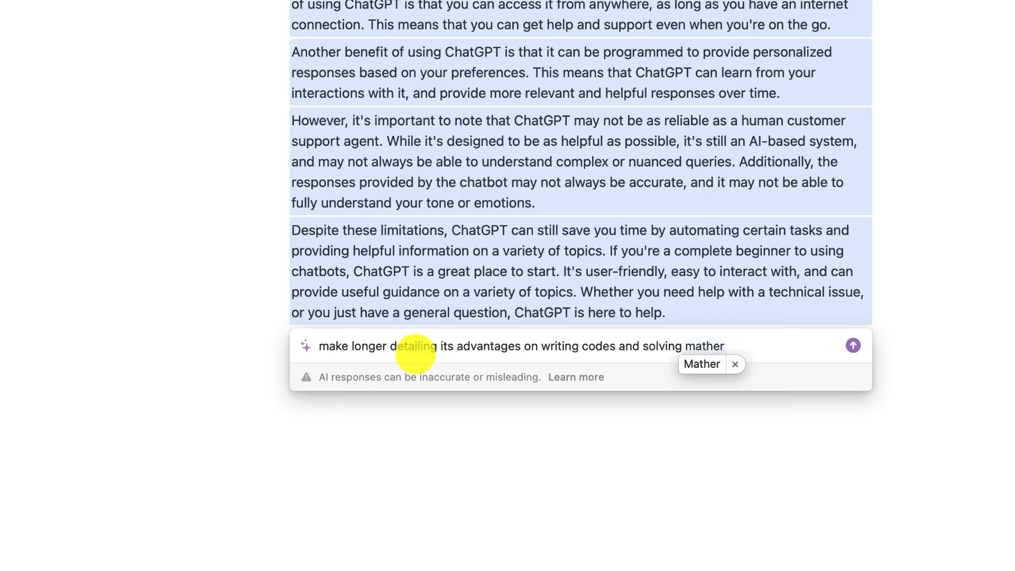
key(BackSpace)
text(matical problems)
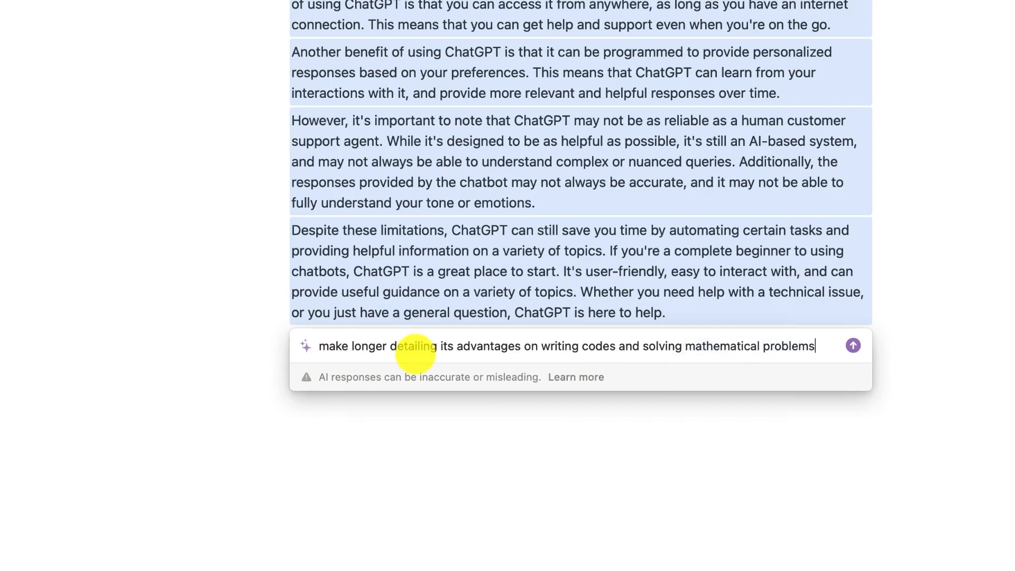
text(, anla)
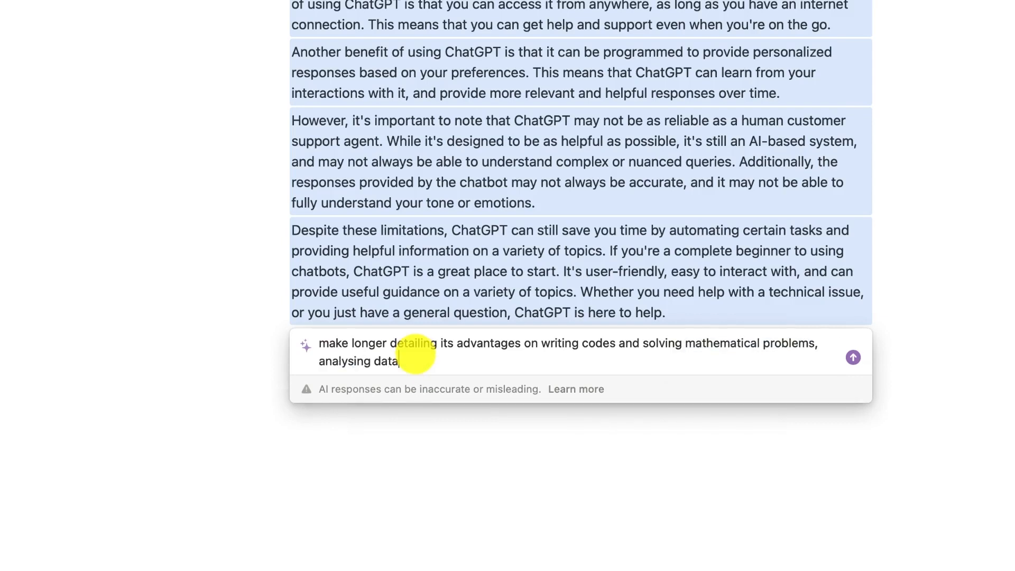
text(ysing data)
key(Return)
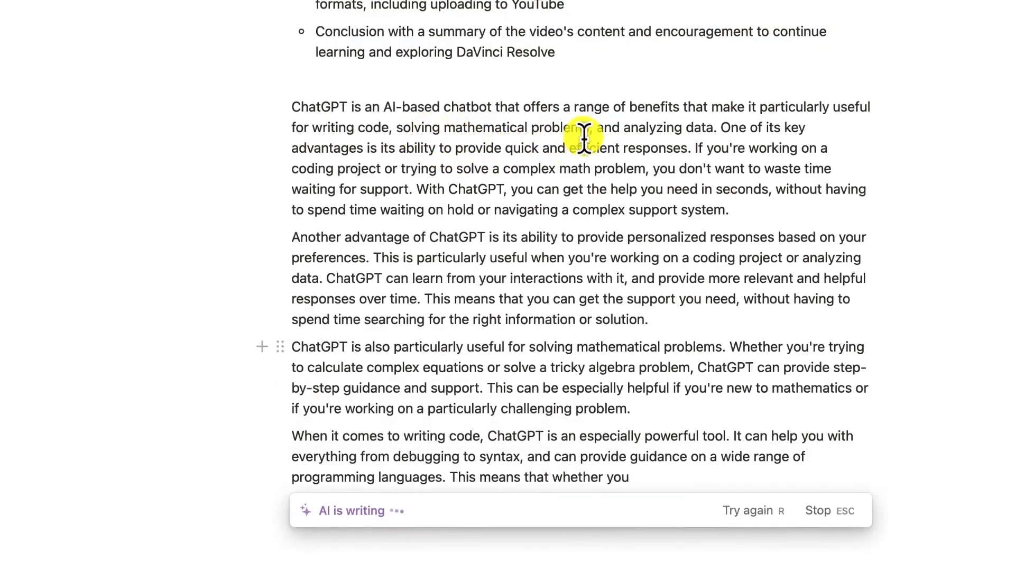
Step: Review the rewritten ChatGPT text through to its closing paragraph and keep it on the page
scroll(680, 151, up, 3)
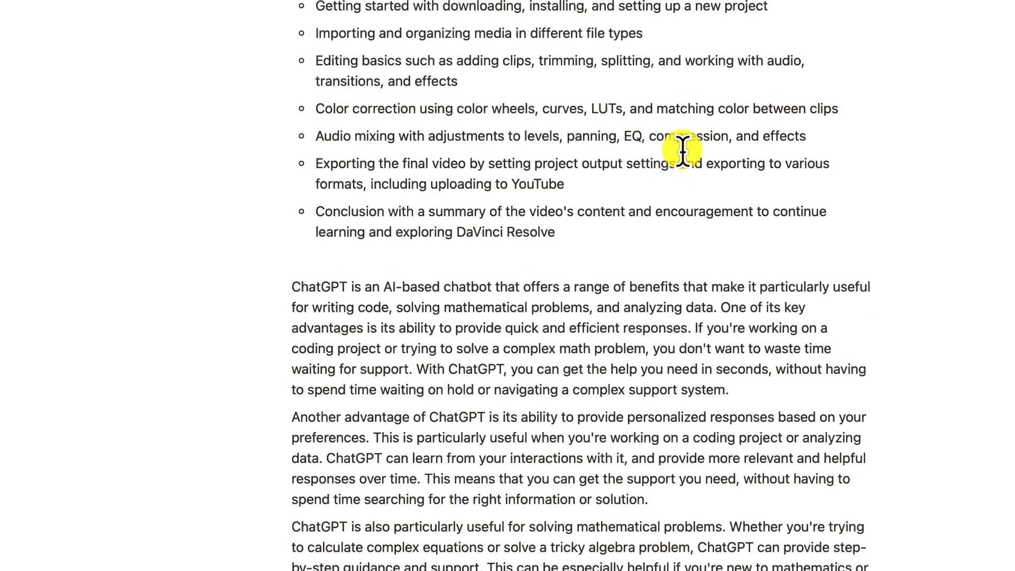
scroll(655, 276, up, 3)
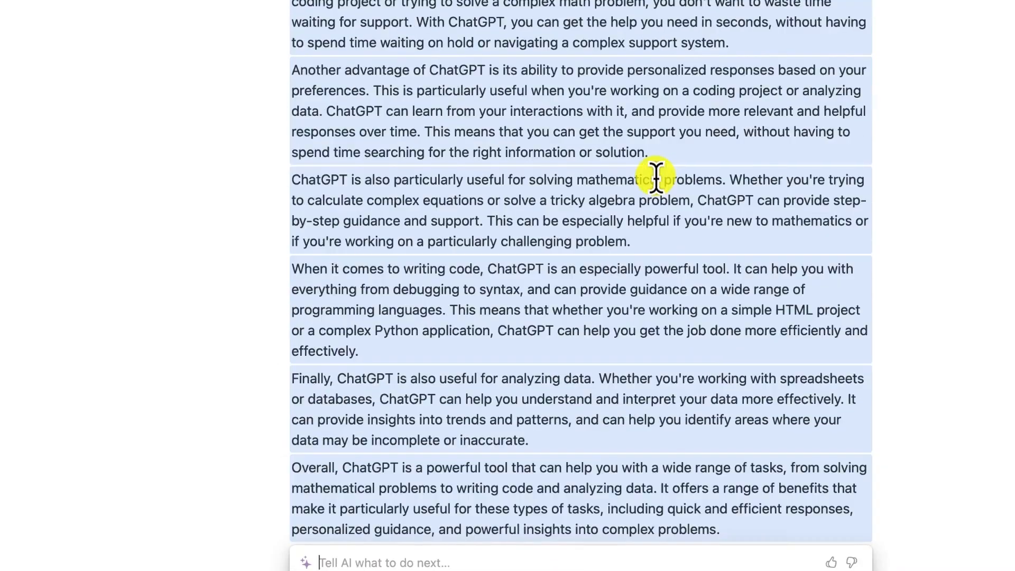
scroll(629, 254, down, 3)
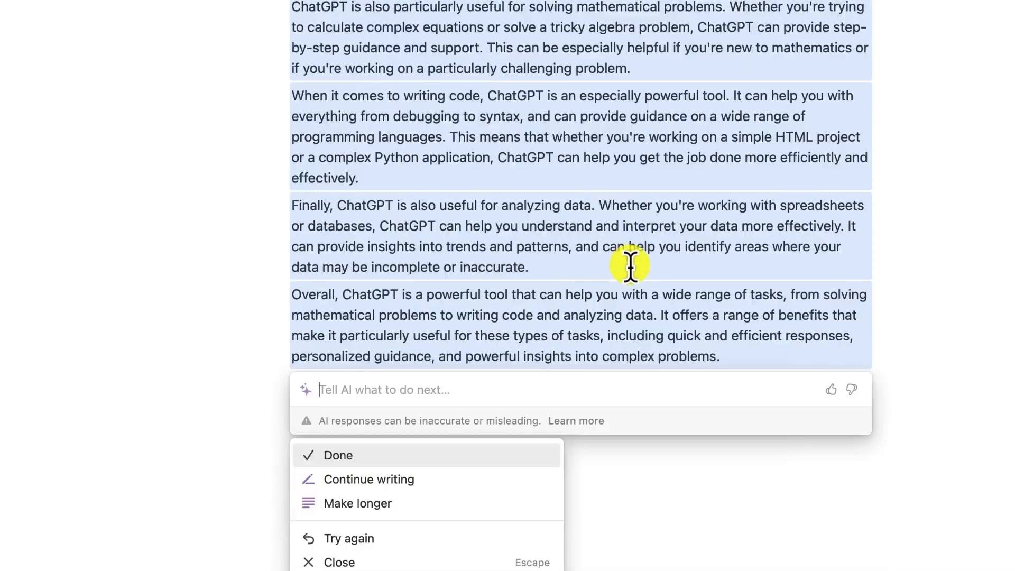
scroll(557, 298, up, 4)
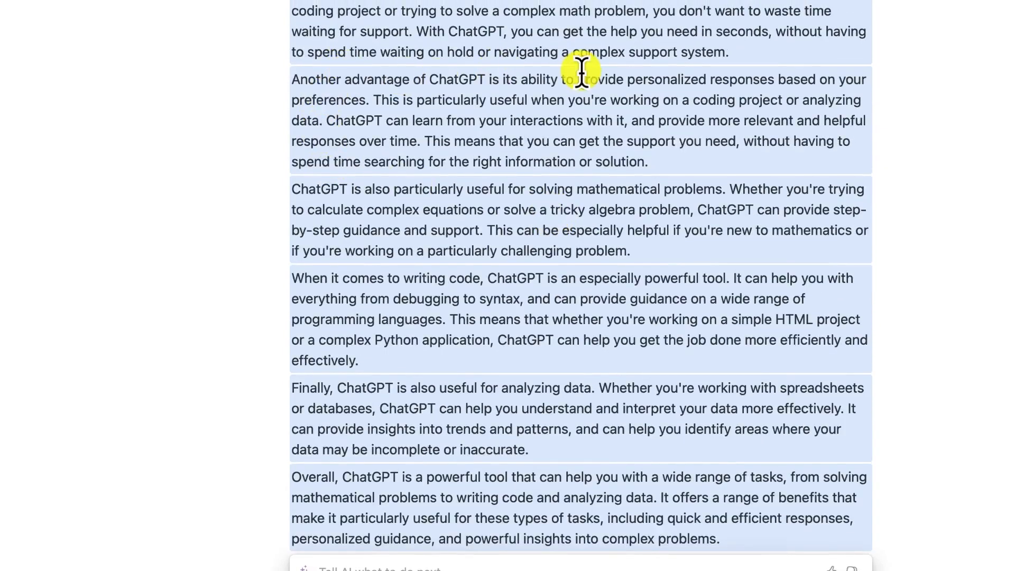
click(592, 85)
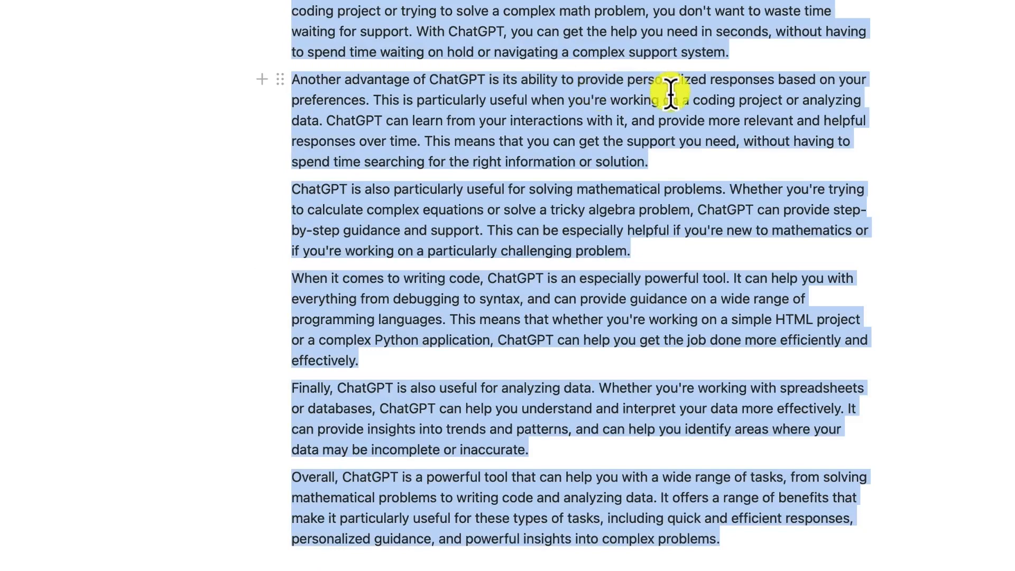
click(559, 102)
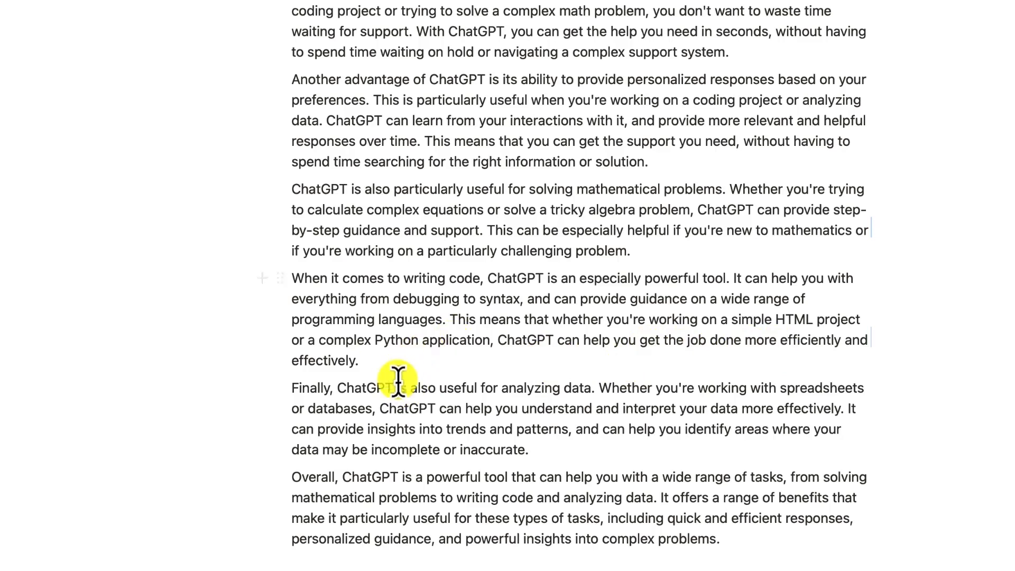
Step: Read through the ChatGPT paragraphs, examining the passage about analyzing data and the overall conclusion
scroll(356, 439, down, 1)
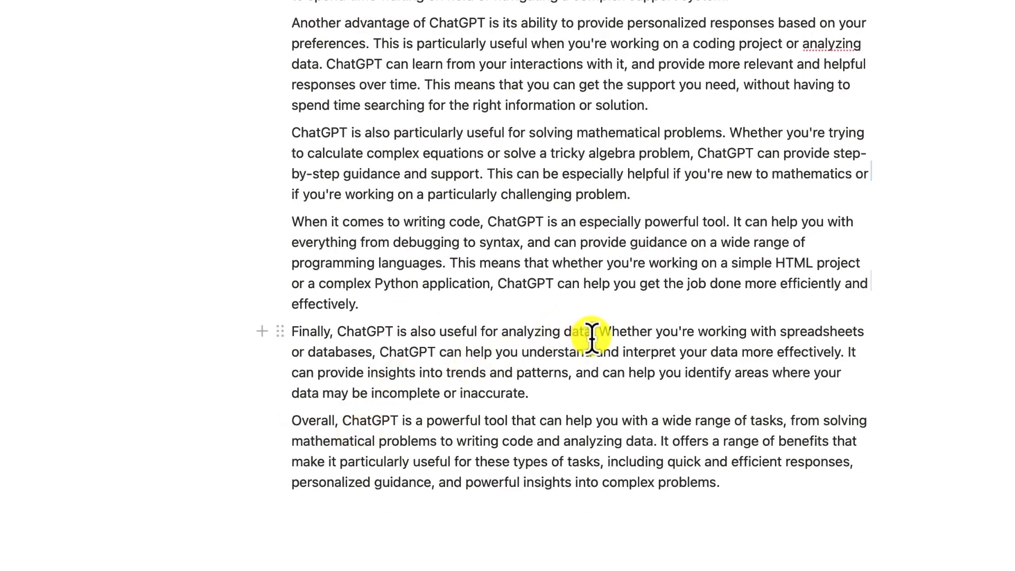
drag(591, 337, 486, 334)
click(538, 349)
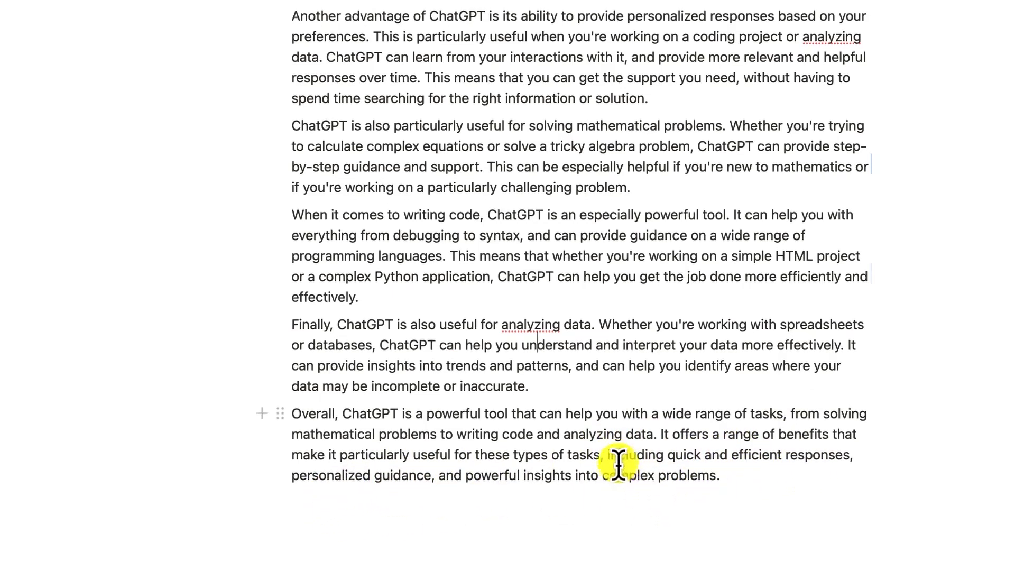
scroll(616, 460, down, 1)
scroll(607, 410, up, 5)
scroll(598, 377, up, 3)
scroll(596, 379, down, 10)
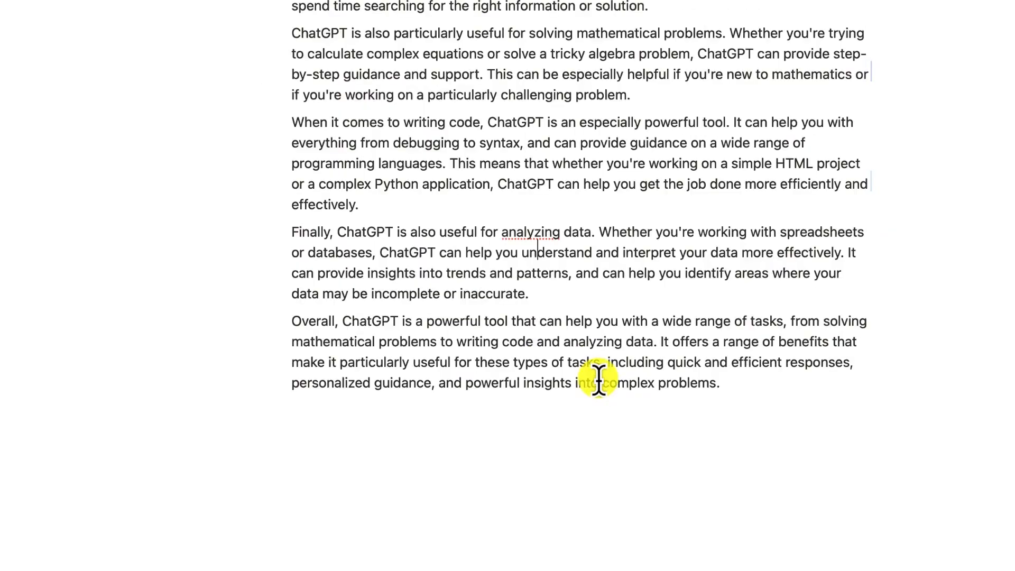
drag(746, 398, 291, 282)
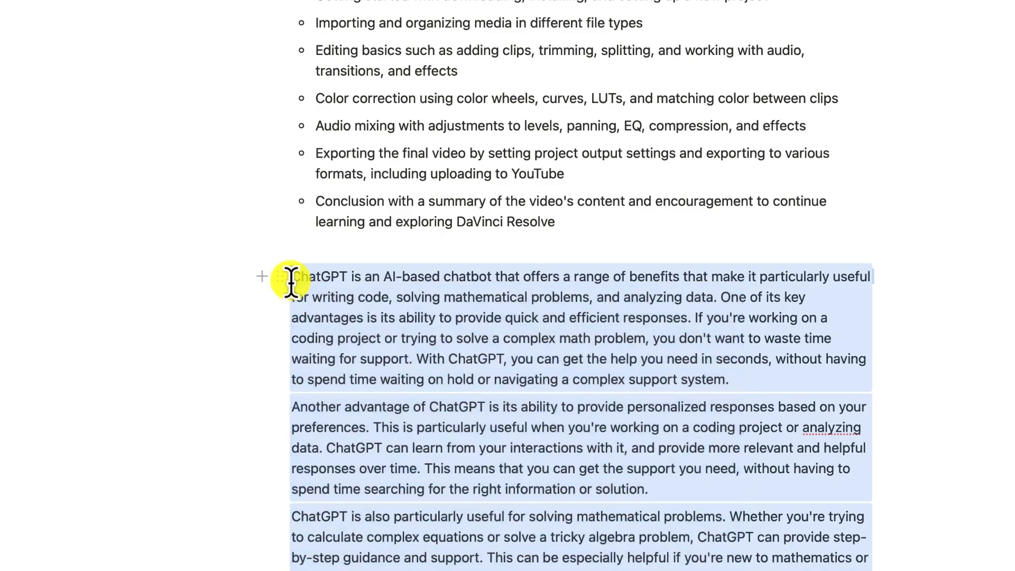
scroll(403, 351, down, 10)
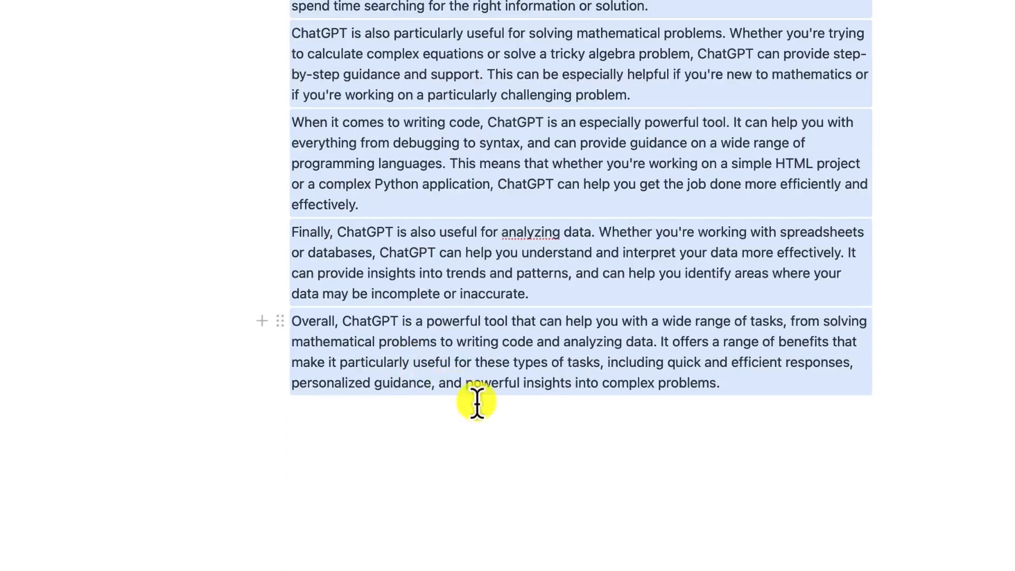
click(471, 398)
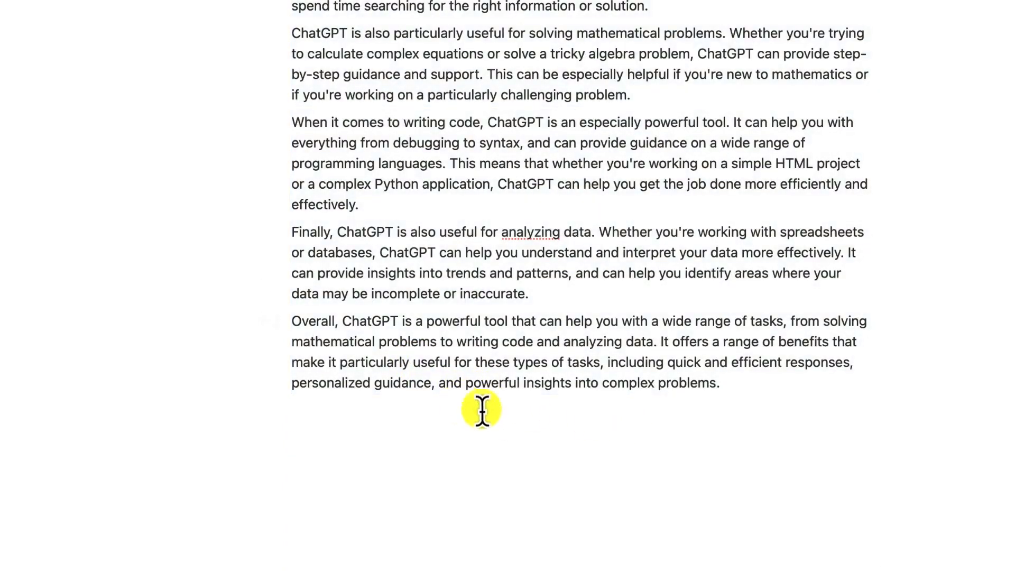
click(674, 436)
Step: Look through the AI editing, generating and drafting options offered for the full ChatGPT text, and close them without applying any
drag(740, 392, 446, 222)
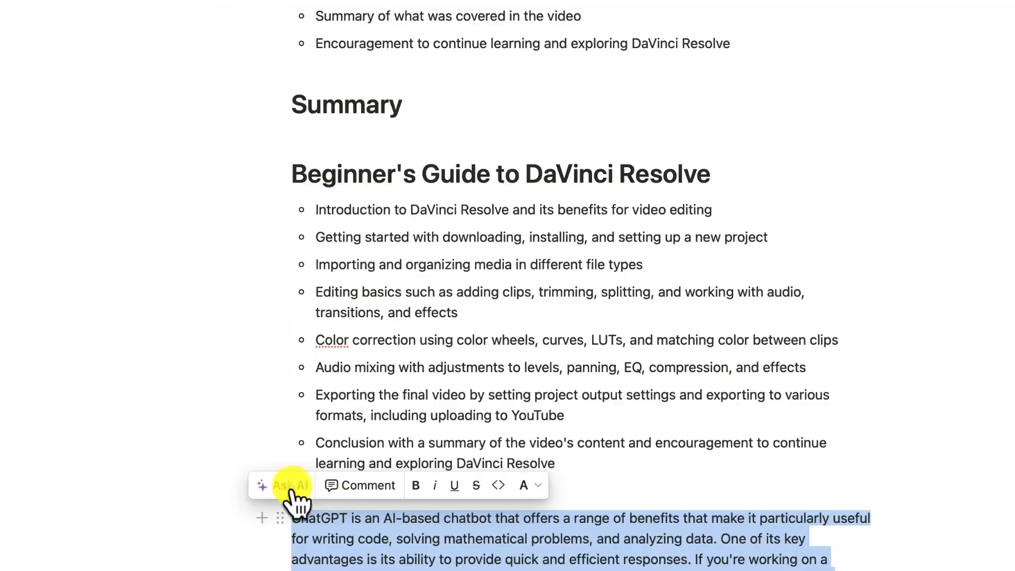
click(289, 487)
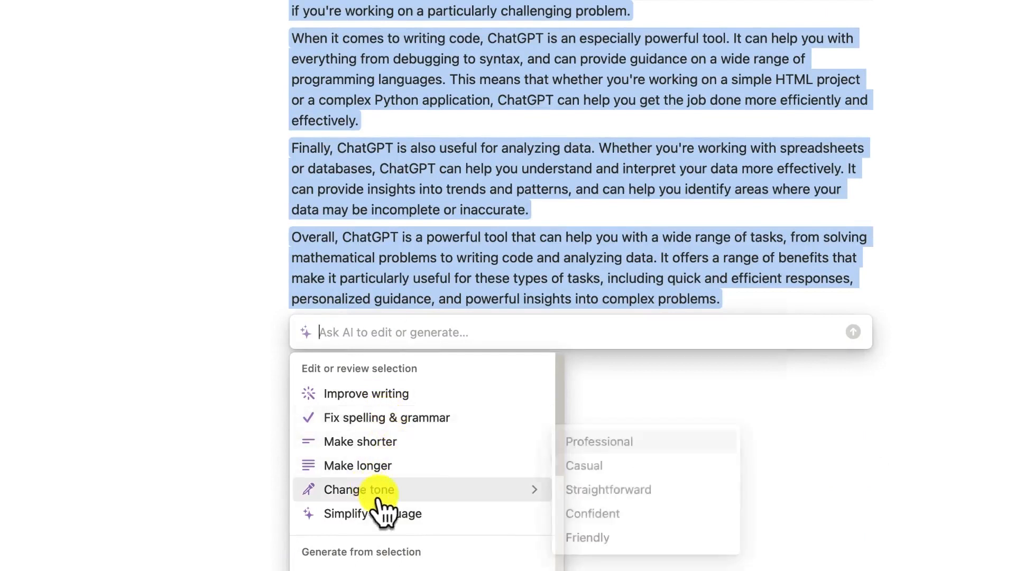
scroll(399, 563, down, 3)
scroll(400, 560, down, 3)
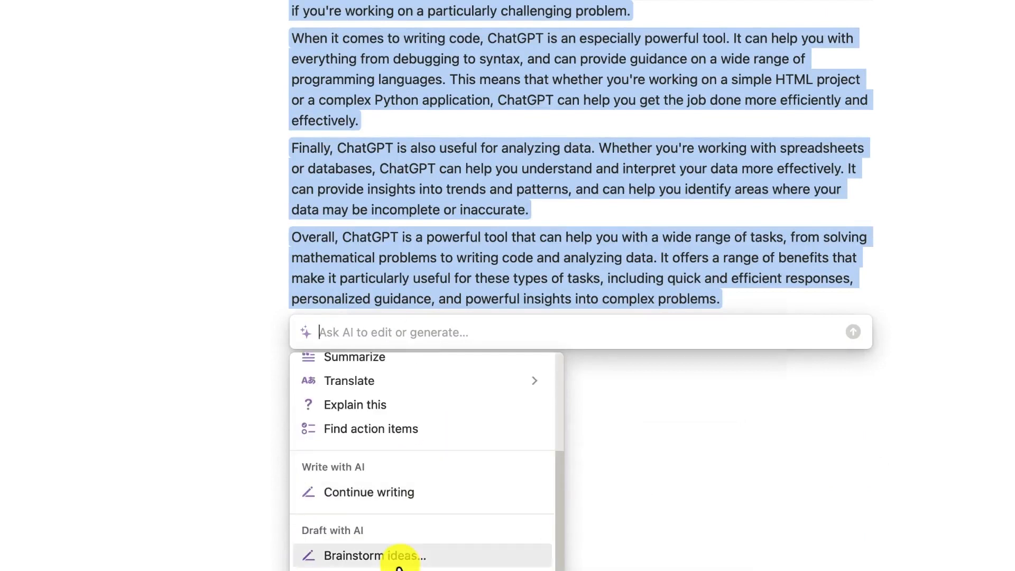
scroll(388, 565, down, 1)
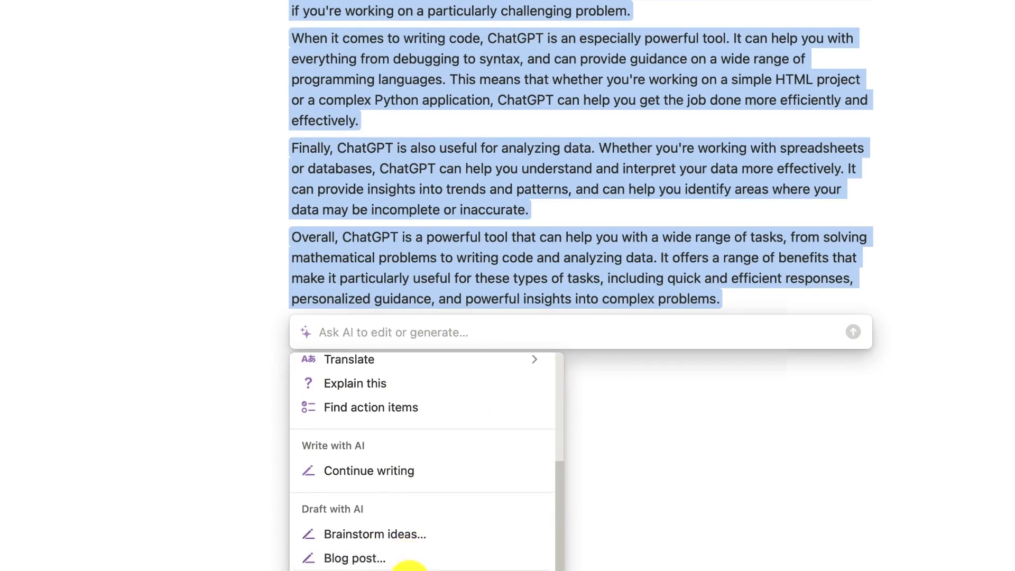
scroll(410, 565, down, 2)
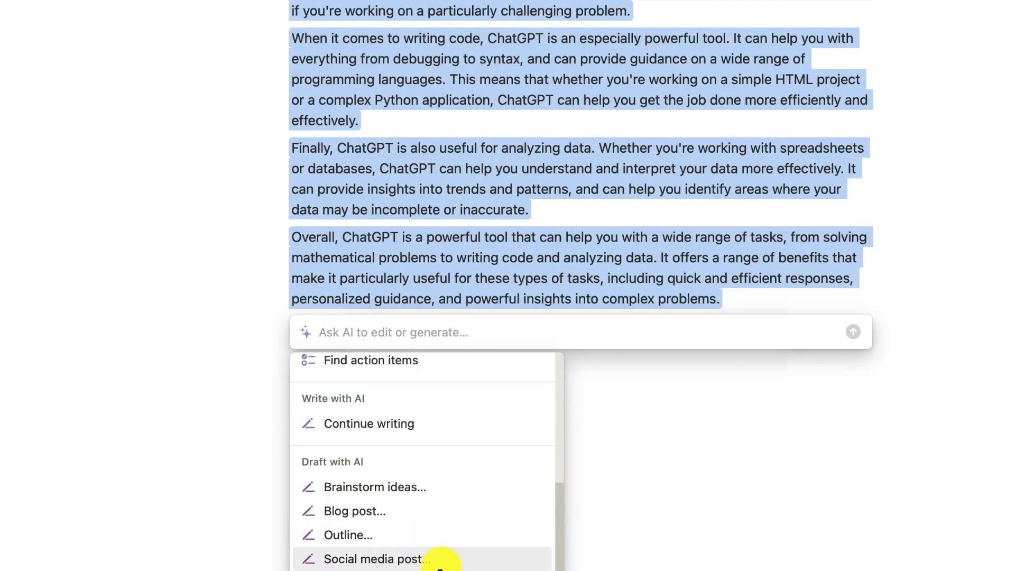
scroll(447, 550, down, 1)
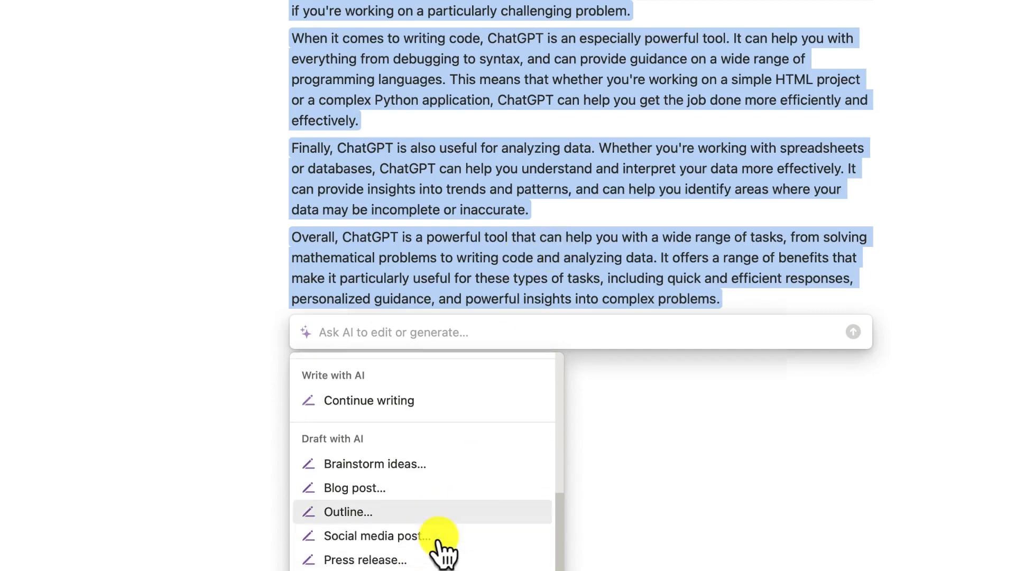
click(794, 488)
click(452, 411)
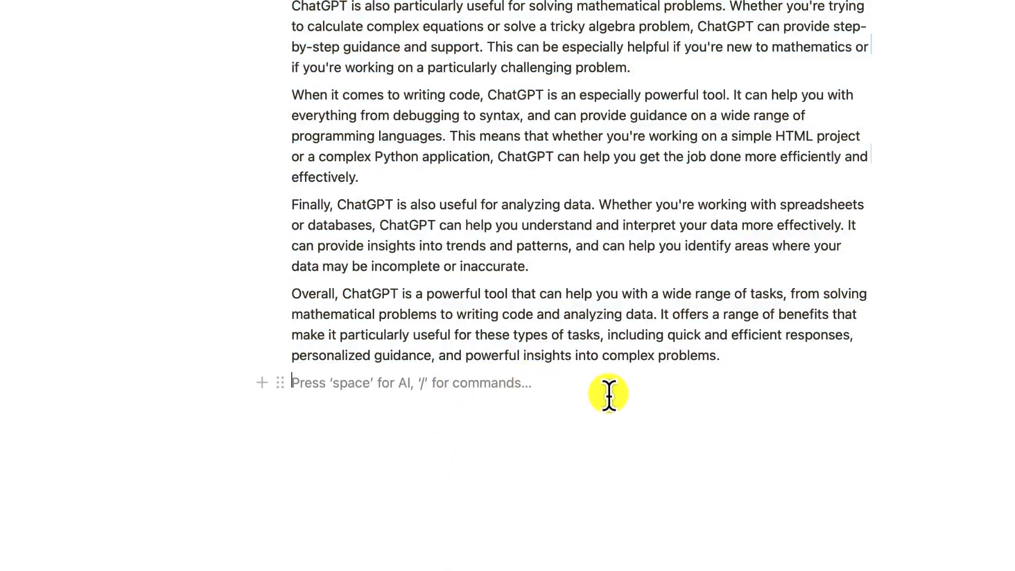
Step: Prompt AI to "summarise this into a 200 words paragraph" for all of the ChatGPT paragraphs
scroll(716, 319, up, 5)
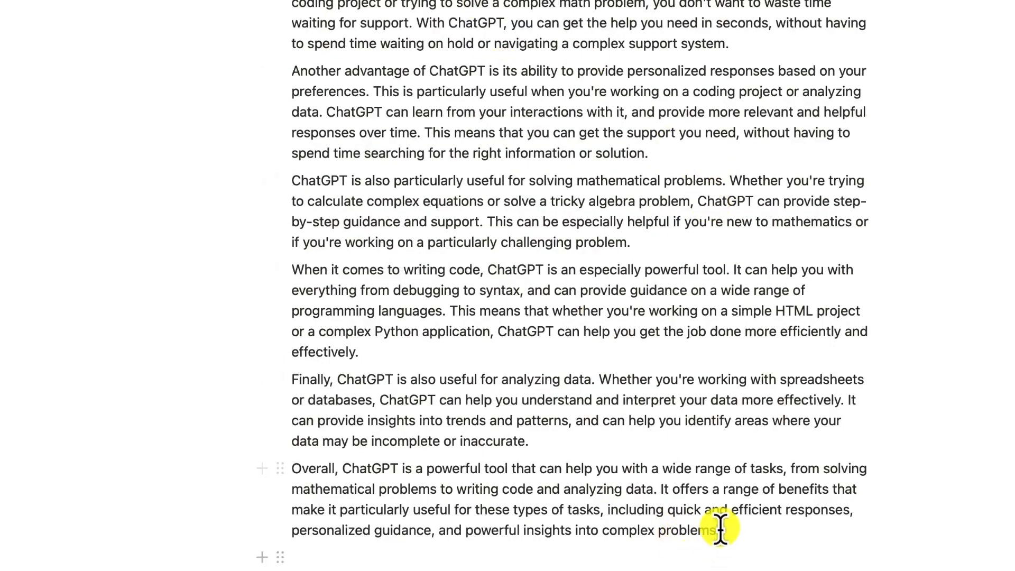
drag(730, 531, 298, 29)
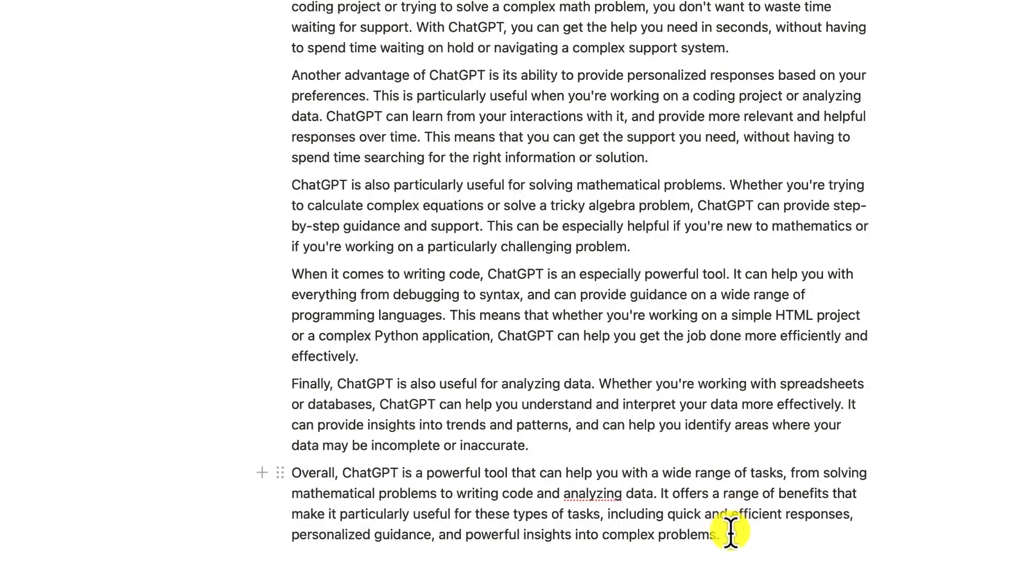
drag(731, 531, 296, 4)
key(super+j)
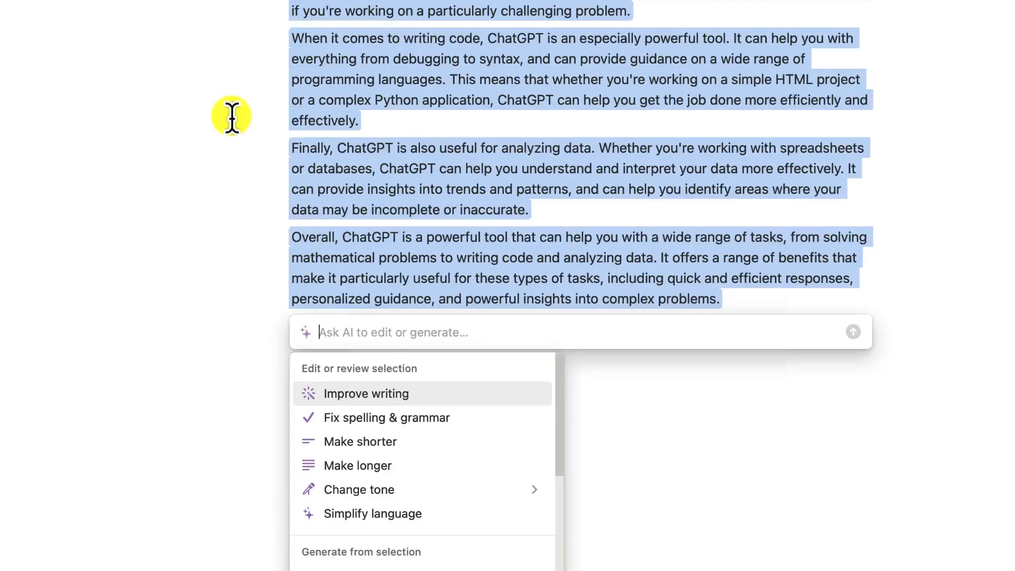
text(summa)
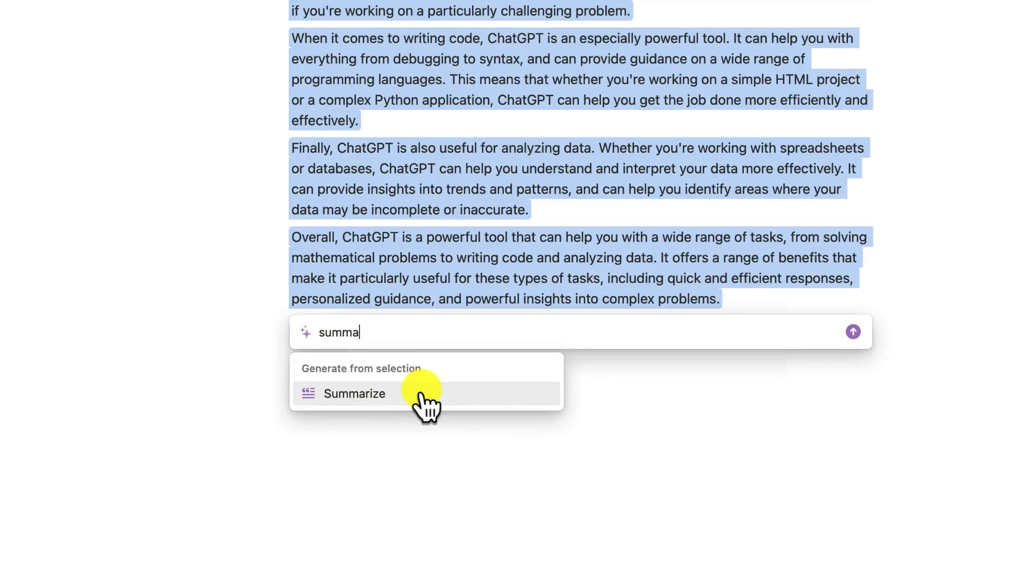
text(rise this into a 200 words paragraph)
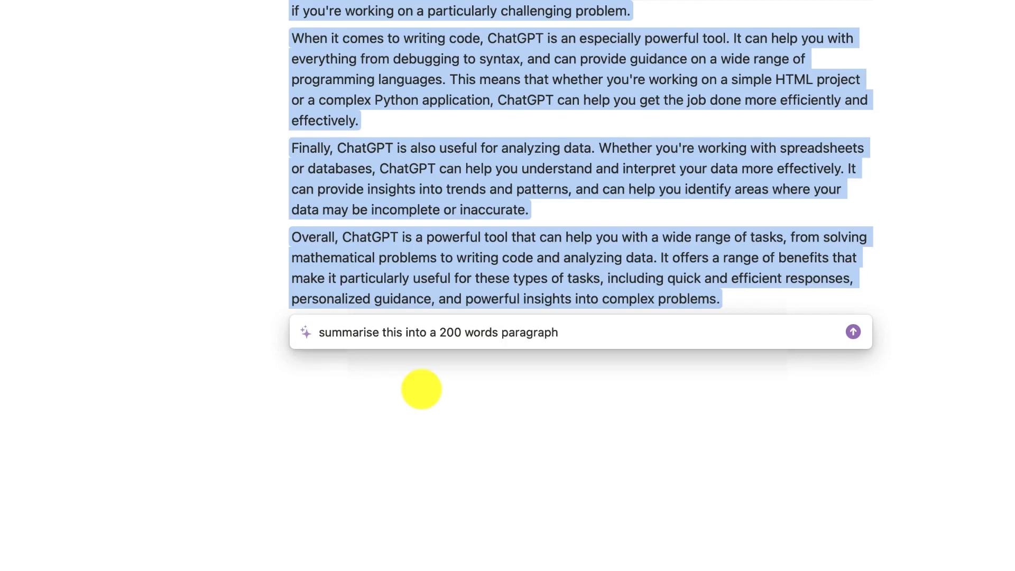
key(Return)
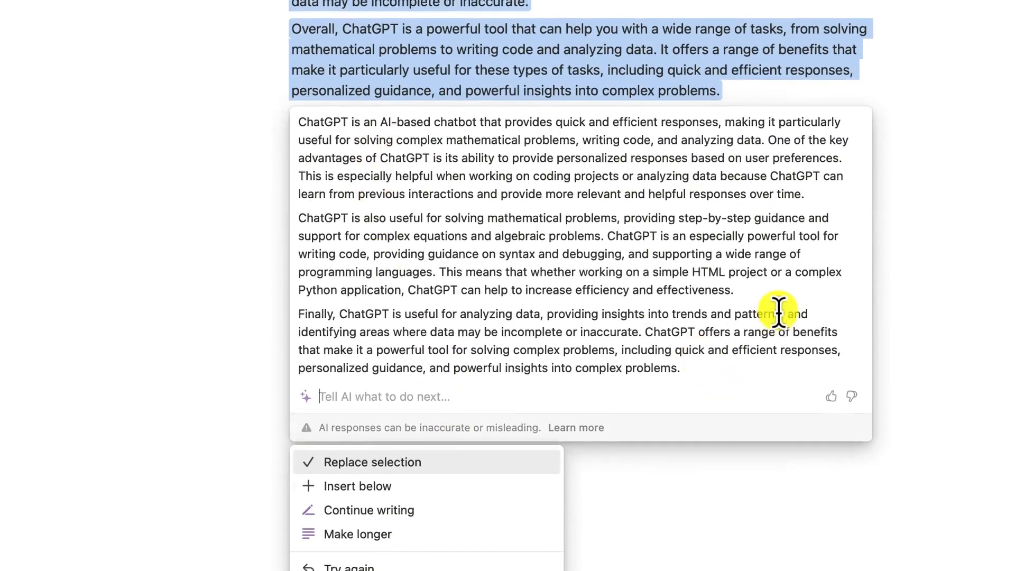
Step: Compare the generated summary with the original ChatGPT text, and insert it below the original
scroll(777, 311, up, 3)
scroll(611, 7, up, 1)
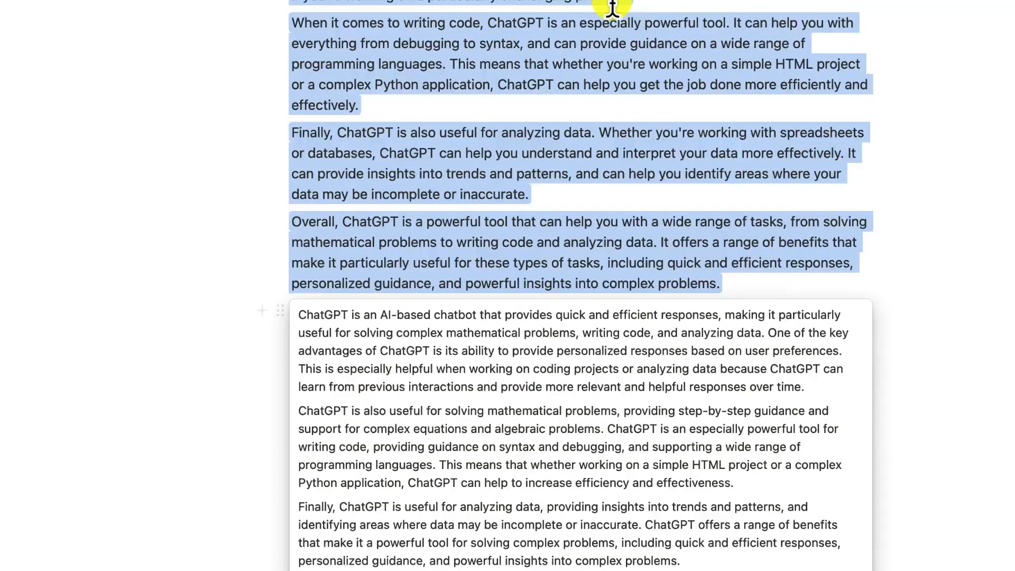
scroll(556, 153, down, 2)
scroll(433, 339, down, 2)
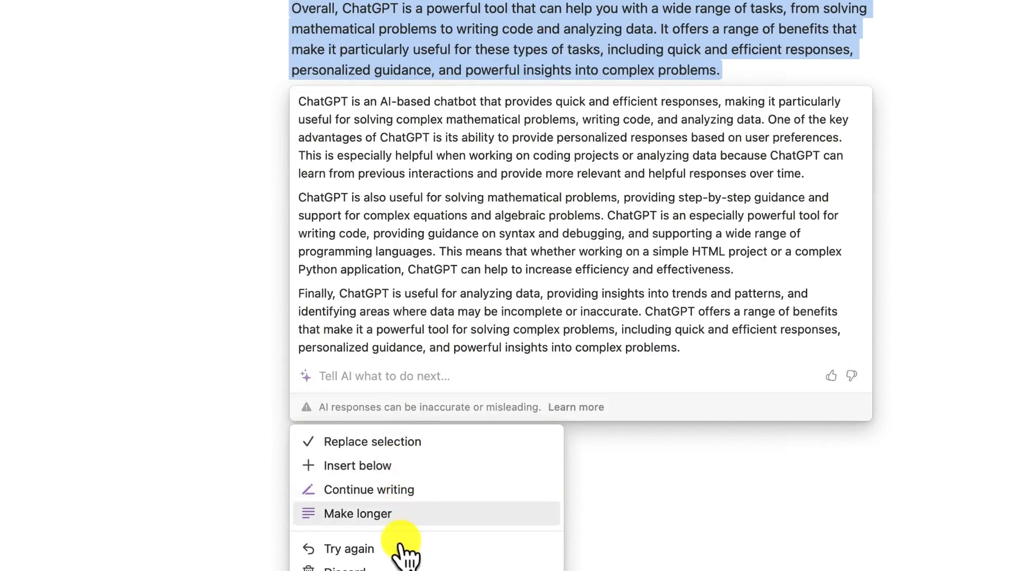
click(412, 468)
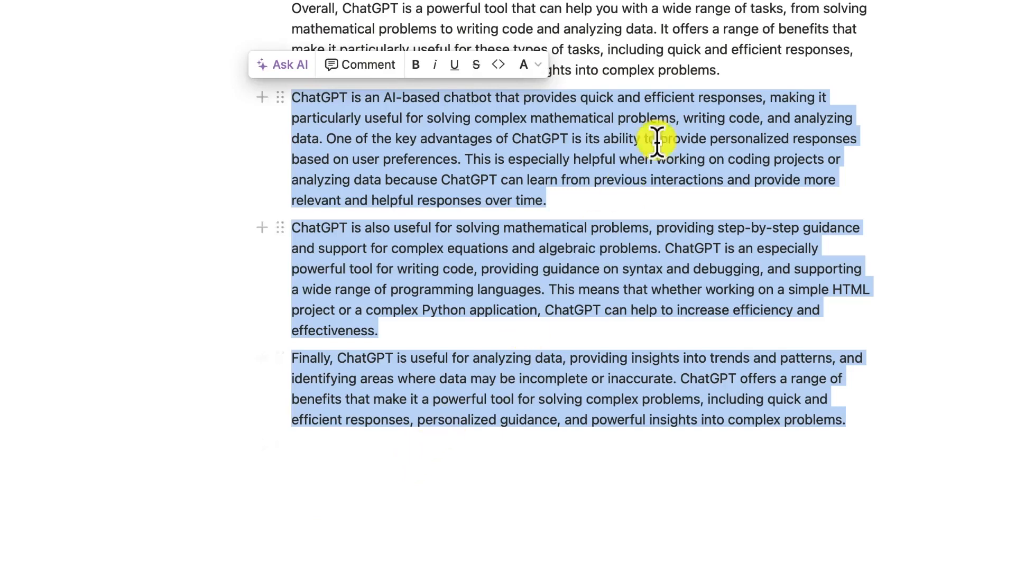
Step: Add the title "Summary" above the inserted ChatGPT summary and format it as Heading 1
scroll(675, 121, up, 2)
scroll(676, 122, up, 5)
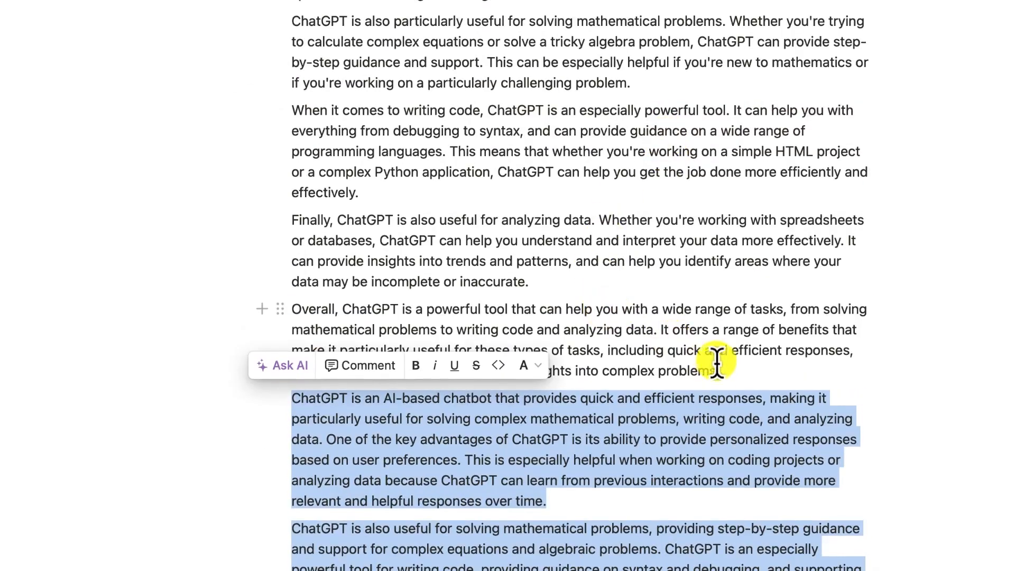
click(776, 366)
key(Return)
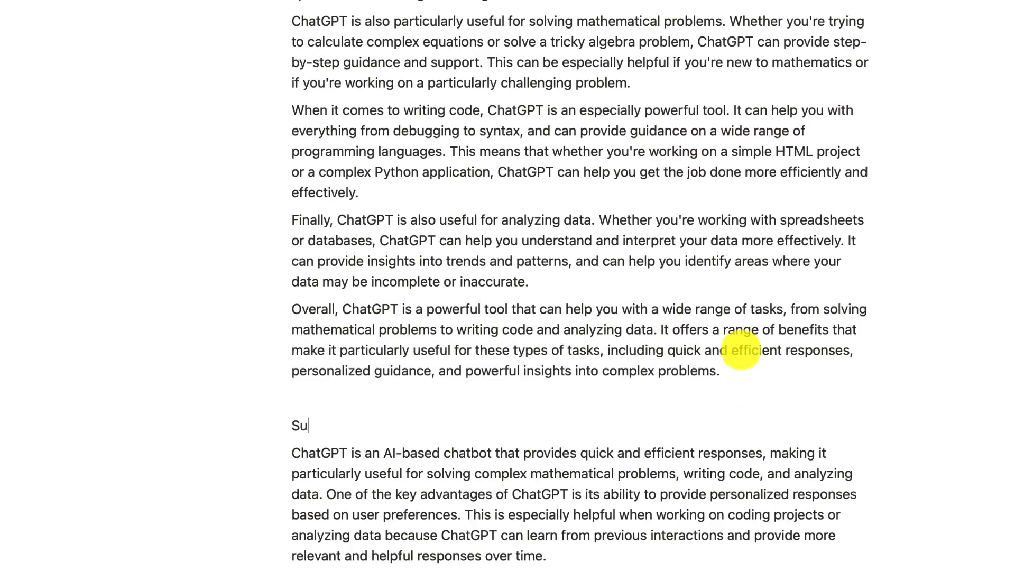
double_click(314, 427)
click(341, 394)
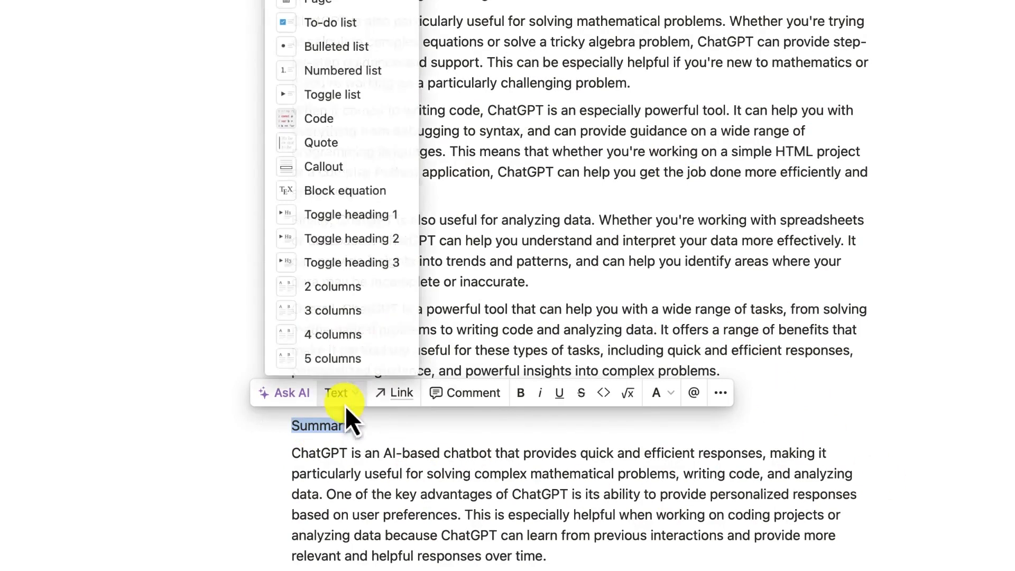
click(349, 1)
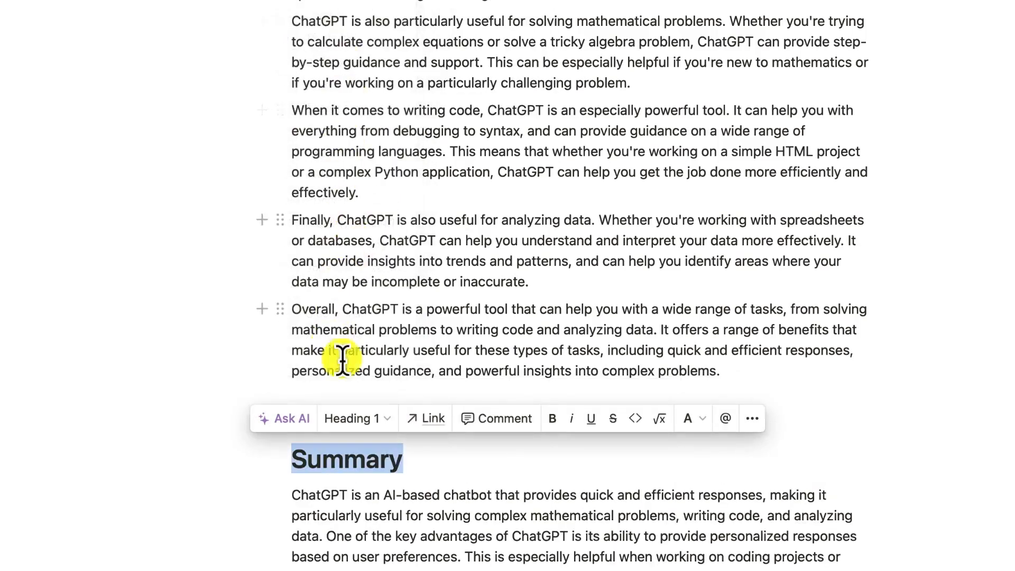
click(449, 447)
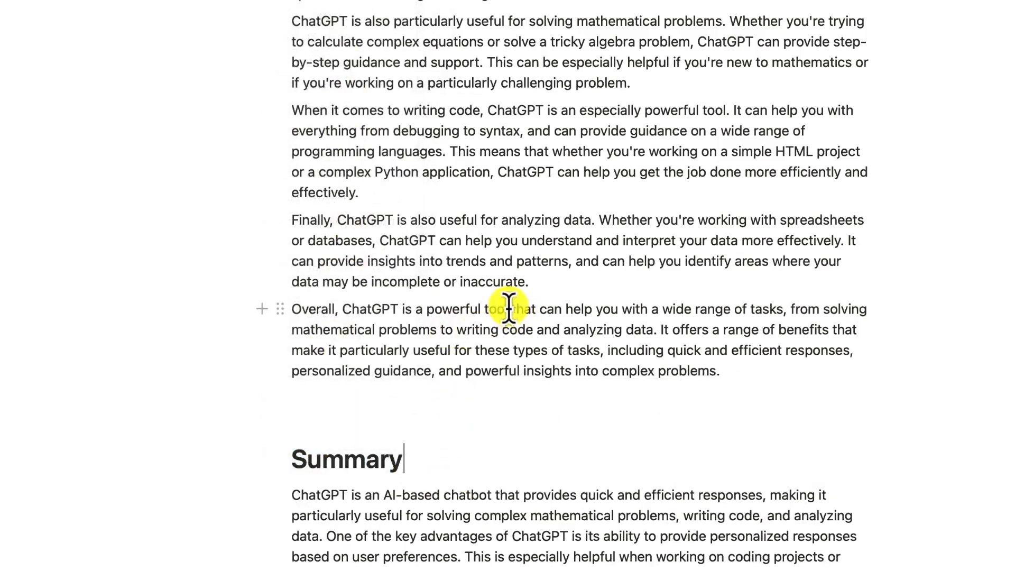
Step: Have AI translate the three ChatGPT summary paragraphs into one of the listed languages
scroll(522, 174, up, 4)
scroll(516, 195, down, 12)
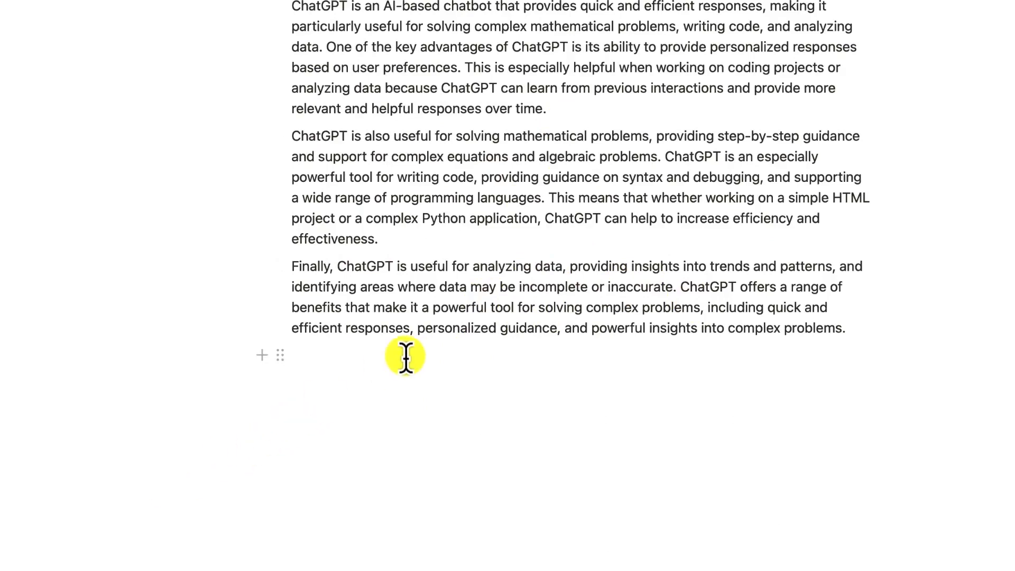
click(362, 371)
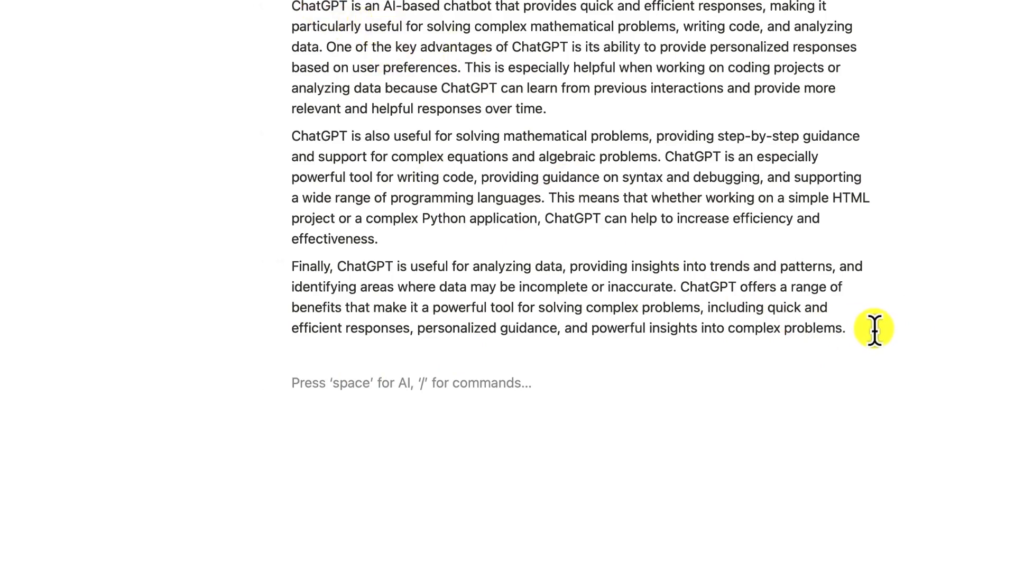
drag(870, 333, 292, 4)
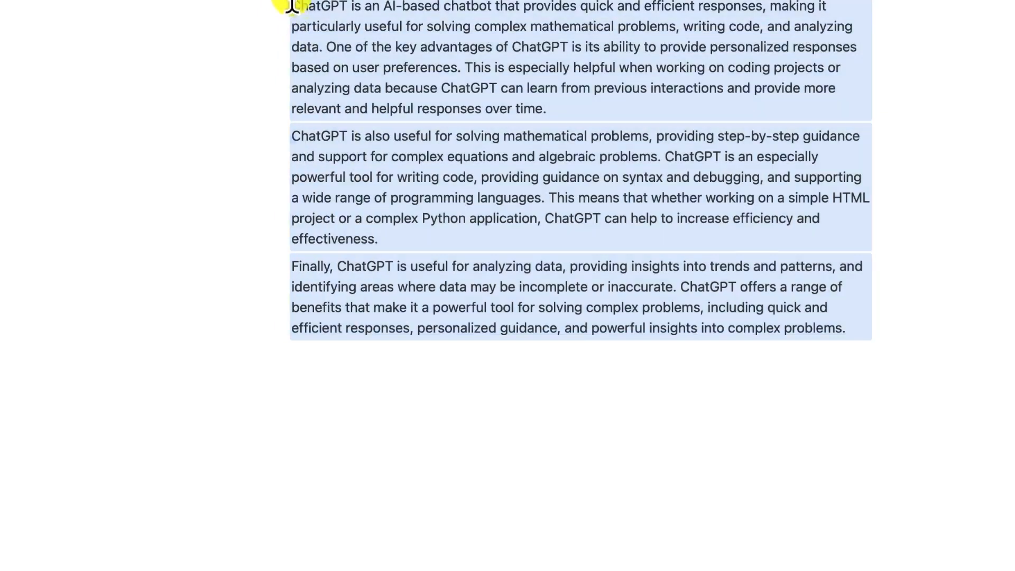
click(475, 158)
drag(868, 323, 310, 10)
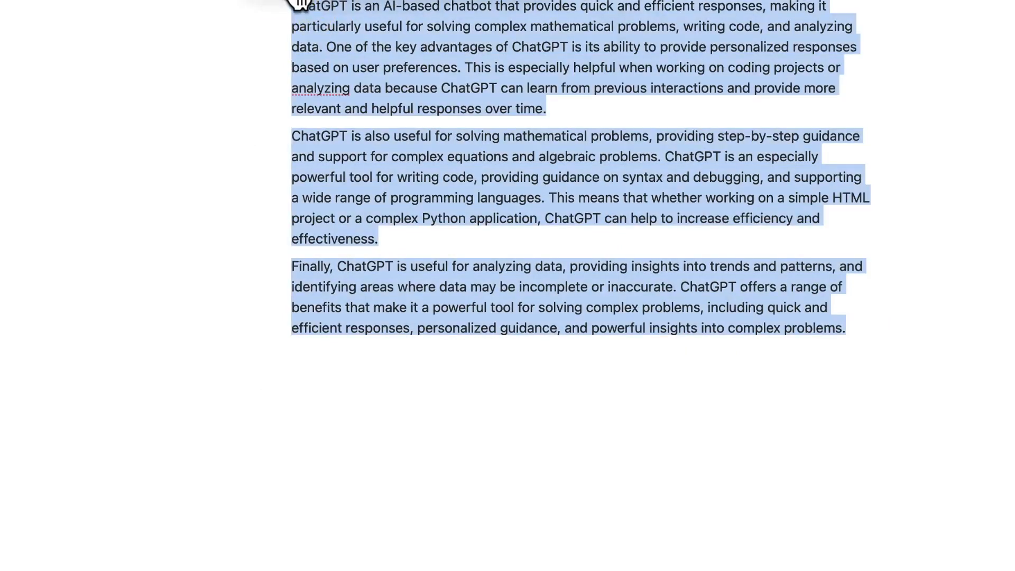
key(super+j)
text(translate)
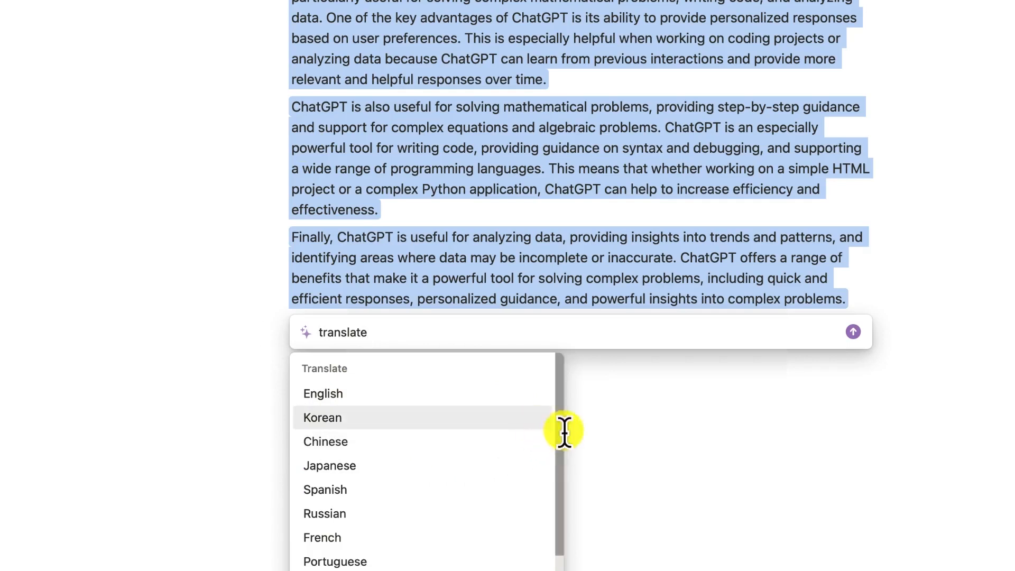
mouse_move(559, 447)
mouse_down()
mouse_move(555, 498)
mouse_move(556, 466)
mouse_up()
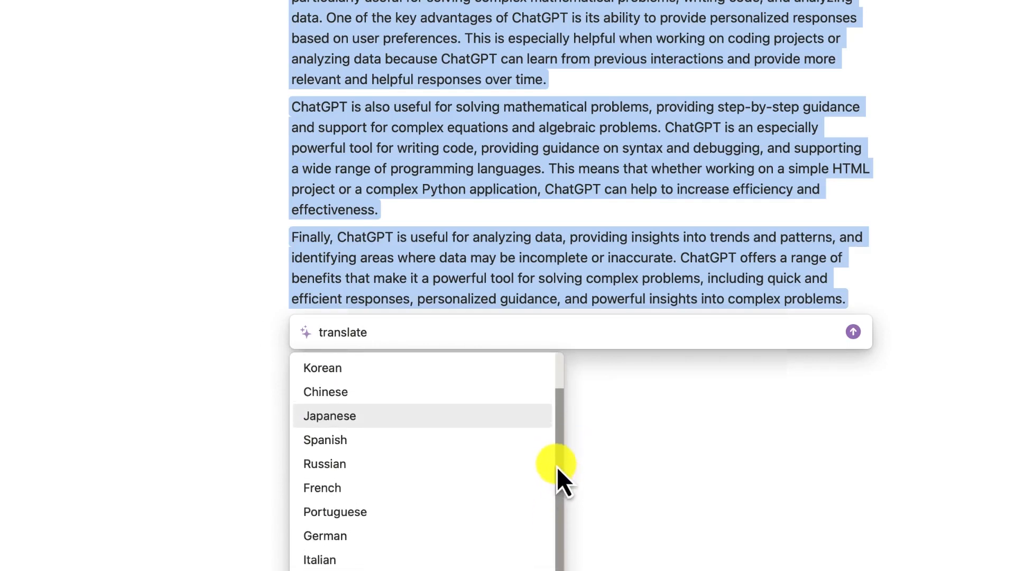
click(348, 402)
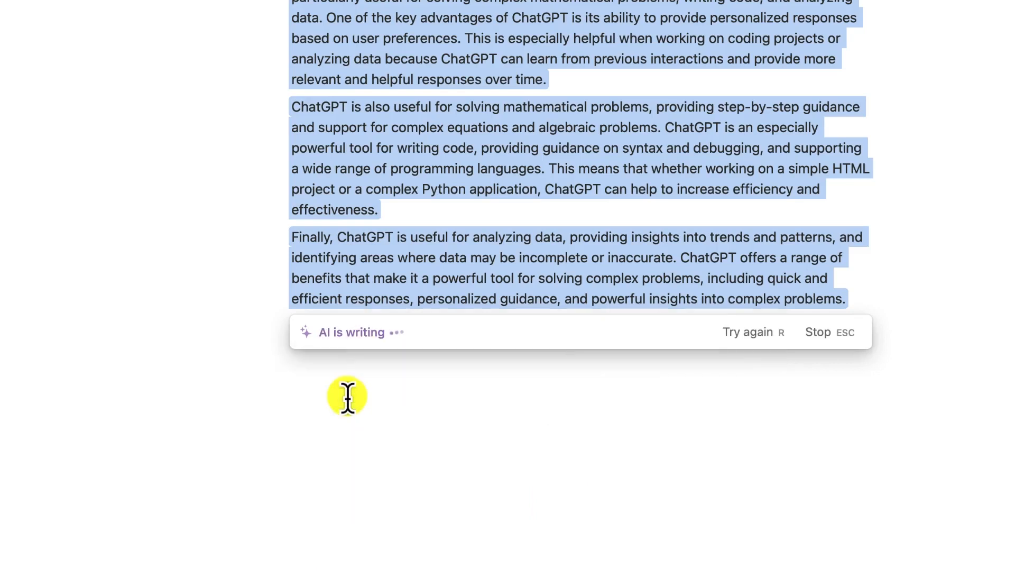
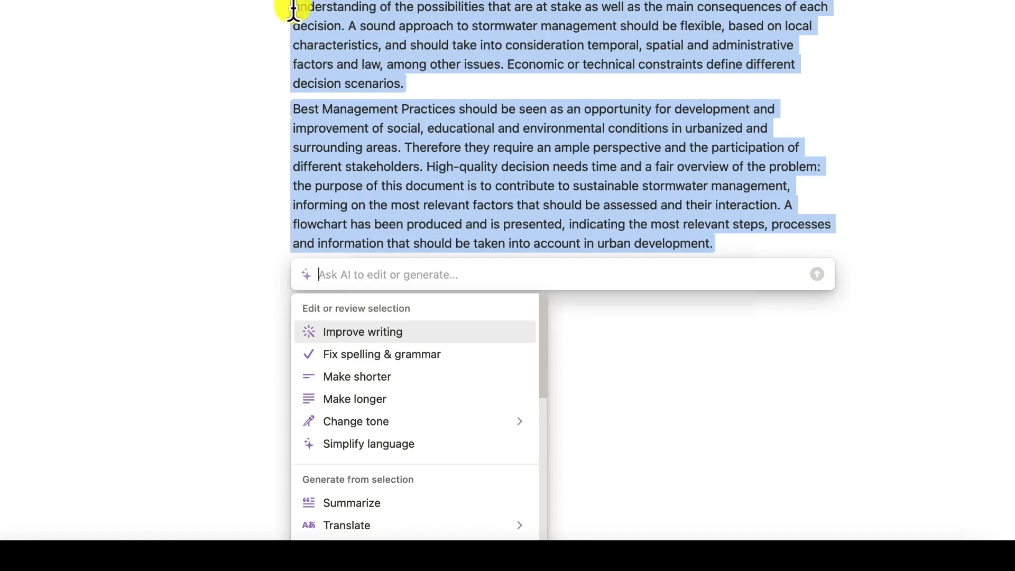
Step: Prompt AI to "explain. this in 50 words" for the stormwater management text, review the explanation and insert it below the original
text(explain. this in 50 words)
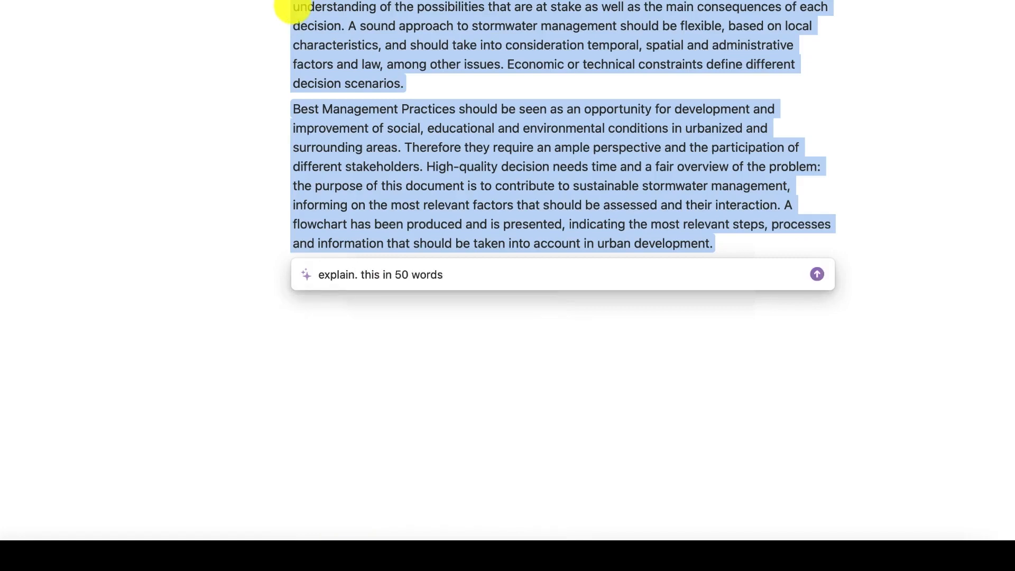
key(Return)
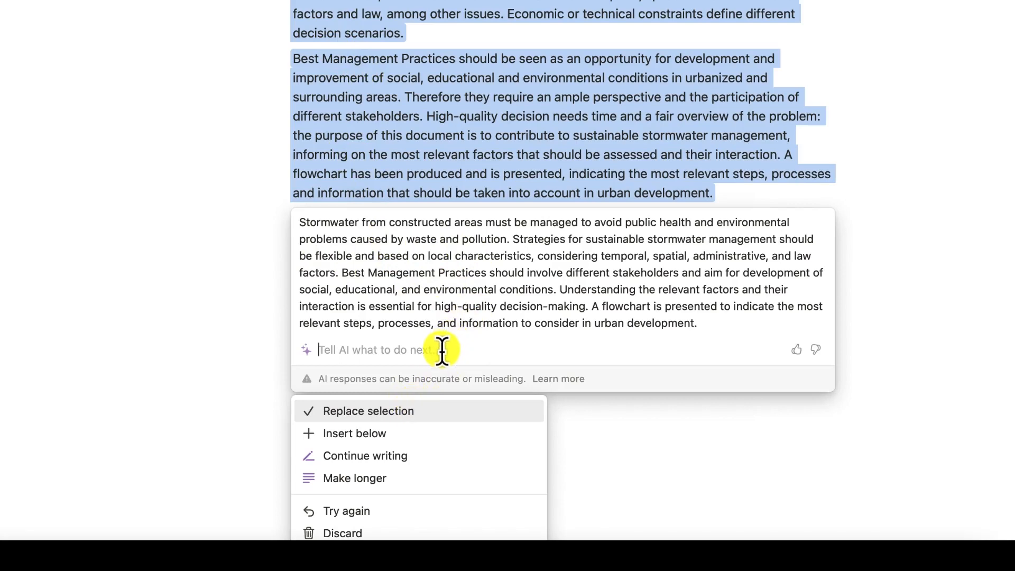
scroll(596, 224, up, 4)
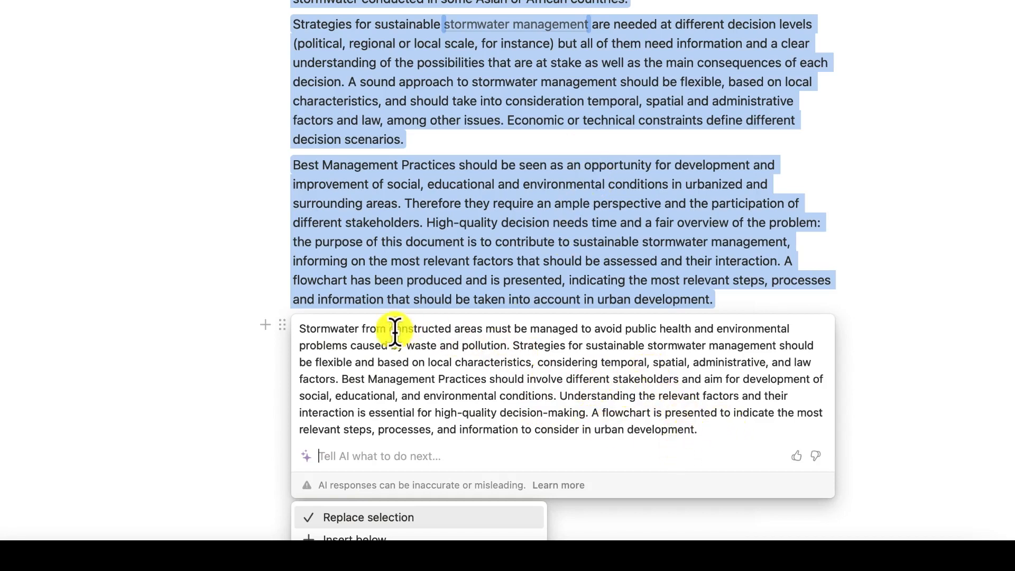
scroll(454, 306, down, 5)
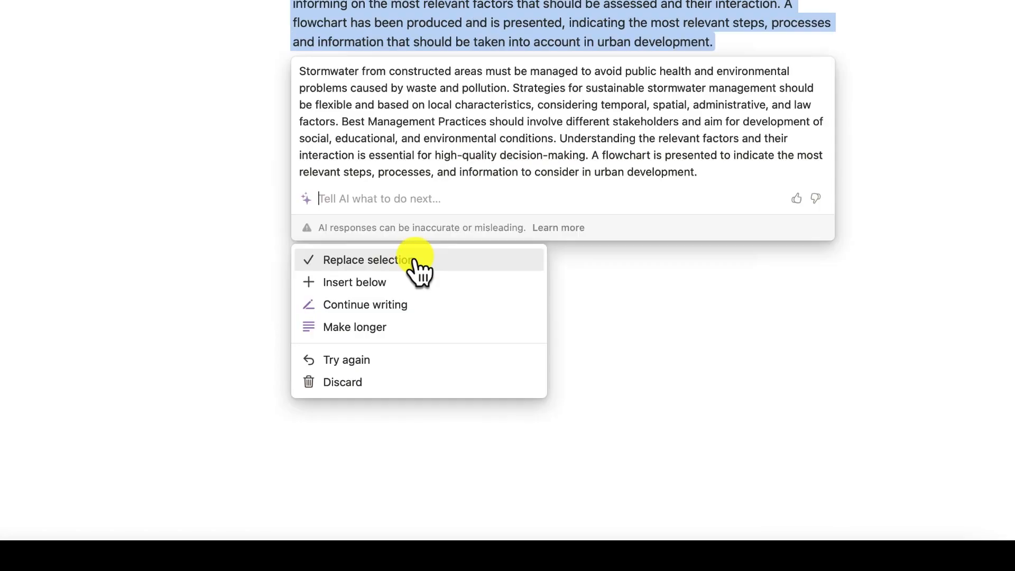
click(379, 284)
Step: Add the title "Explained version" above the inserted stormwater explanation and format it as Heading 2
click(768, 129)
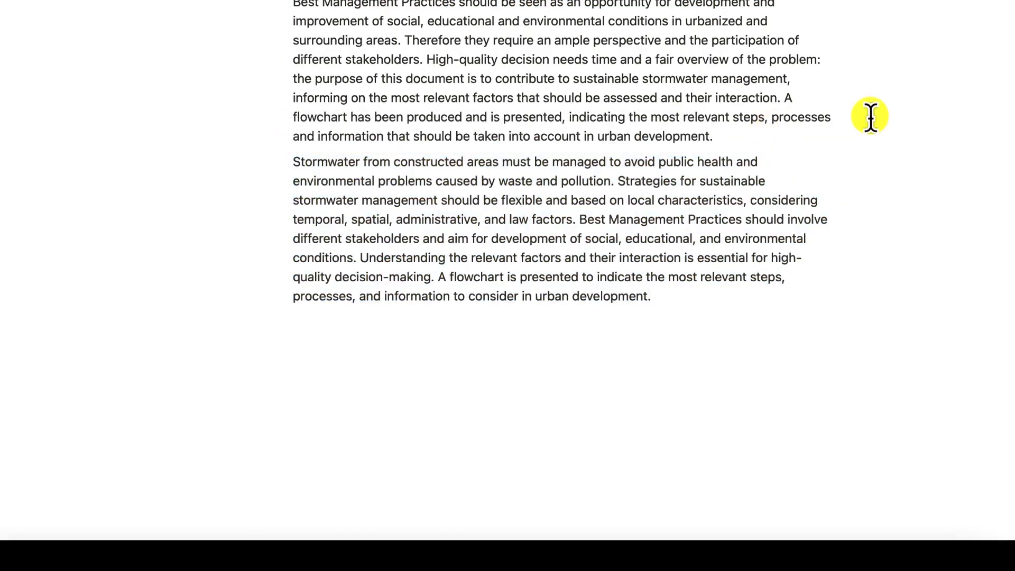
key(Return)
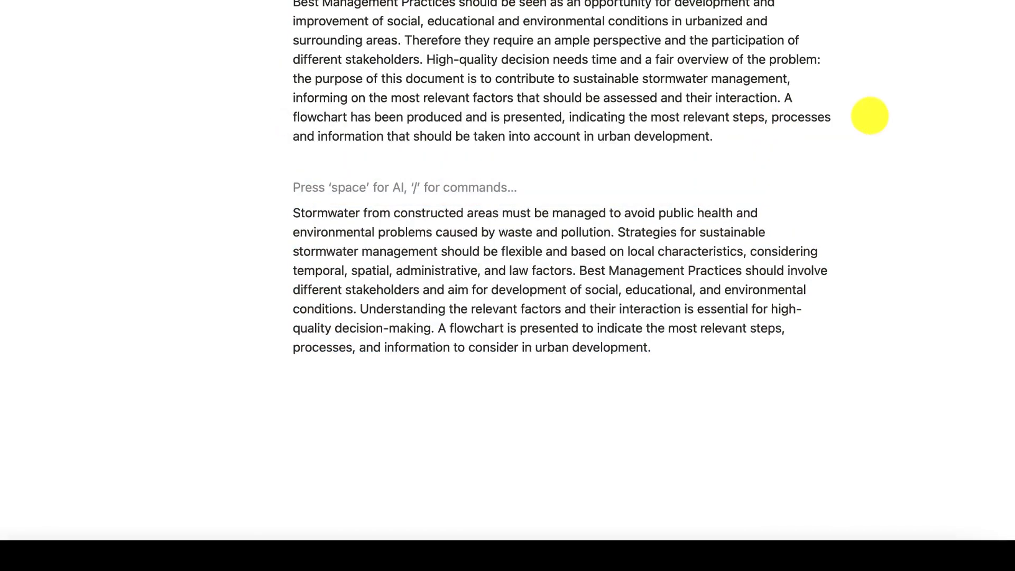
text(Explained ve)
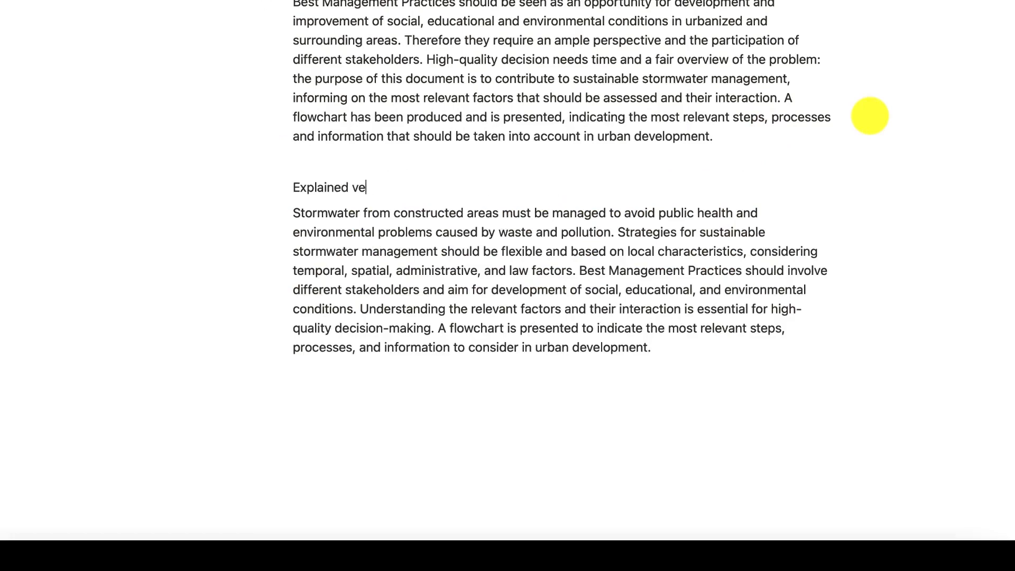
text(rsion)
triple_click(374, 191)
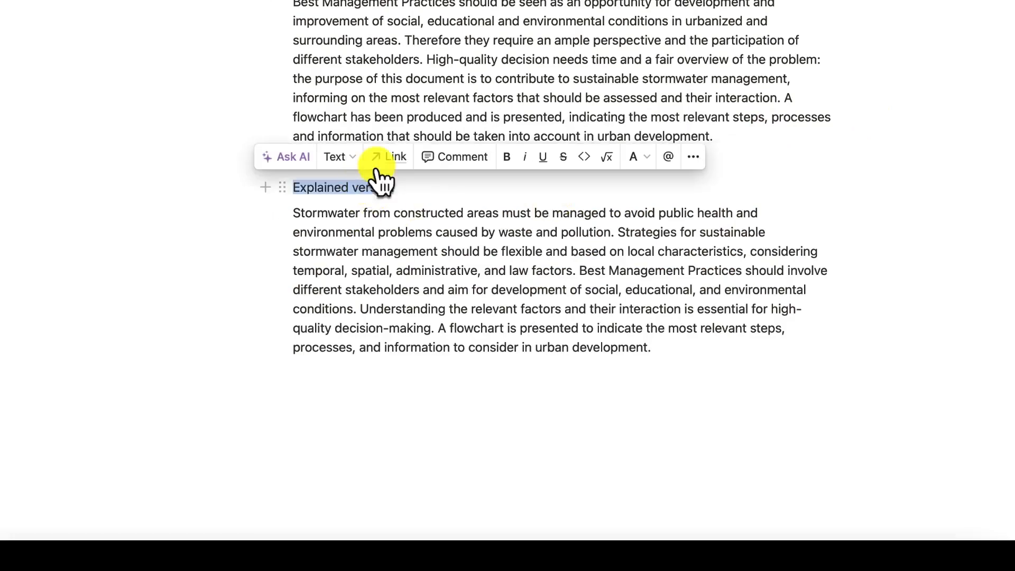
click(334, 160)
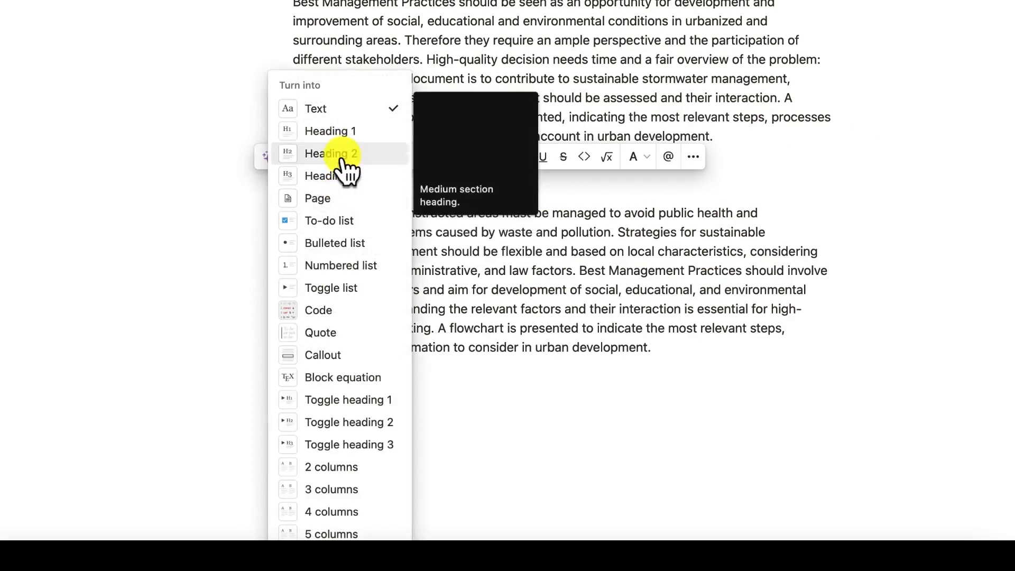
click(338, 154)
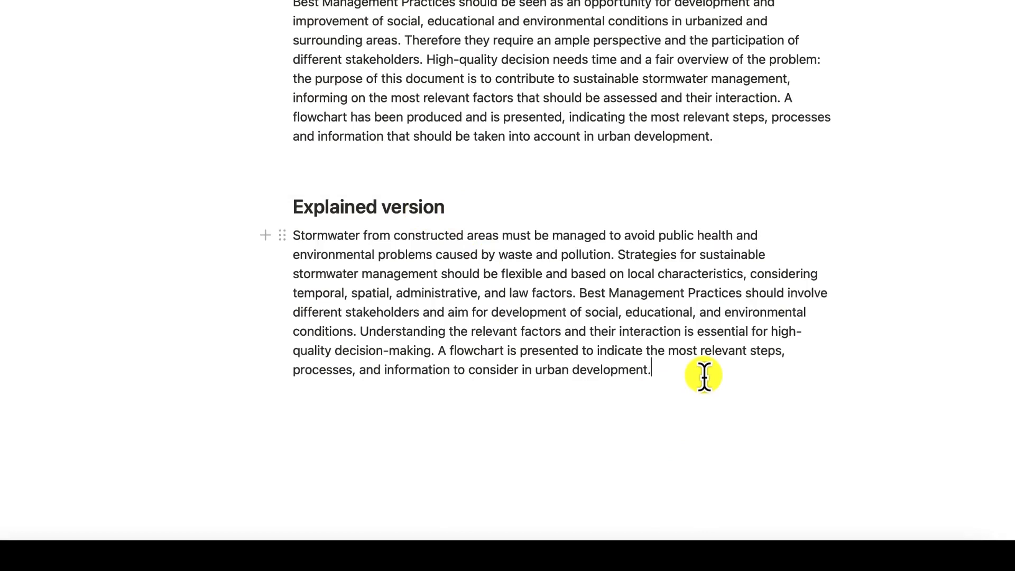
Step: Introduce punctuation errors in the explanation: remove the period after "law factors" and replace the one after "pollution" with an exclamation mark
click(576, 294)
key(BackSpace)
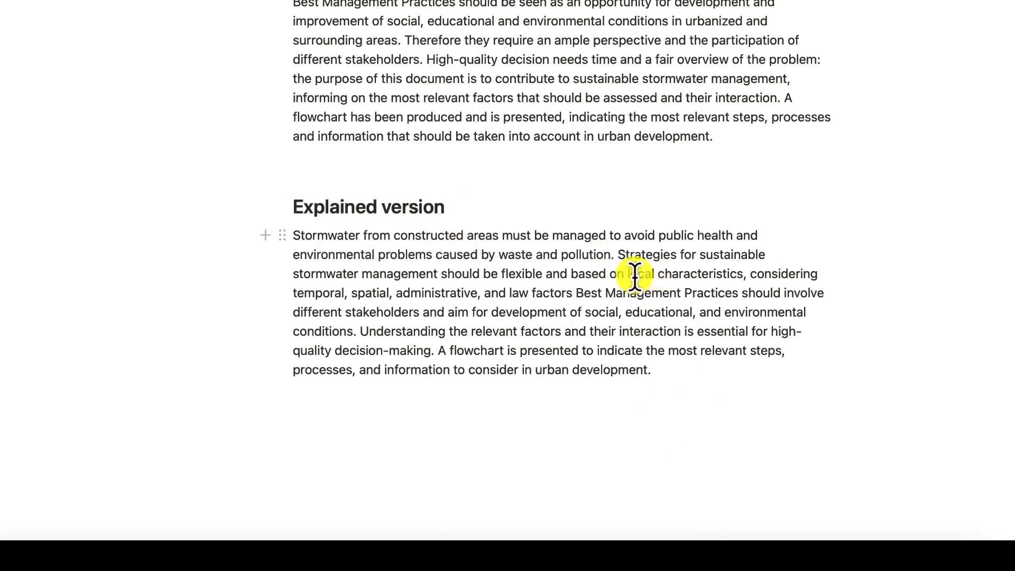
click(614, 255)
key(BackSpace)
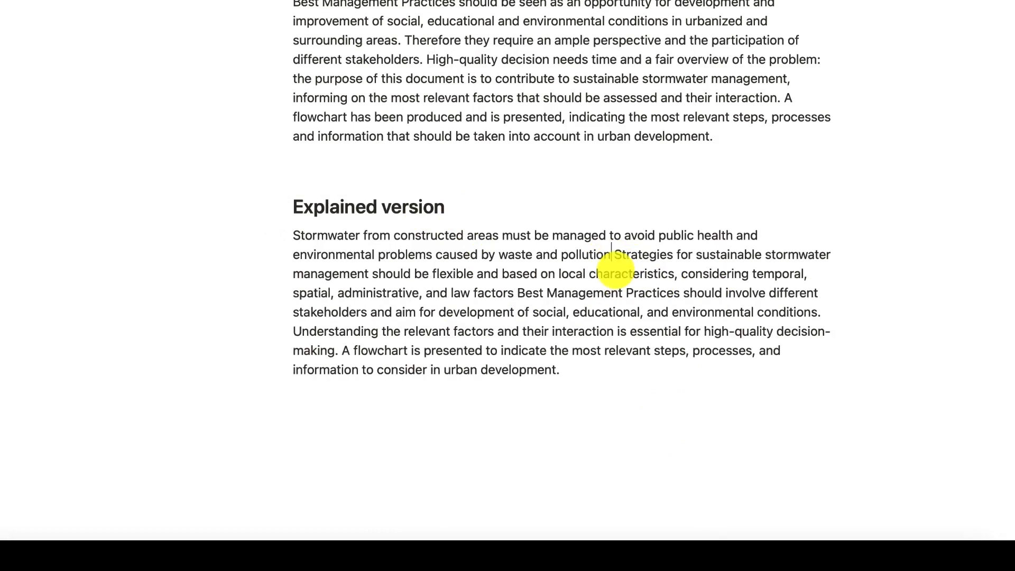
text(!)
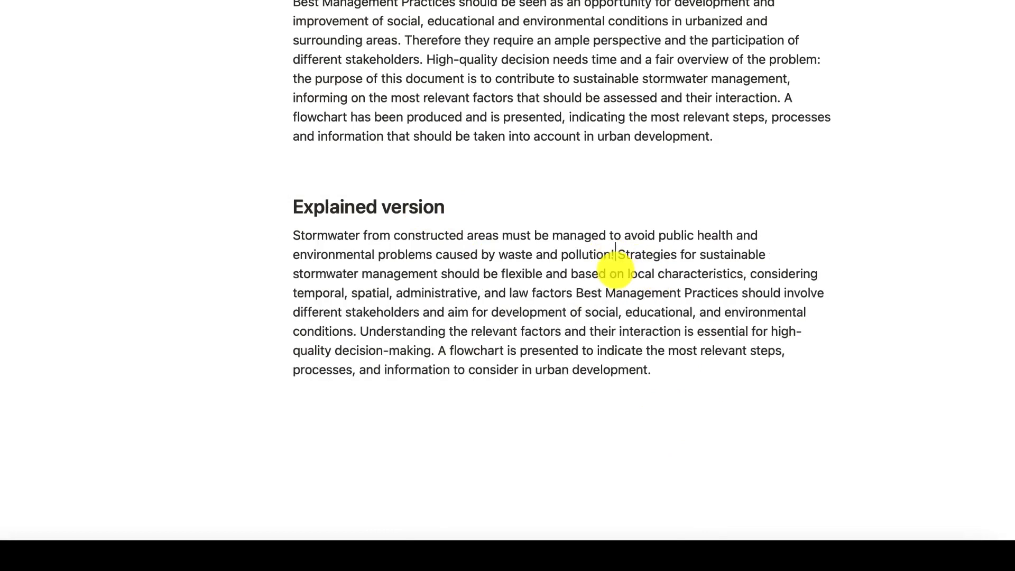
Step: Insert the stray word "congratulate" before "A flowchart" and "xx" before "spatial" in the explanation paragraph
click(439, 350)
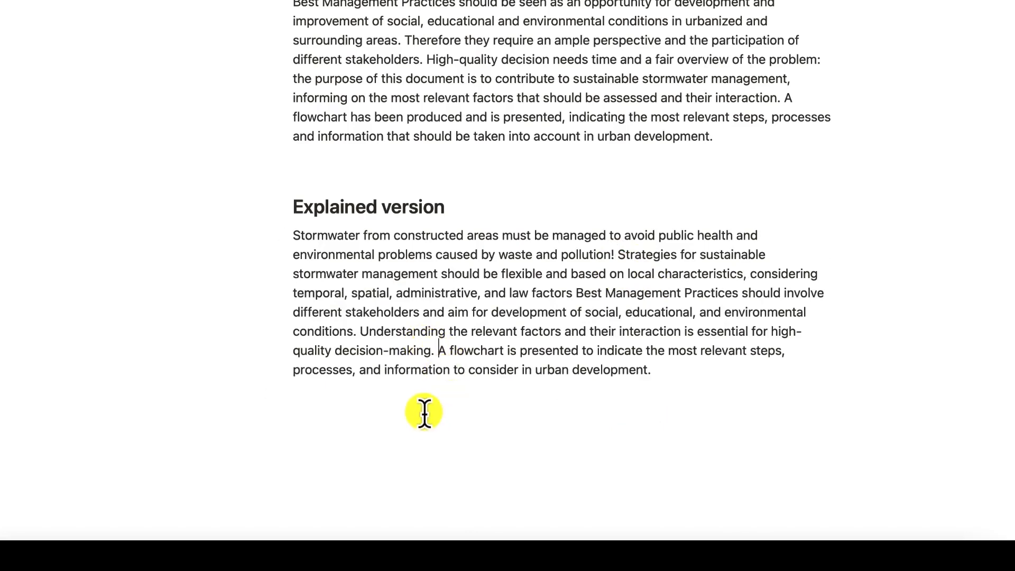
text(congra)
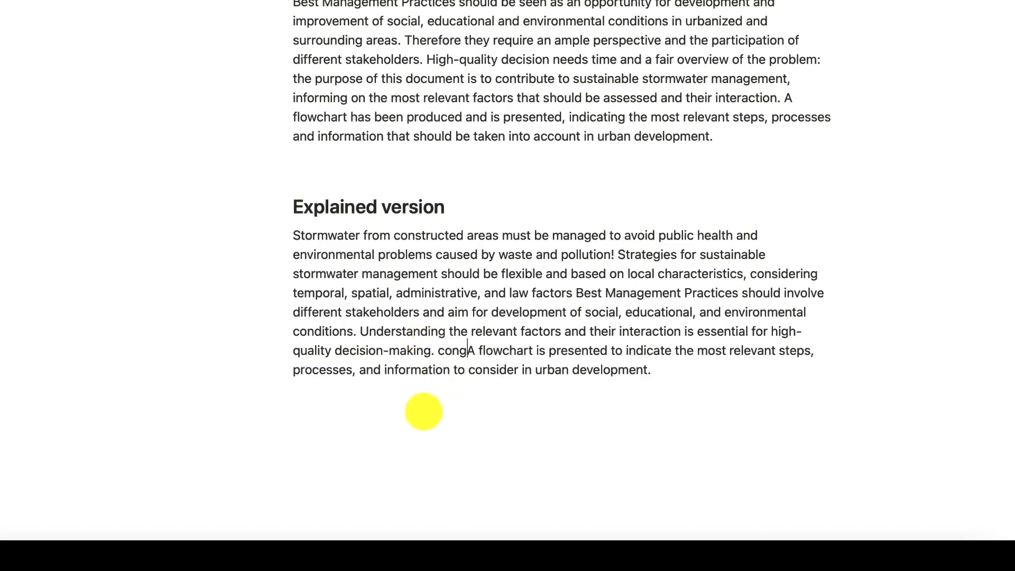
text(tulatn)
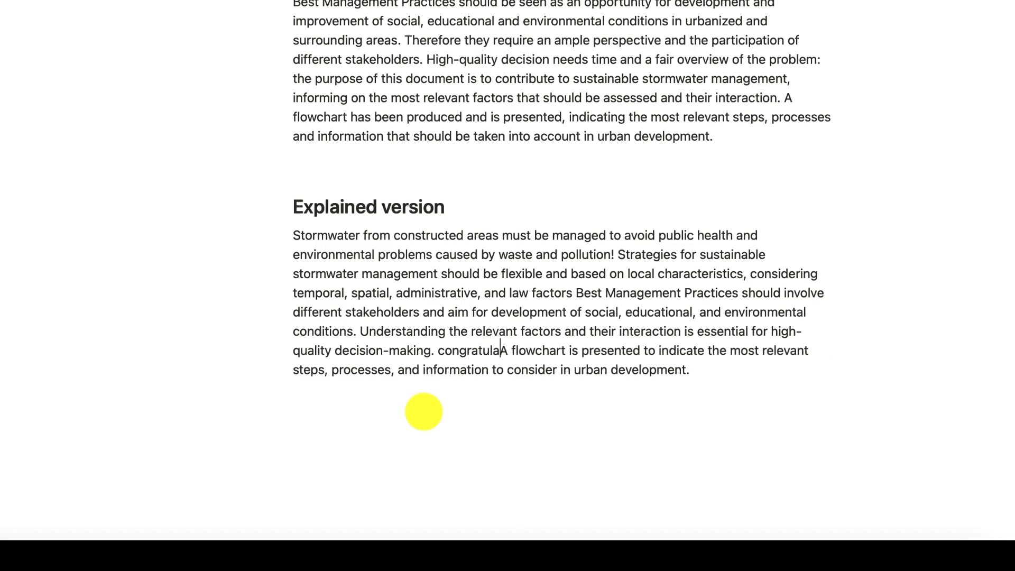
key(BackSpace)
text(e)
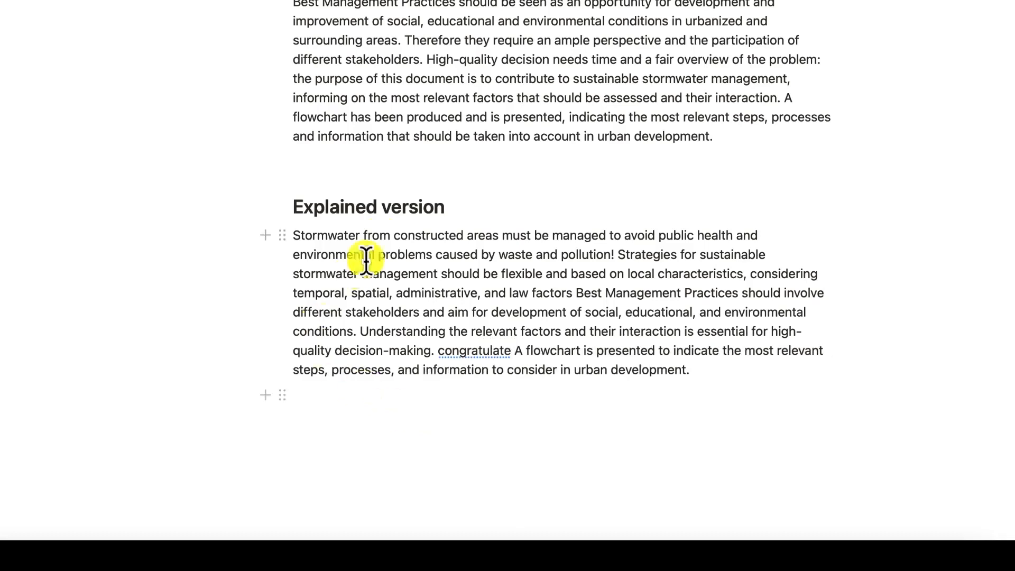
click(353, 290)
text(xx)
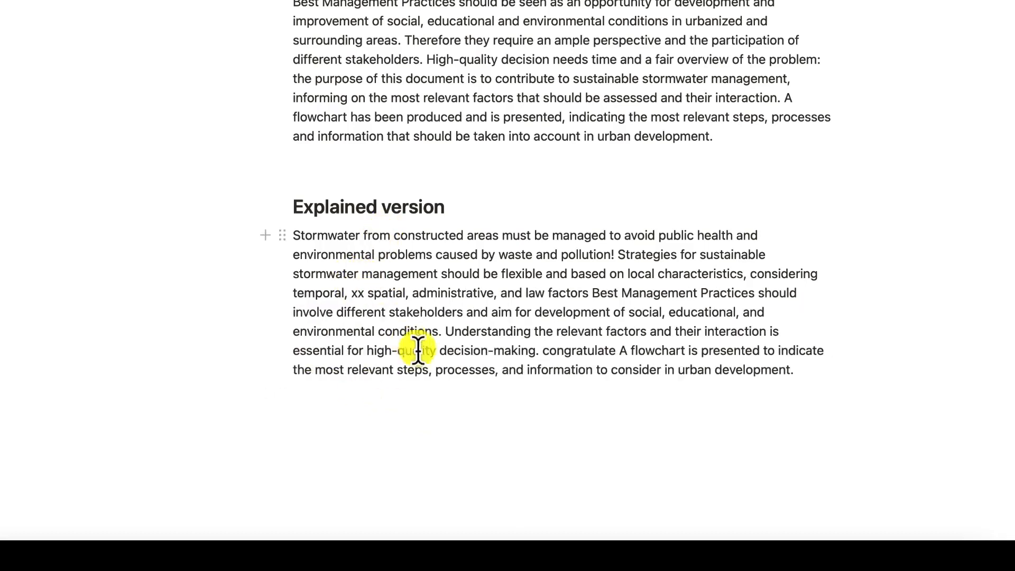
Step: Prompt AI to "improve the writing" of the whole explanation paragraph and replace the original with the improved version
drag(810, 378, 291, 237)
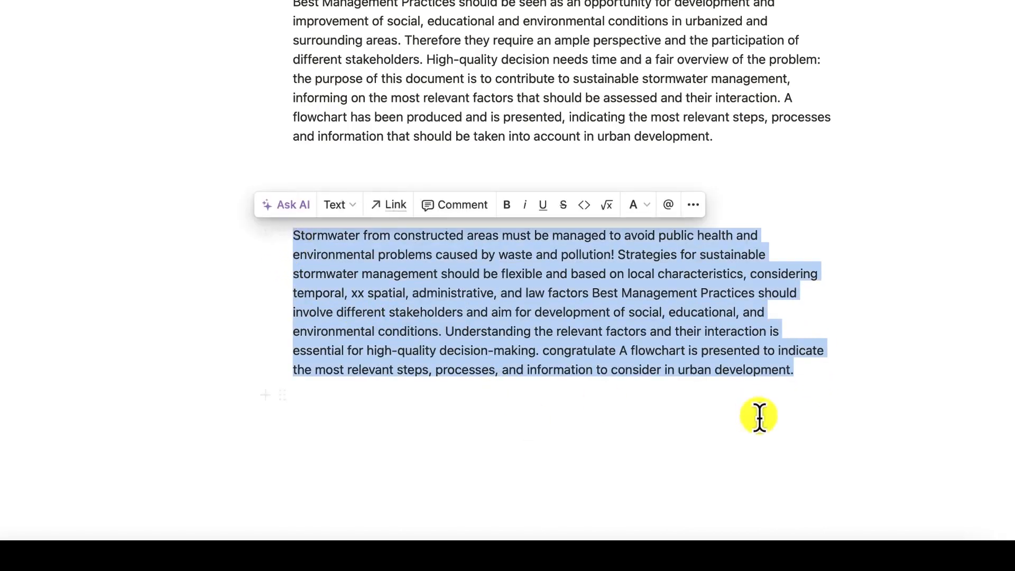
click(286, 205)
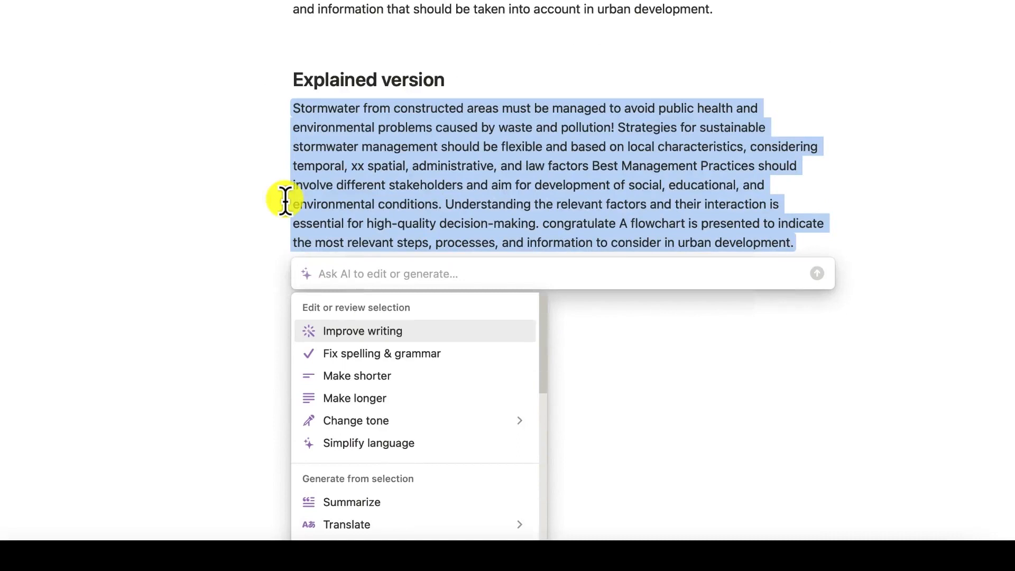
text(improve the writing)
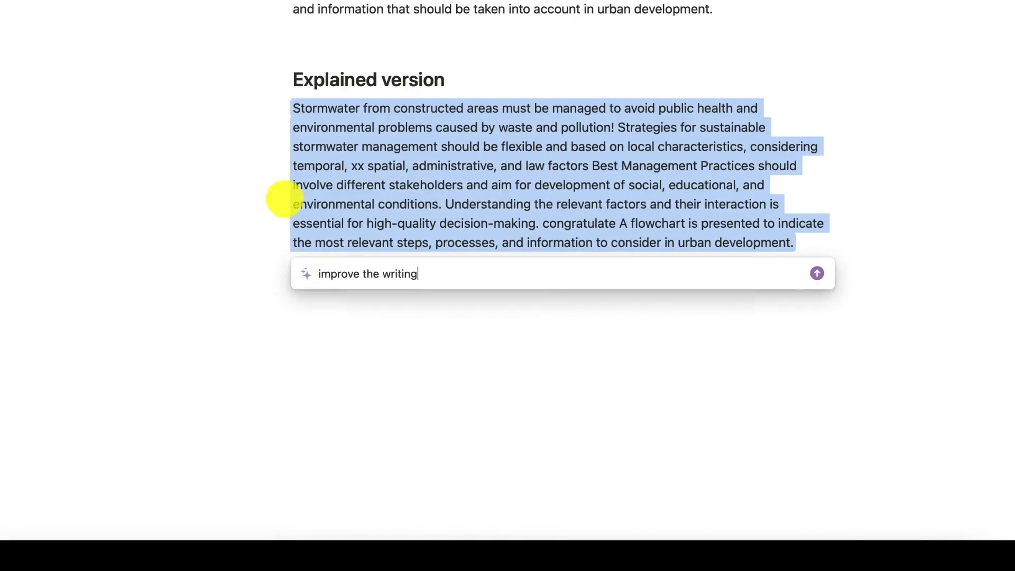
key(Return)
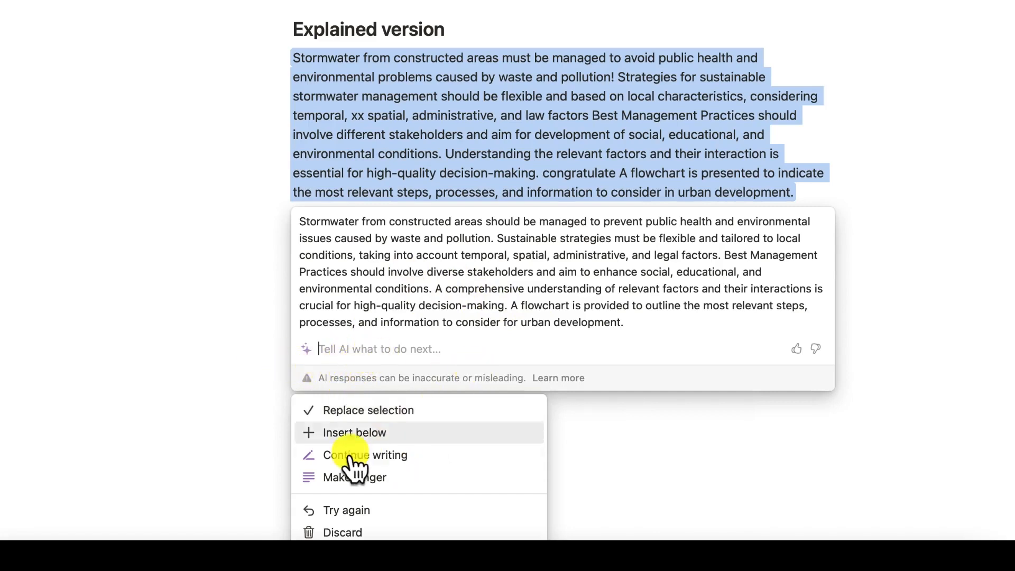
click(361, 411)
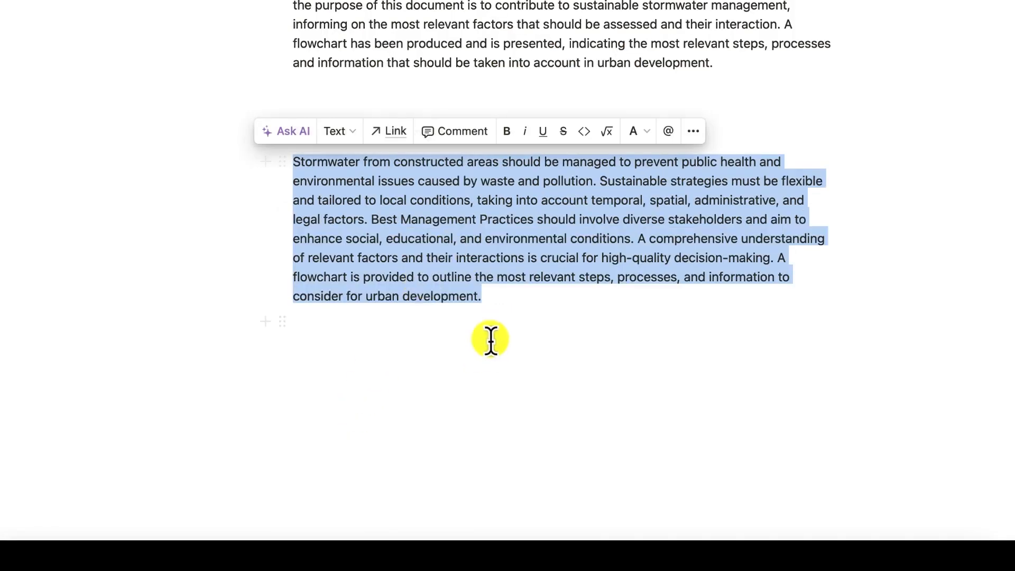
Step: Below the explanation, leave an empty line and write "The boy is going to school yesterday. He met with his friends tomorrow."
click(388, 342)
click(385, 345)
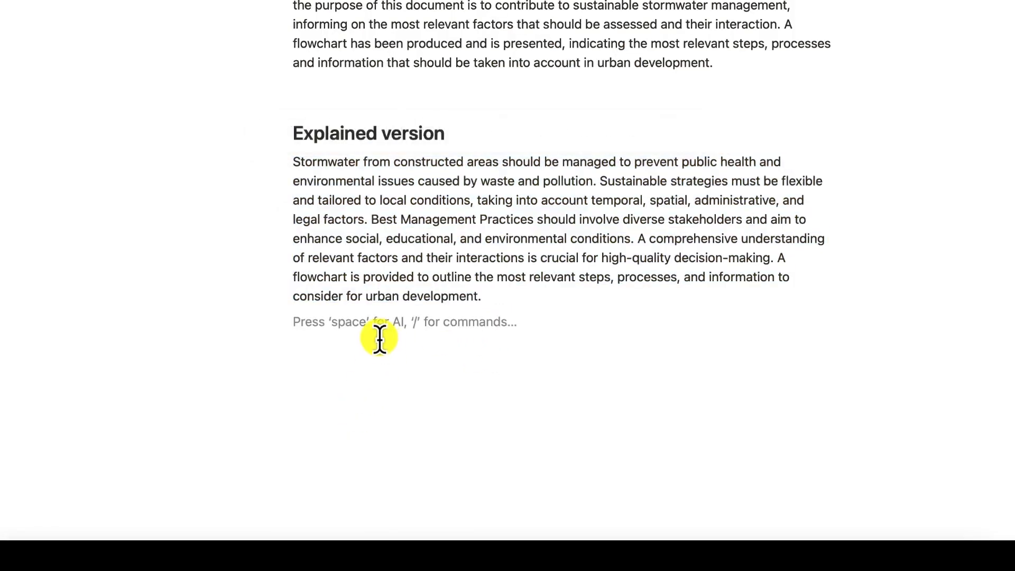
key(Return)
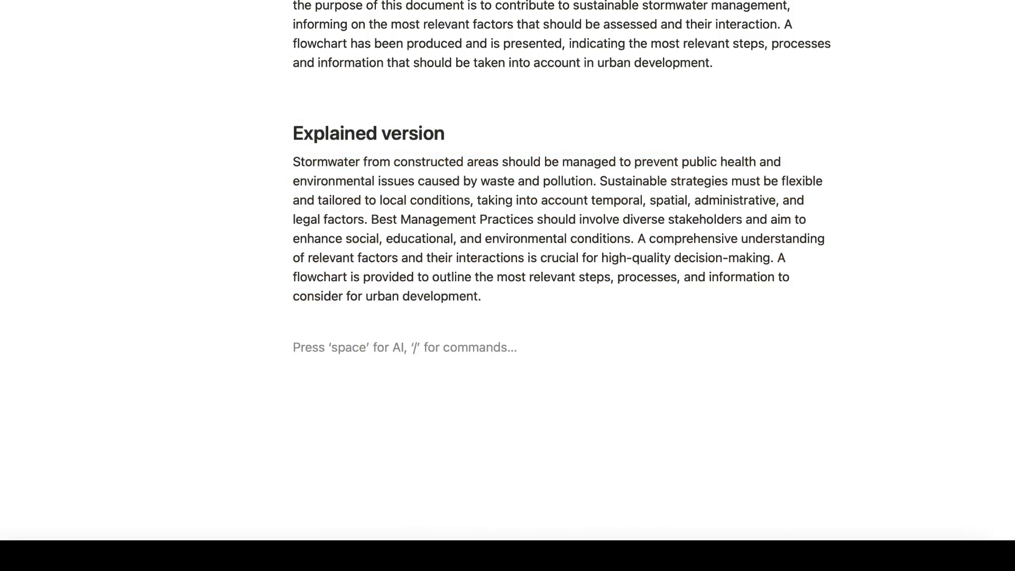
text(The boy is going to school yesterday. He met with his friends tomorrow)
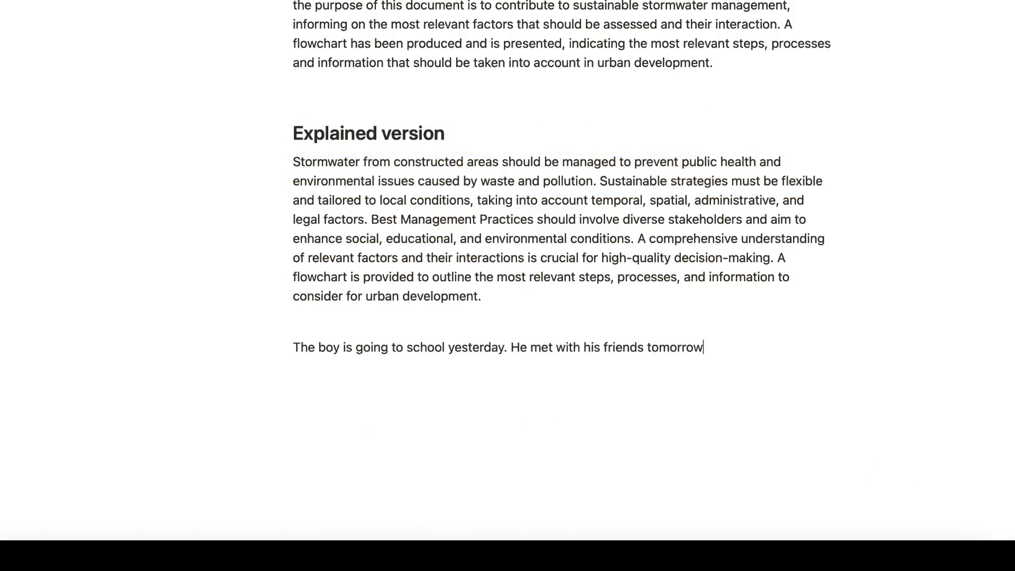
text(.)
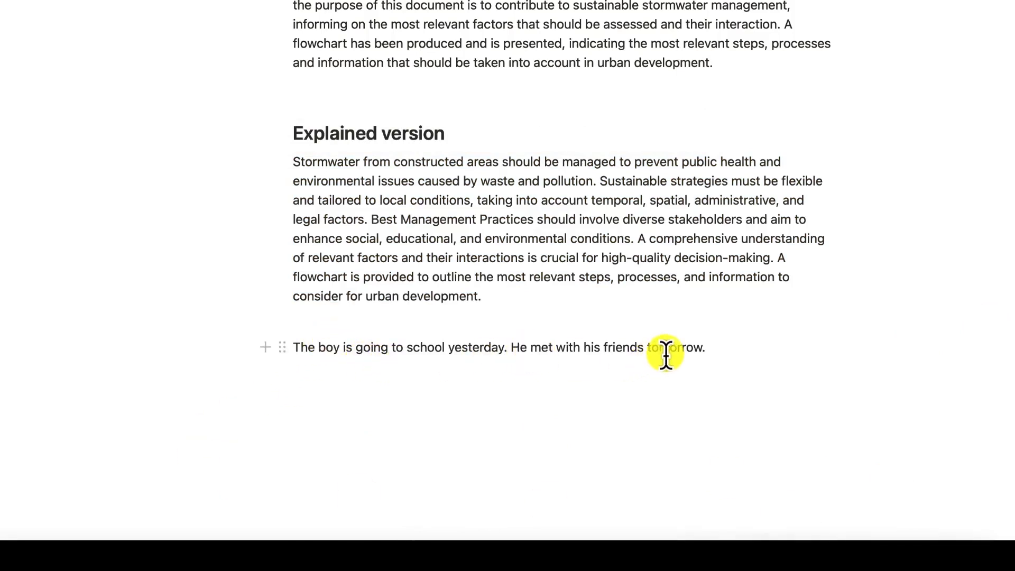
Step: Have AI fix the spelling and grammar of the two sentences about the boy, replace the original, and start a new line below
drag(710, 347, 321, 356)
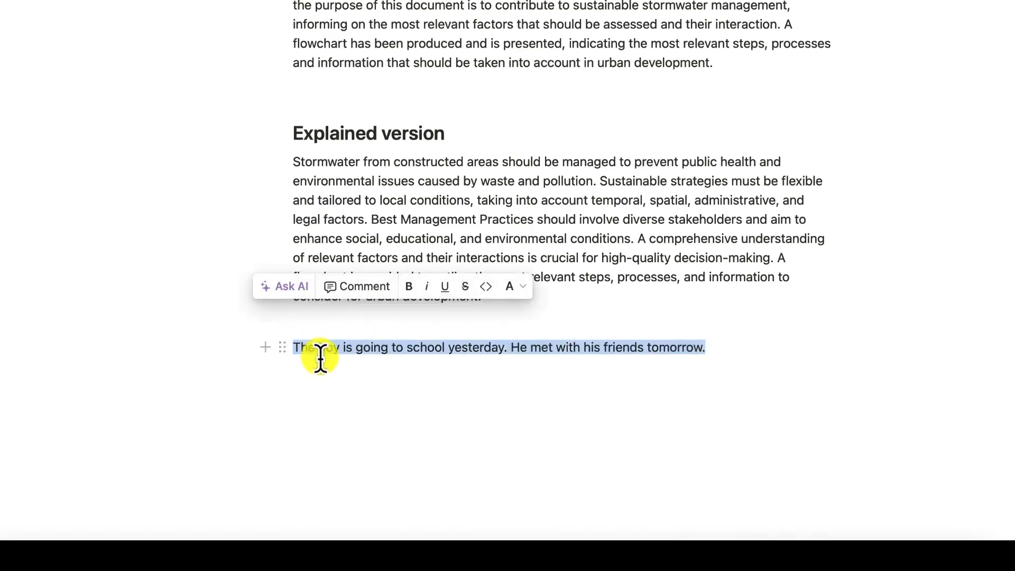
click(292, 286)
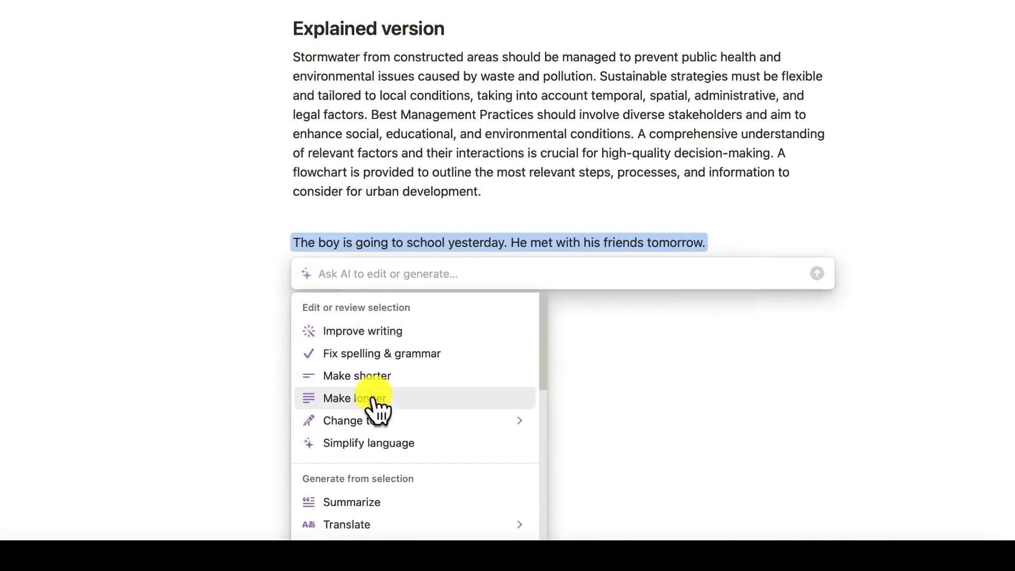
click(395, 357)
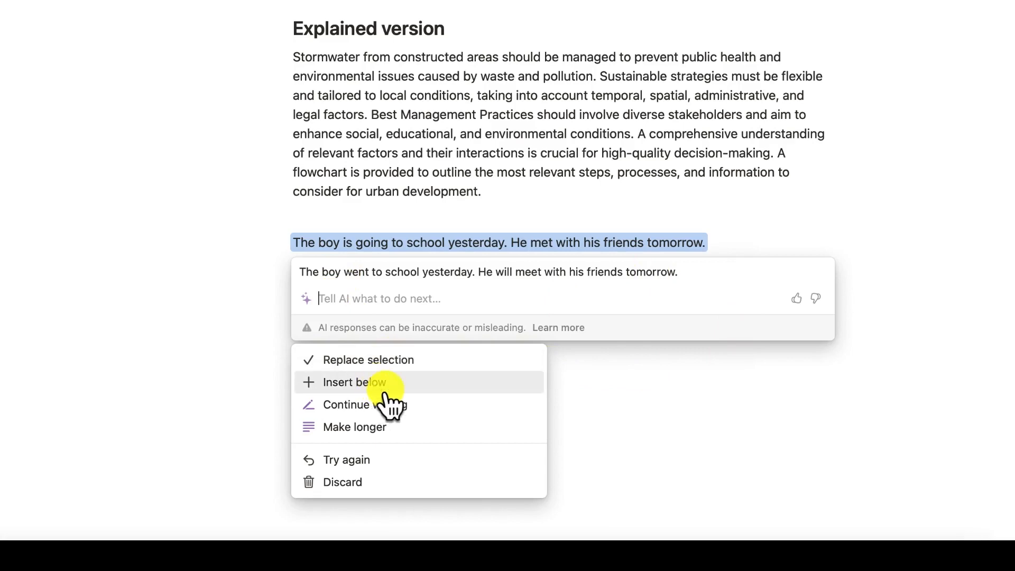
click(395, 361)
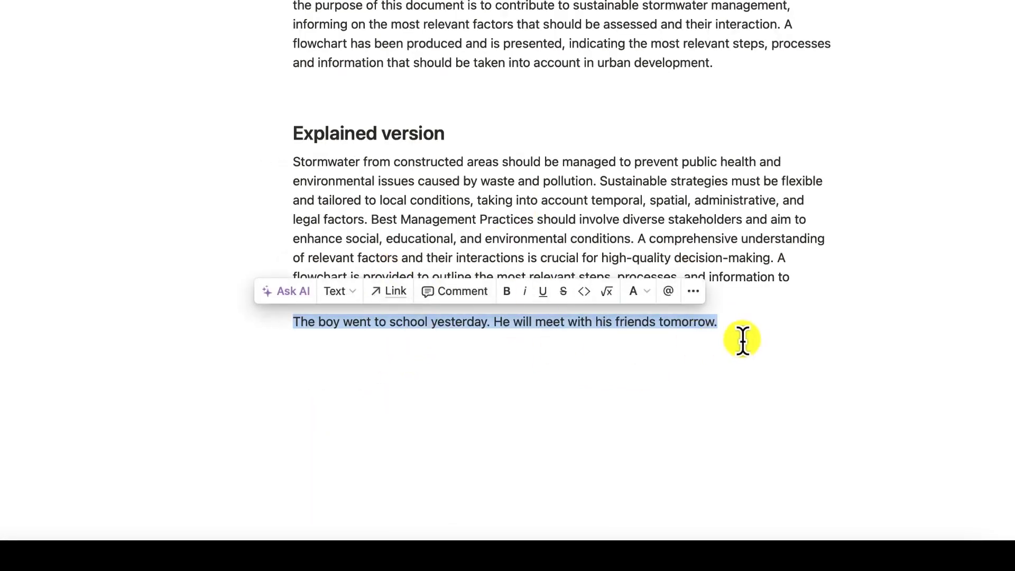
click(640, 368)
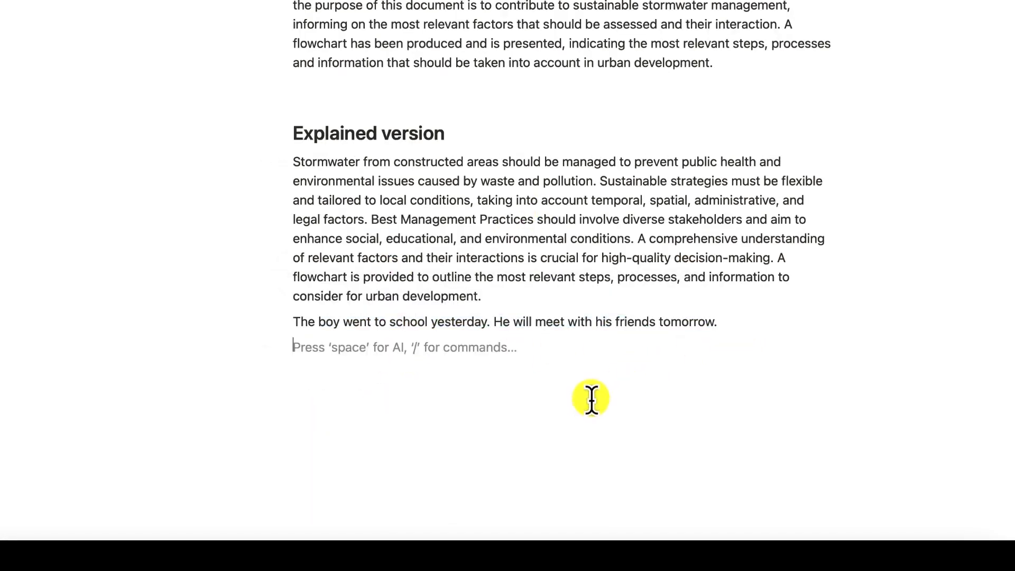
key(Return)
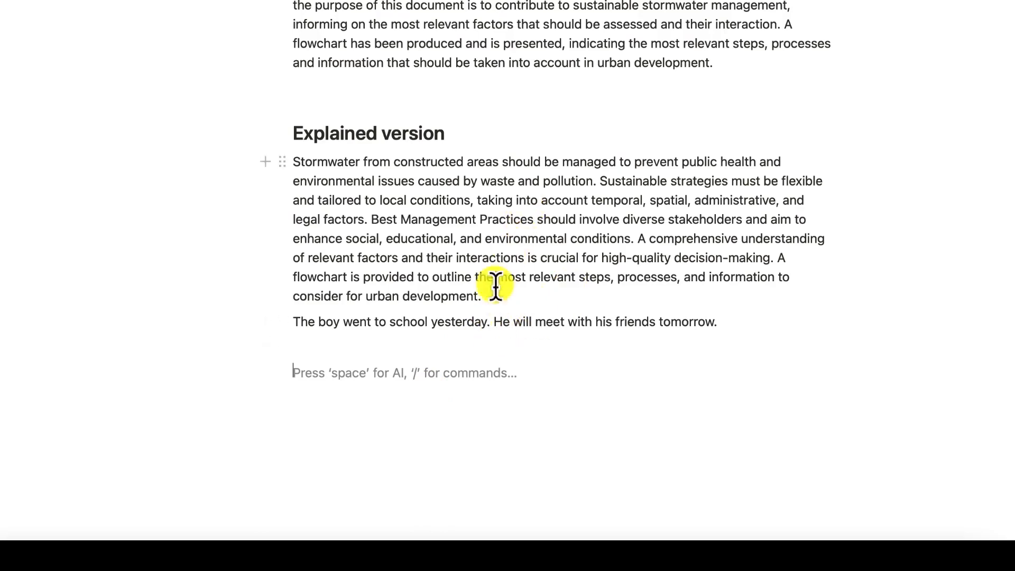
Step: Prompt AI to "use simpler language" for the paragraph under Explained version and replace the original with the simplified text
drag(508, 295, 296, 165)
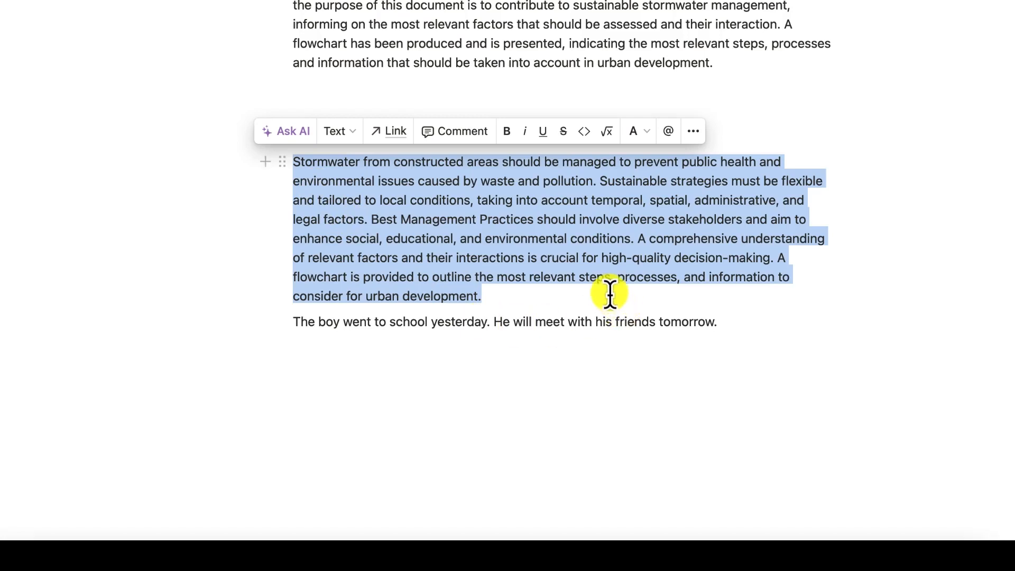
click(295, 130)
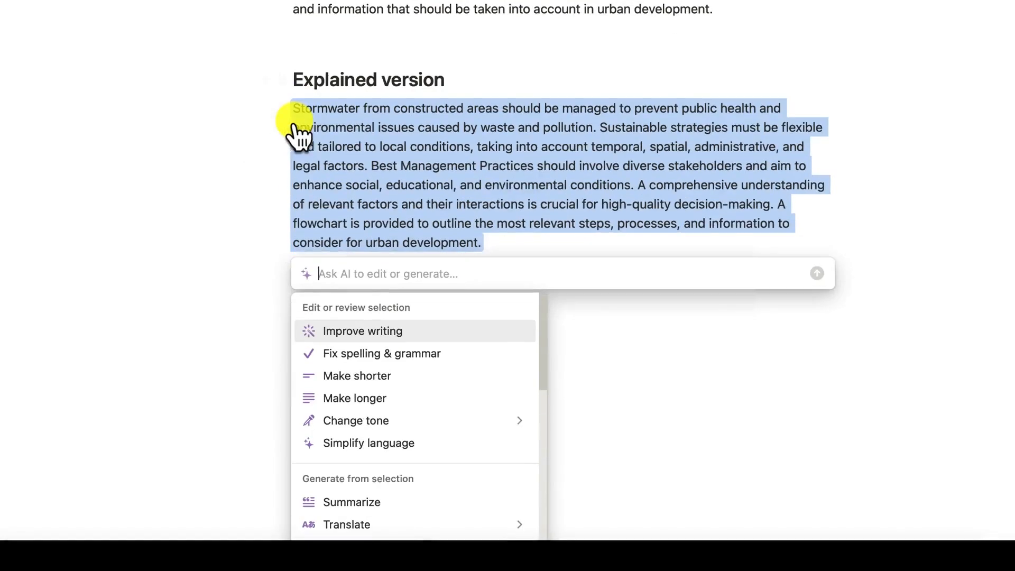
text(use)
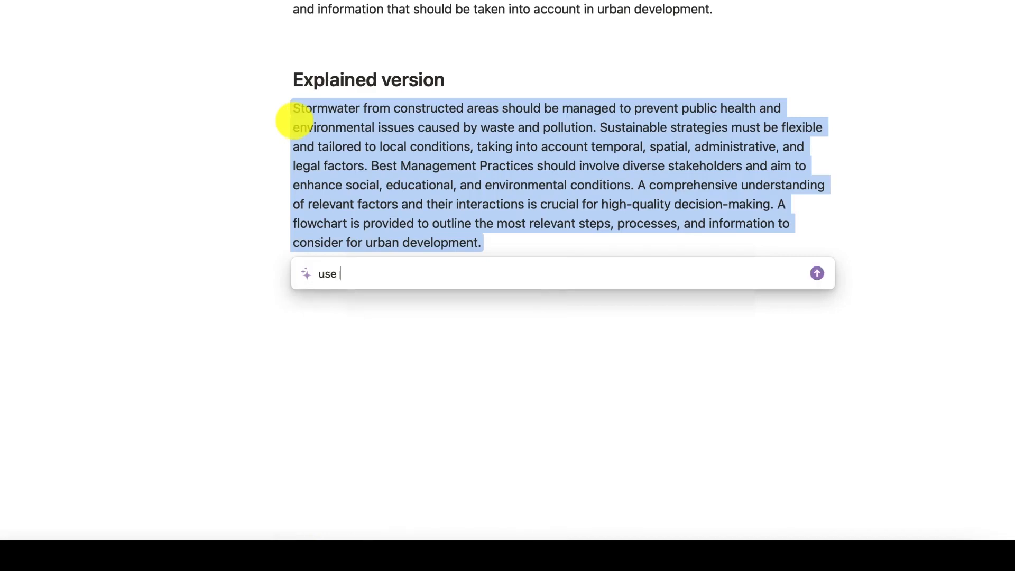
text(uage)
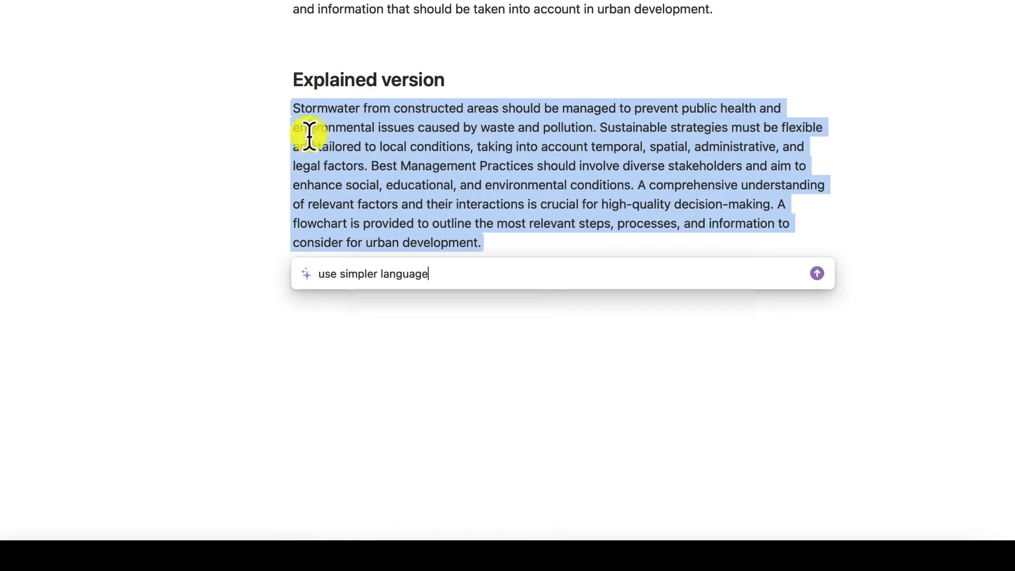
key(Return)
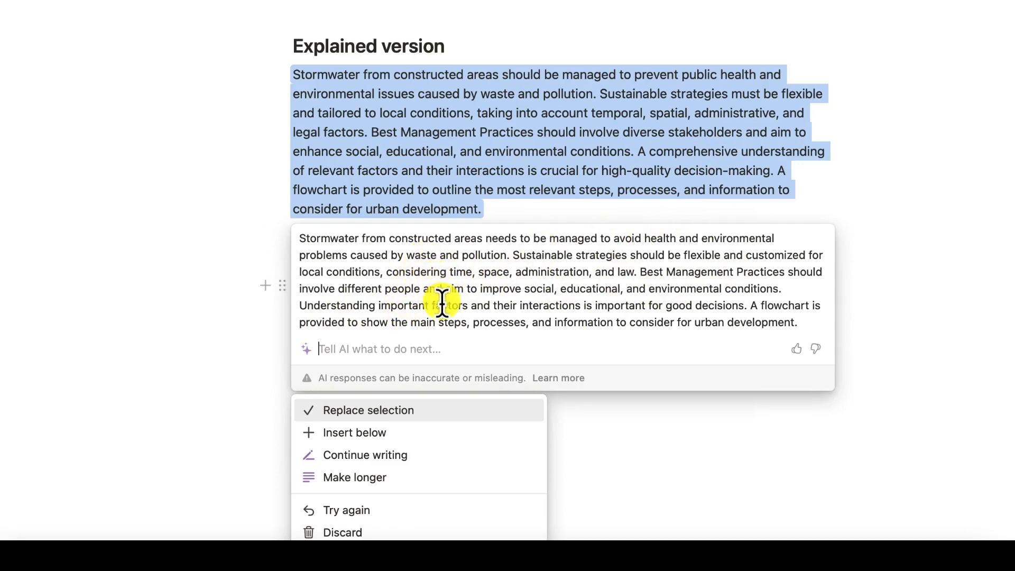
scroll(389, 324, down, 5)
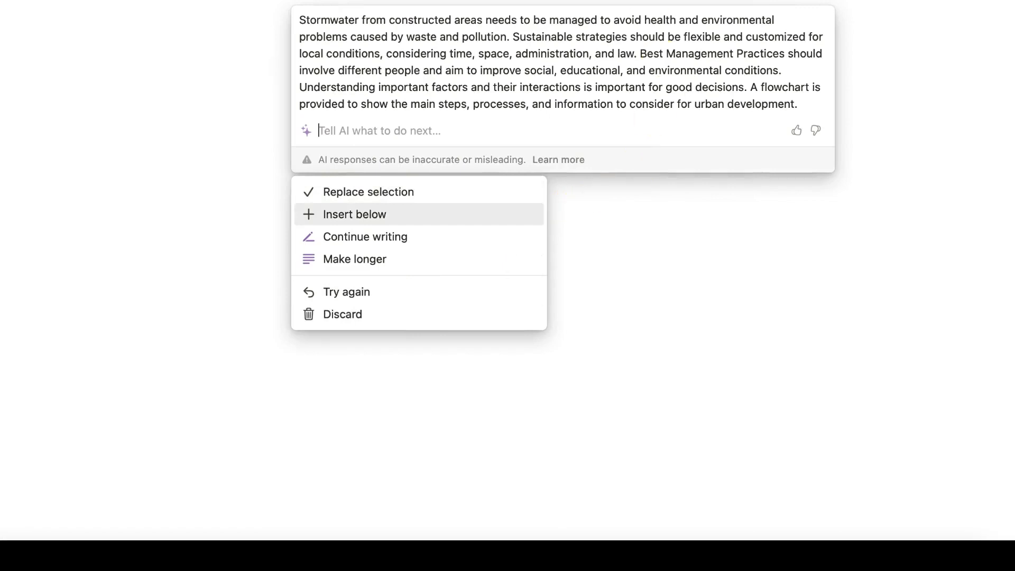
key(Down)
key(Down)
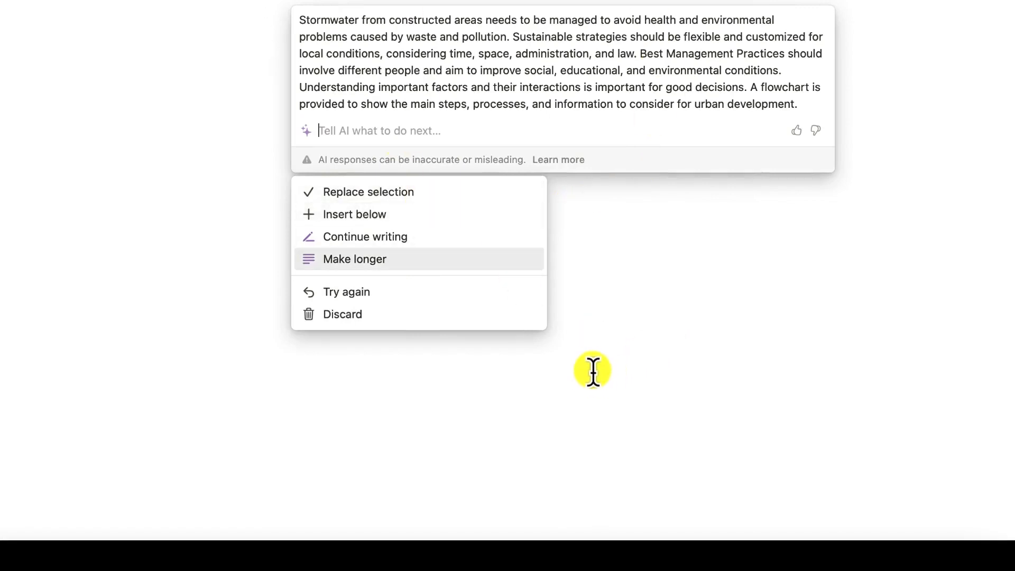
click(360, 197)
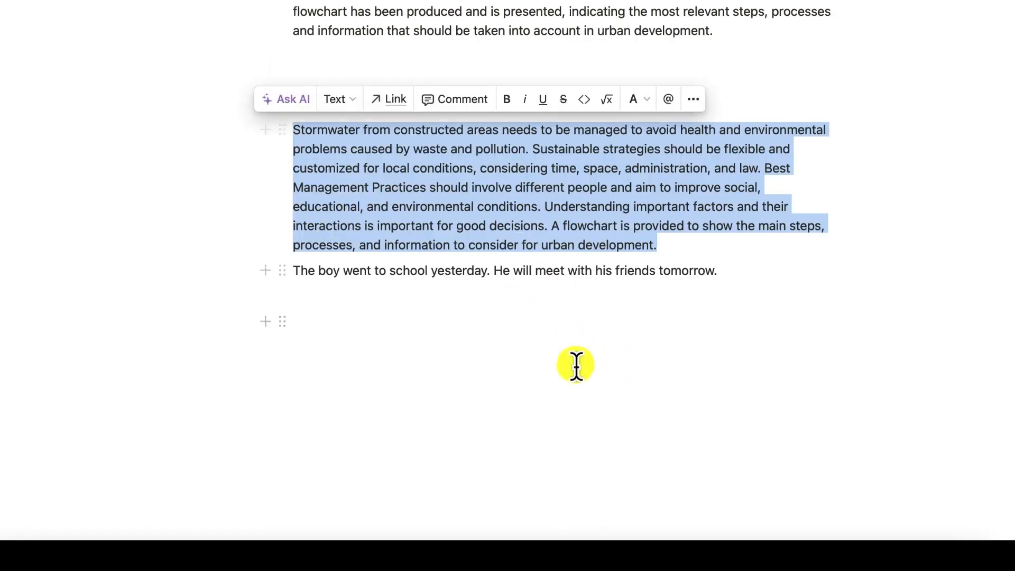
click(462, 328)
Step: Select the three stormwater paragraphs above Explained version and prompt AI to "change the tone to professional"
scroll(665, 129, up, 2)
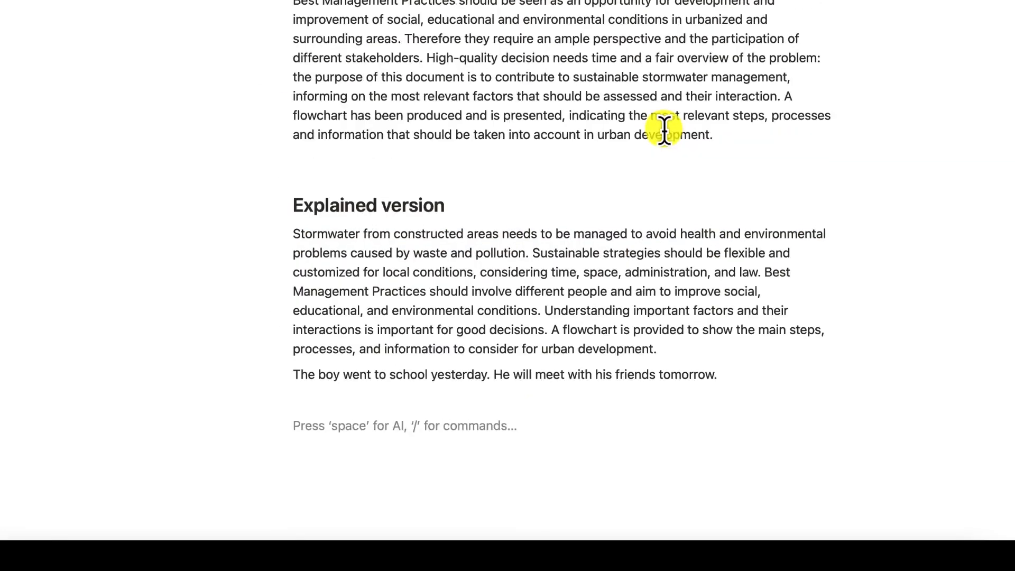
scroll(657, 143, up, 5)
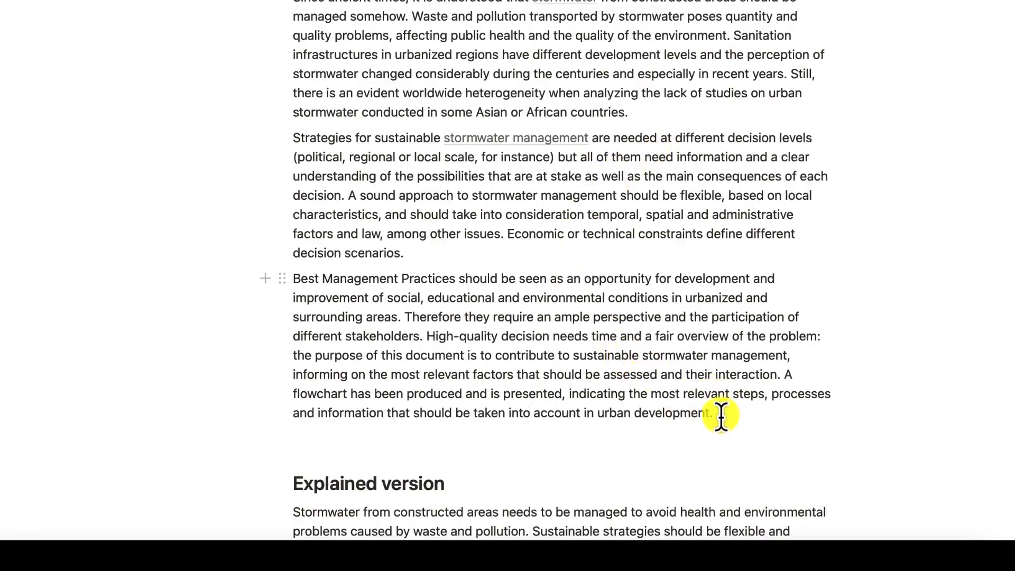
drag(721, 412, 273, 17)
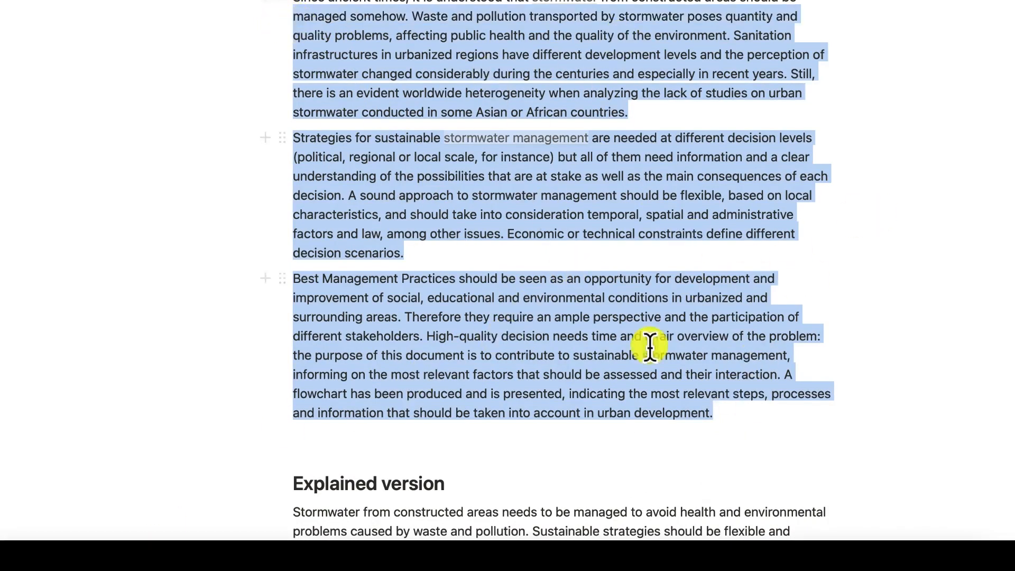
click(642, 316)
drag(737, 415, 317, 1)
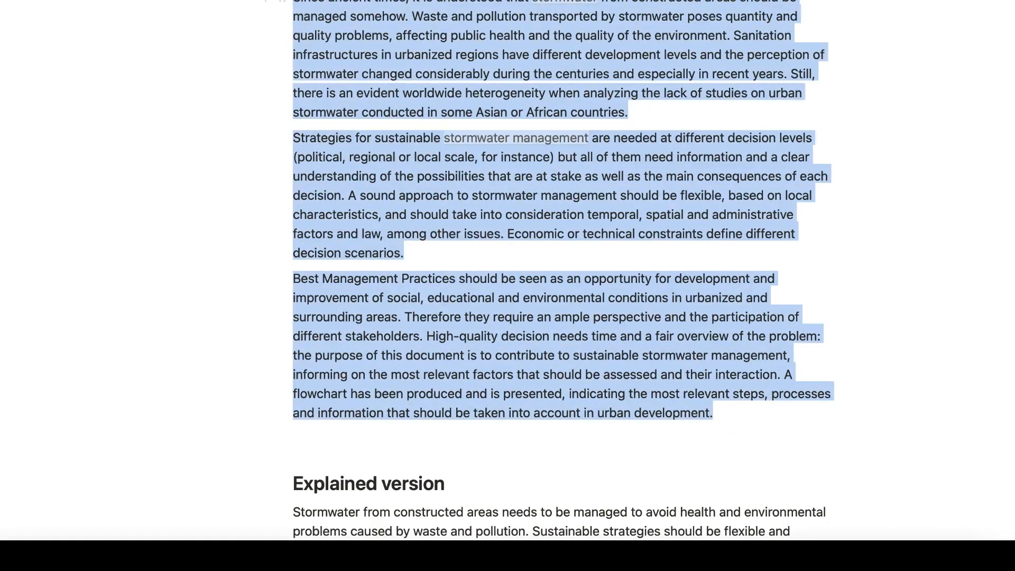
key(super+j)
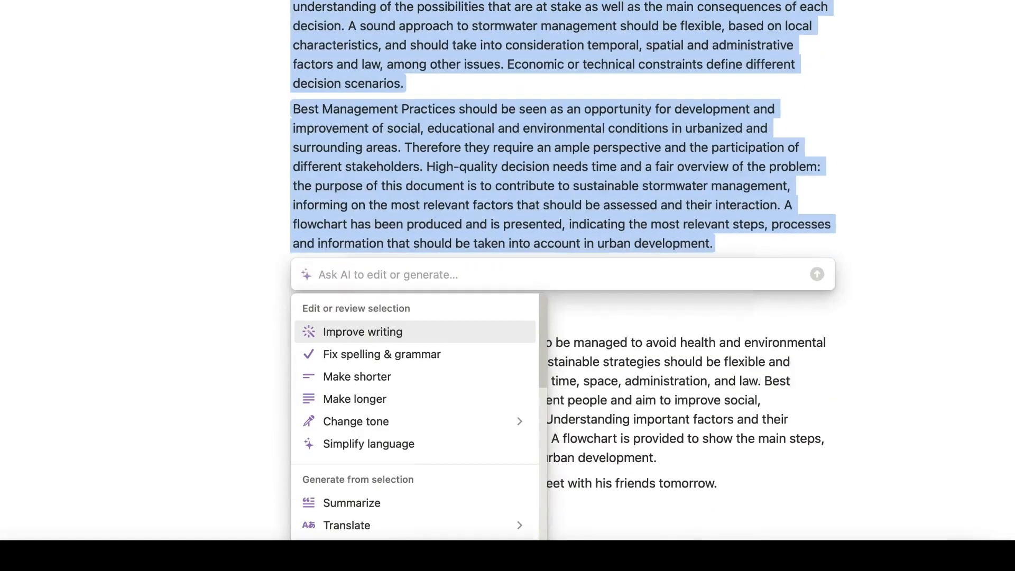
text(change t)
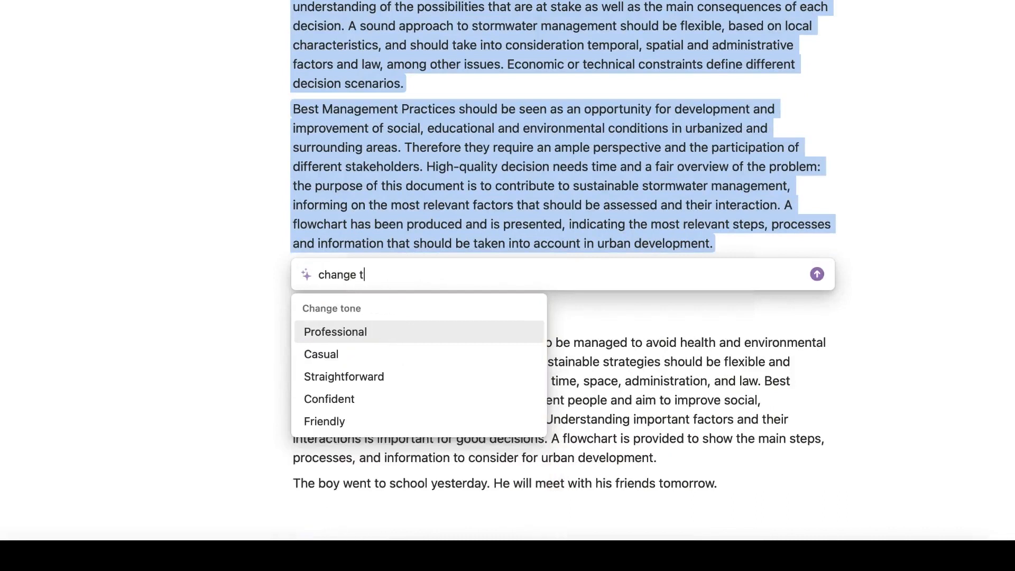
text(he tone to professional)
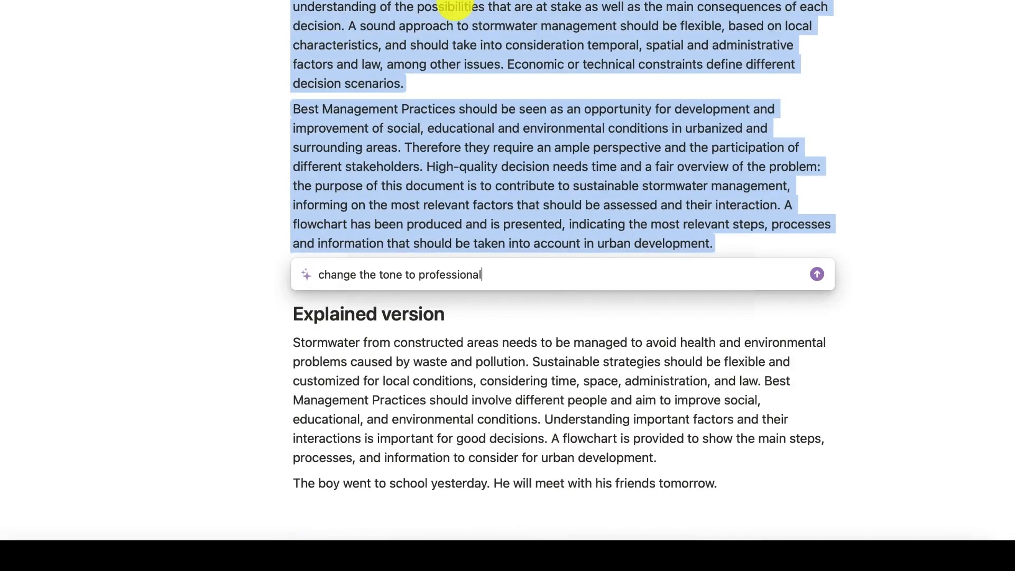
key(Return)
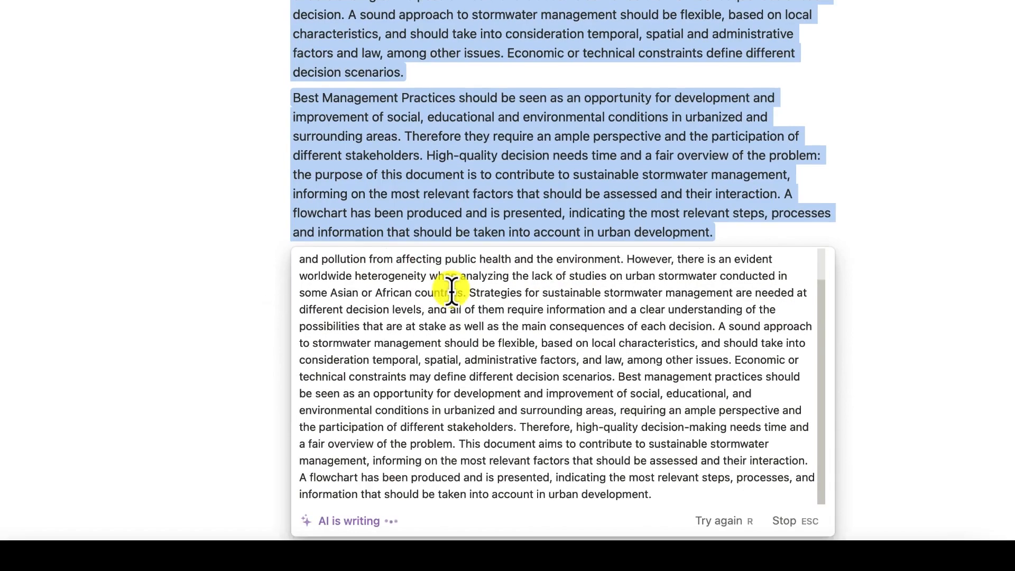
Step: Read through the AI's professional rewrite of the stormwater paragraphs and discard it
scroll(517, 182, up, 10)
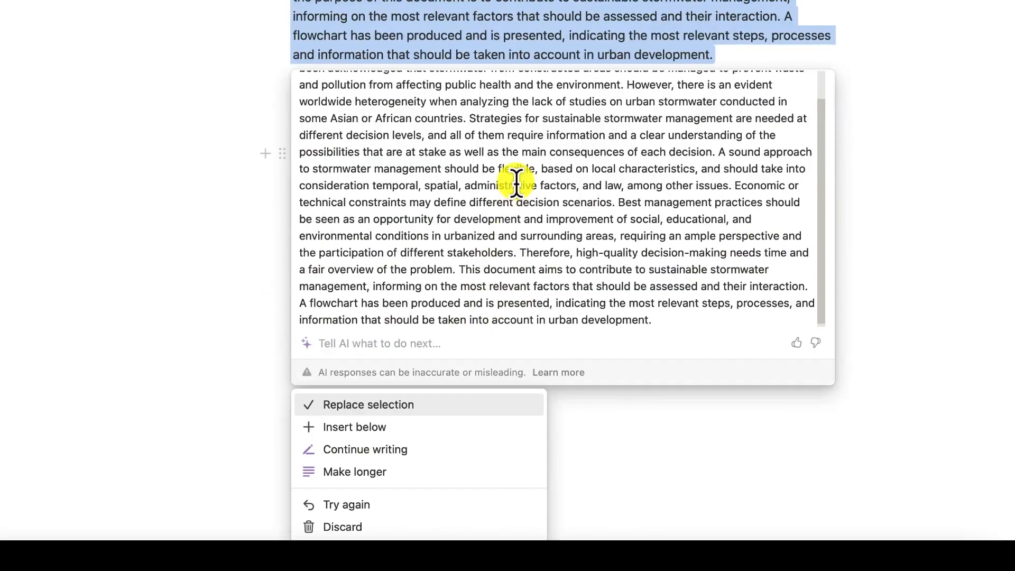
scroll(516, 182, down, 5)
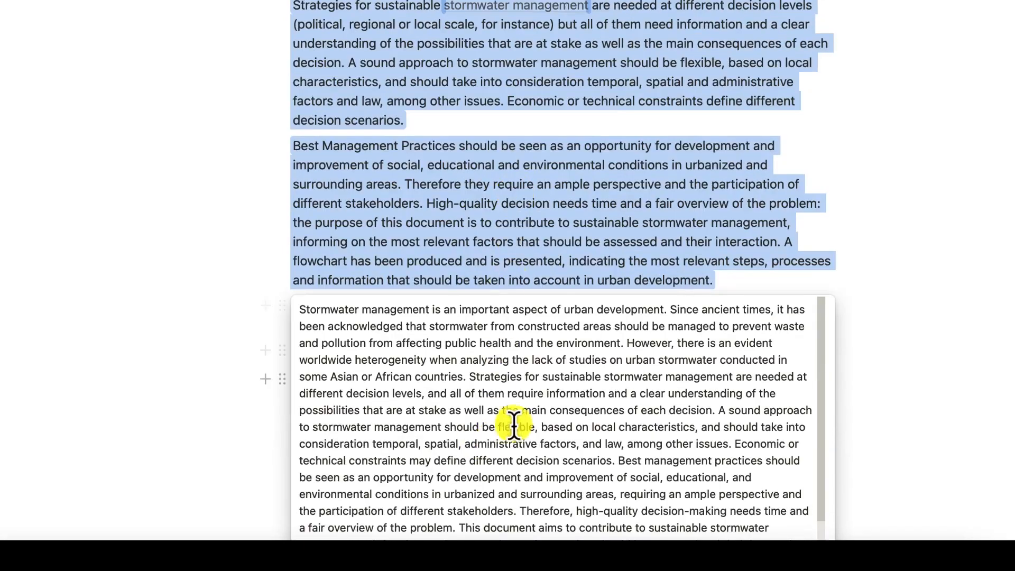
scroll(516, 423, down, 5)
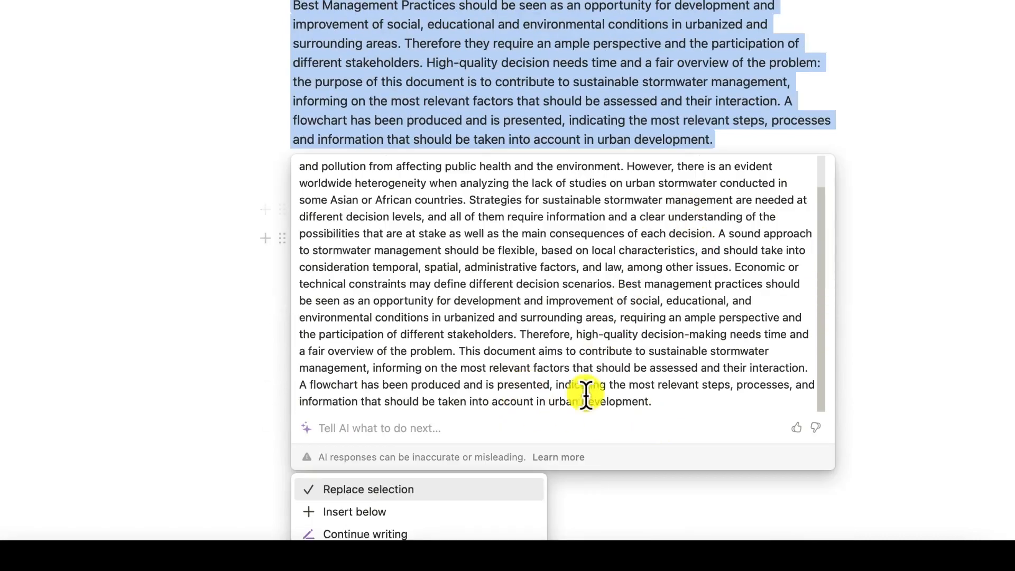
scroll(471, 469, down, 3)
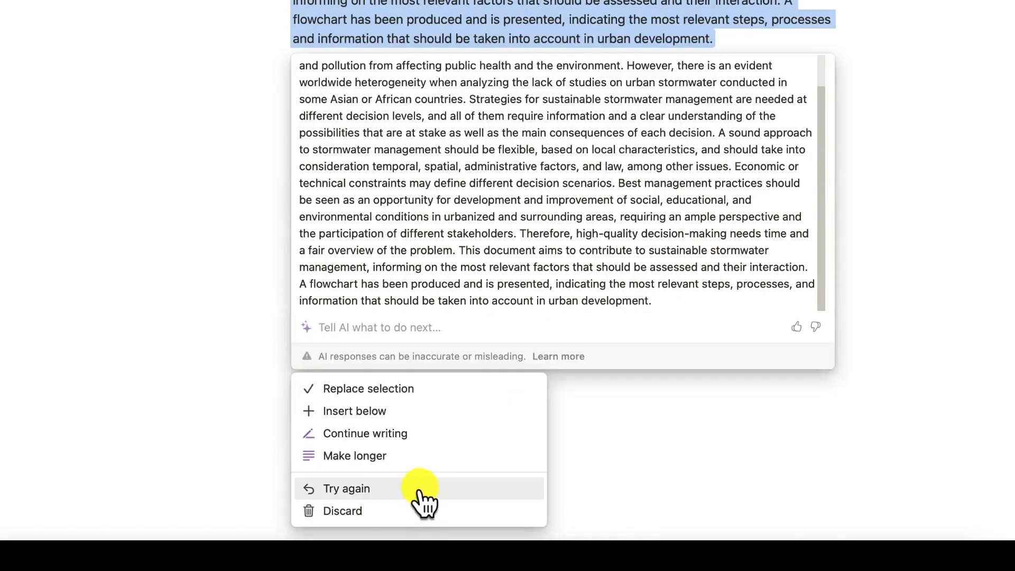
click(406, 510)
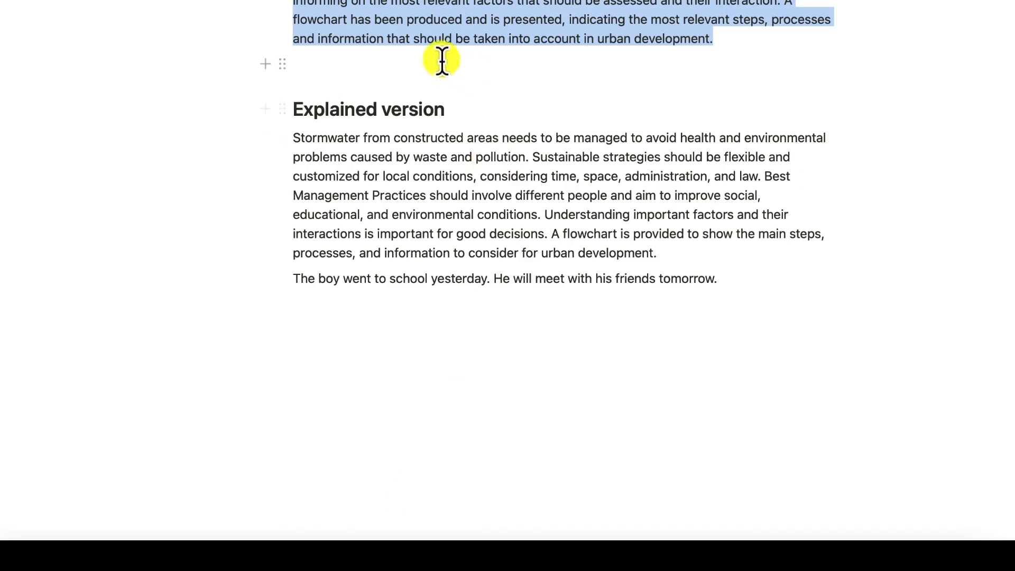
Step: Have AI change the tone of the three selected stormwater paragraphs to Friendly and replace the original with the rewrite
key(super+j)
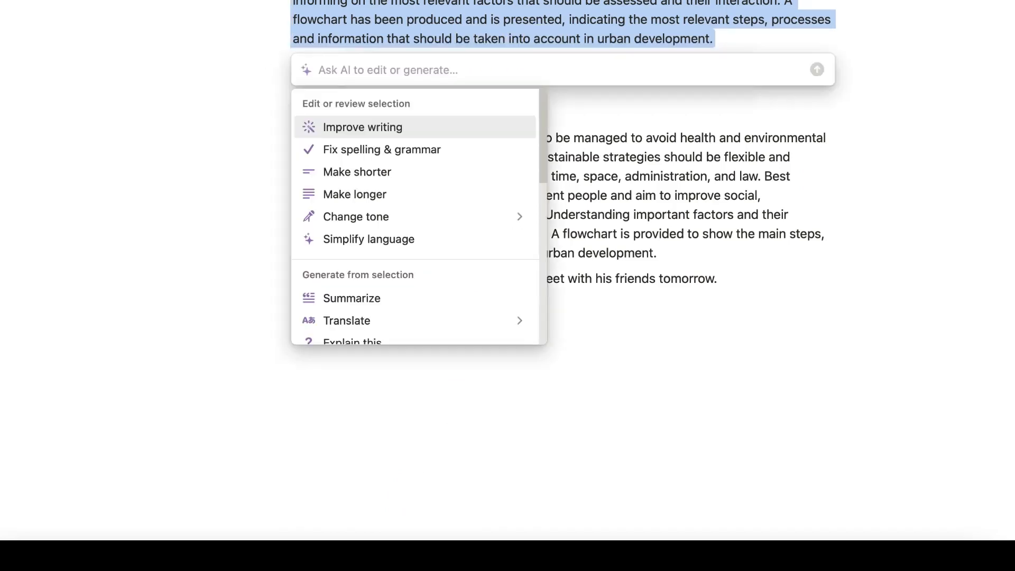
text(change t)
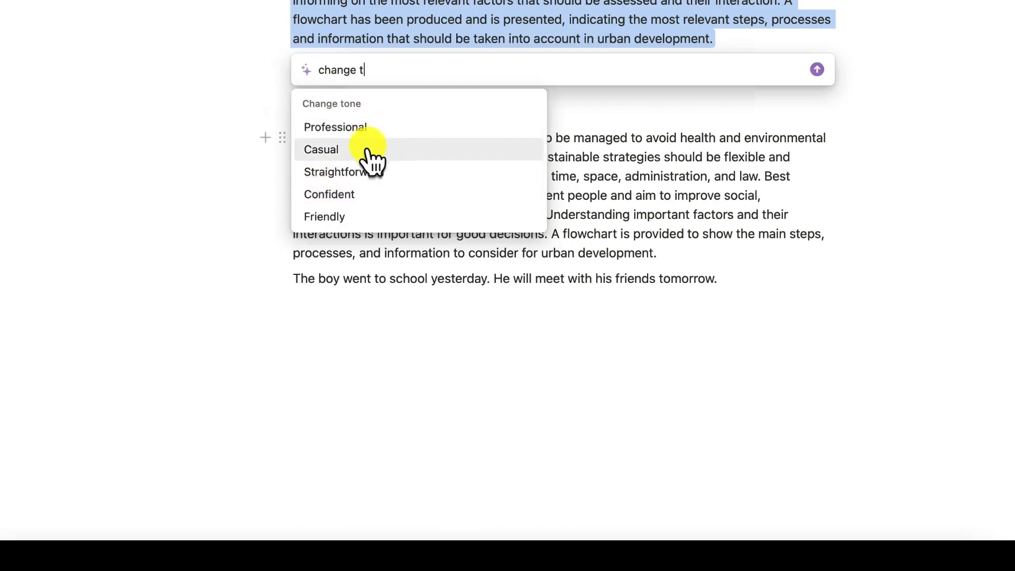
click(370, 218)
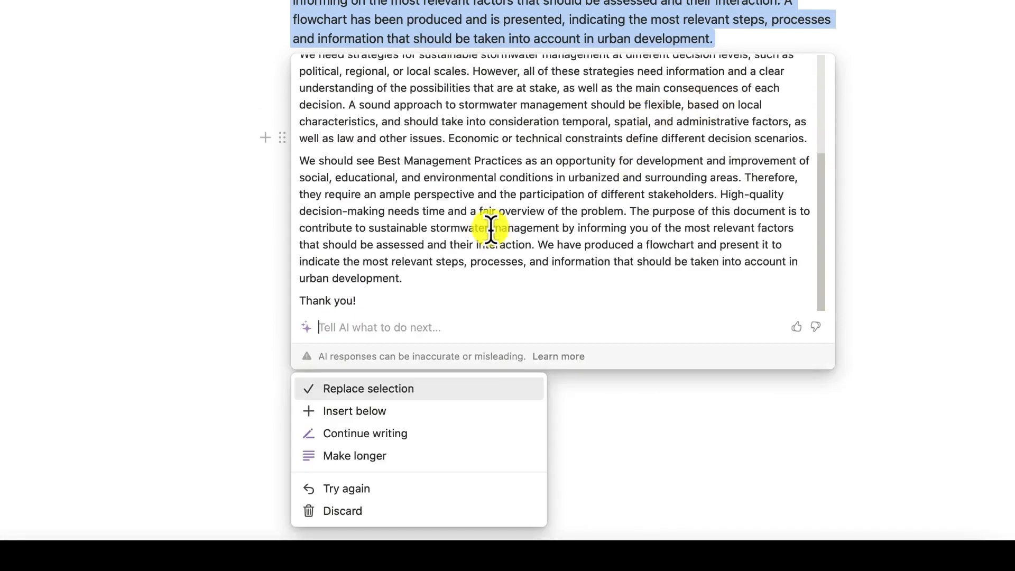
drag(375, 297, 343, 278)
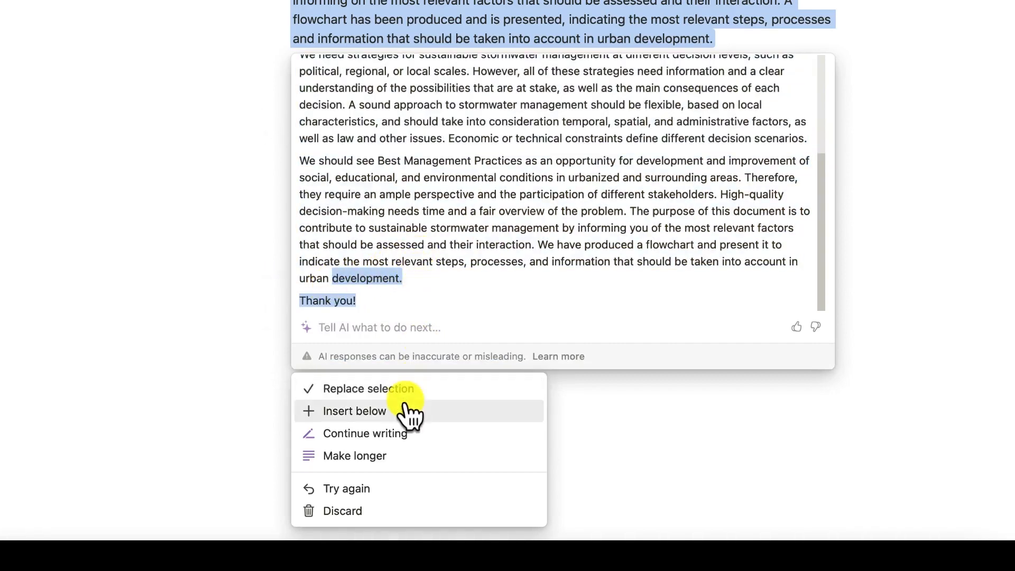
click(399, 390)
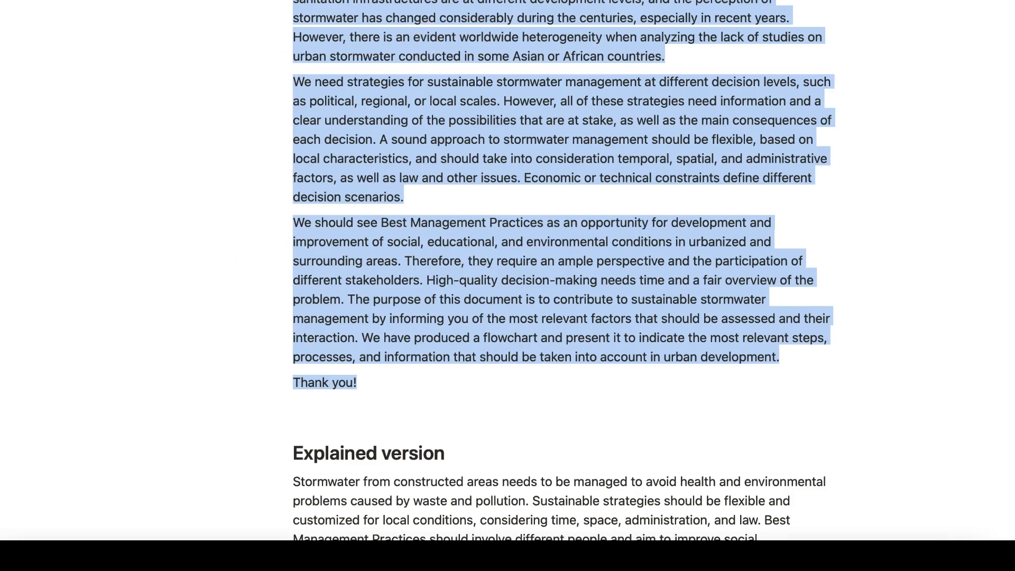
Step: Have AI change the tone of the friendly stormwater text to Casual, compare the rewrite with the original, and discard it
key(super+j)
text(change tone)
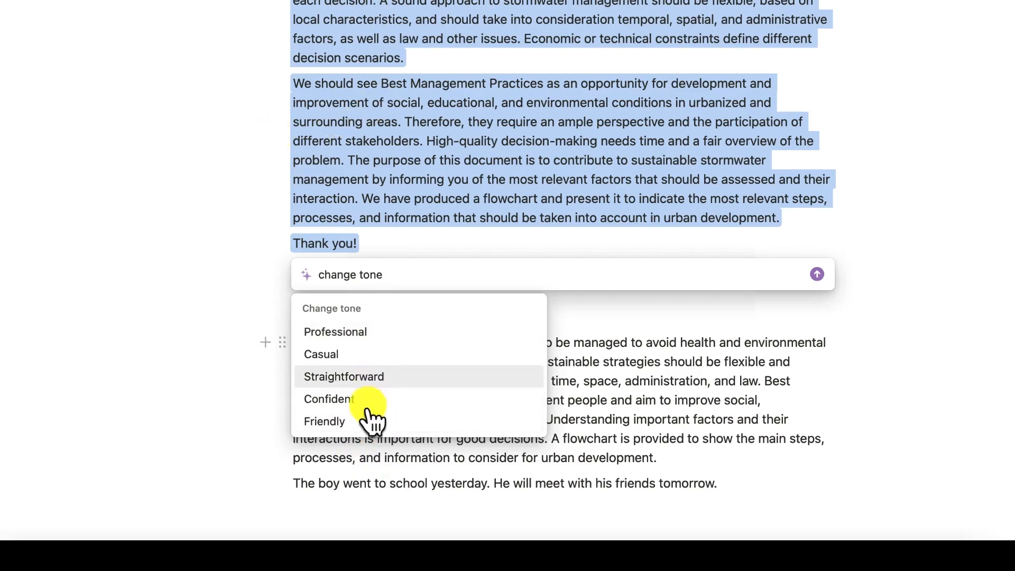
click(349, 356)
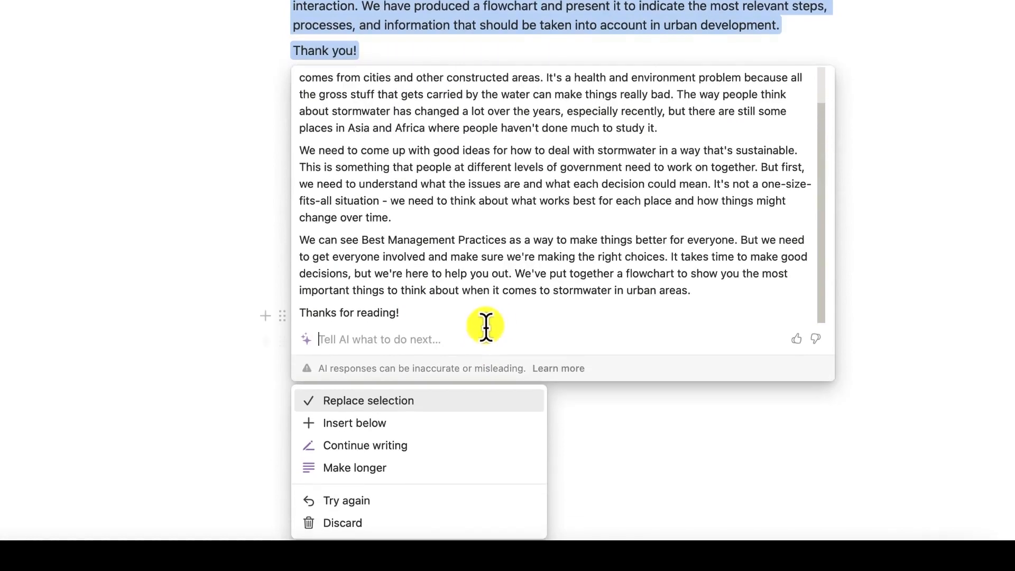
scroll(505, 259, up, 5)
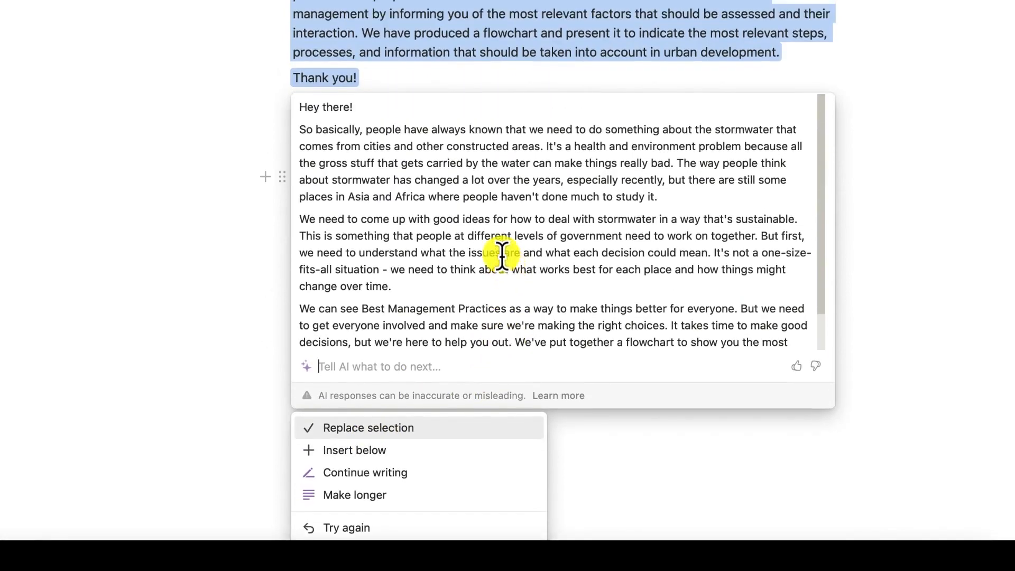
scroll(502, 256, down, 5)
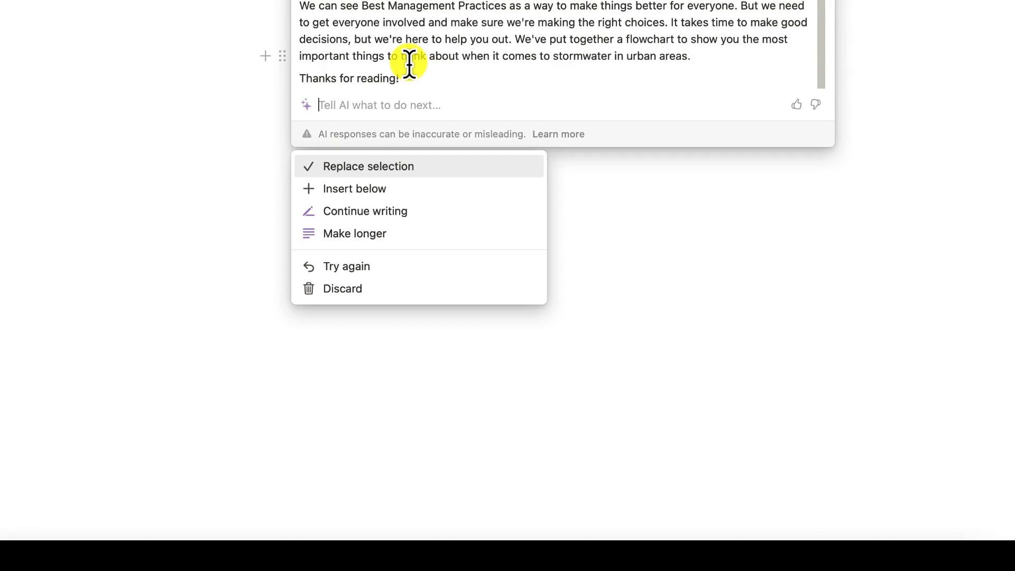
scroll(702, 54, up, 10)
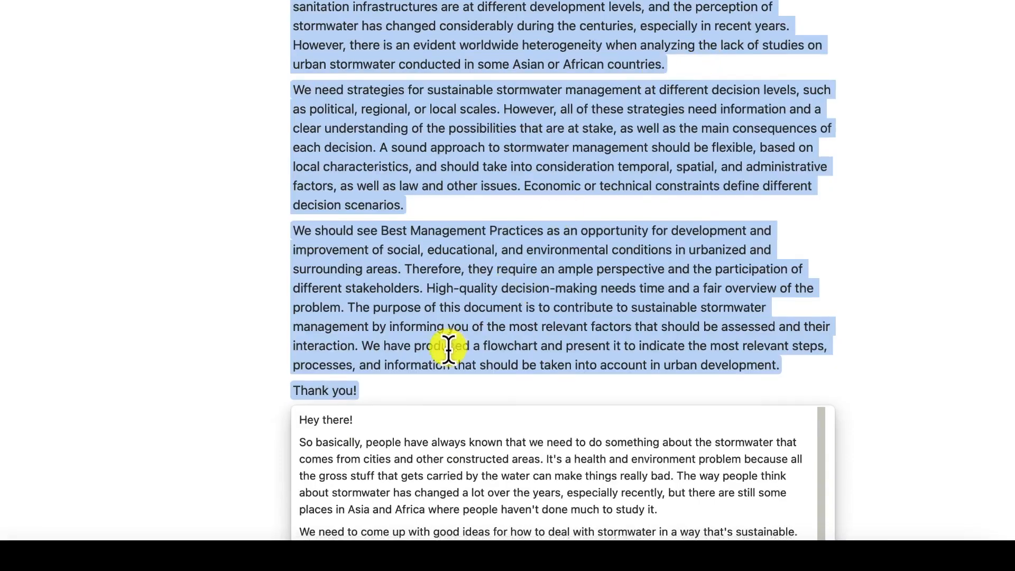
scroll(446, 346, down, 5)
scroll(396, 415, down, 3)
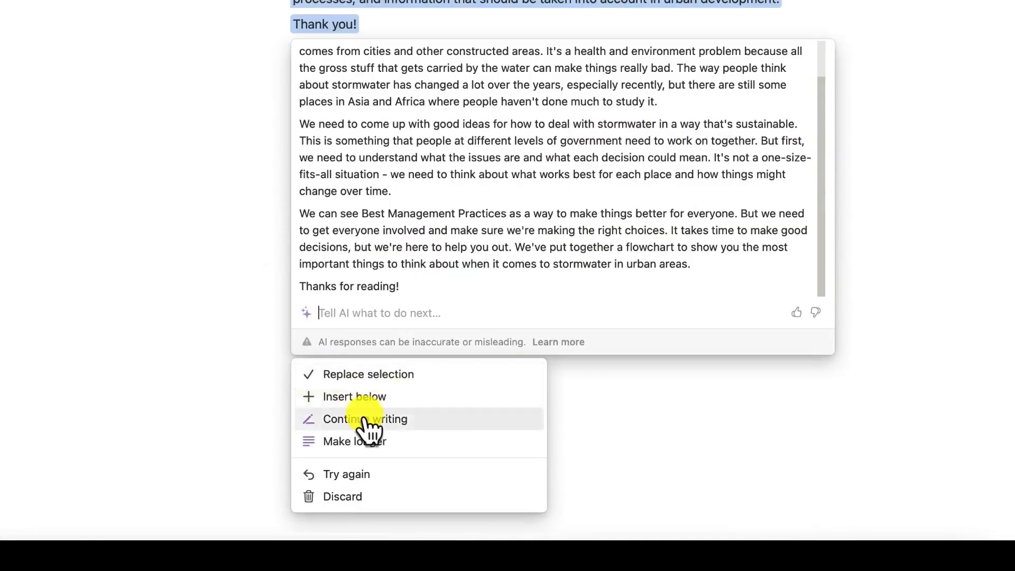
click(348, 508)
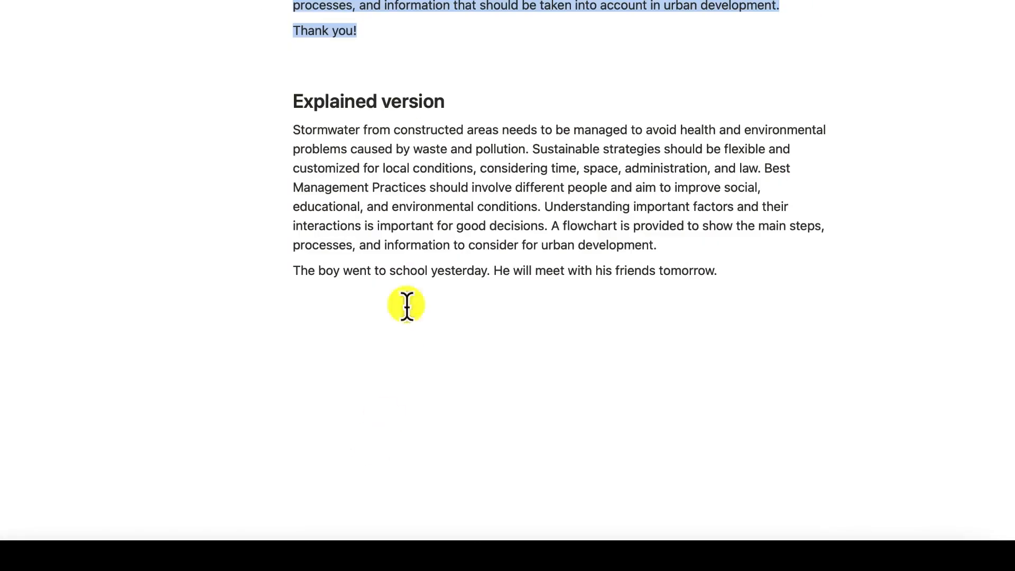
Step: Prompt AI to "turn into" another version of the selected friendly stormwater text and look through the generated draft
scroll(495, 53, up, 10)
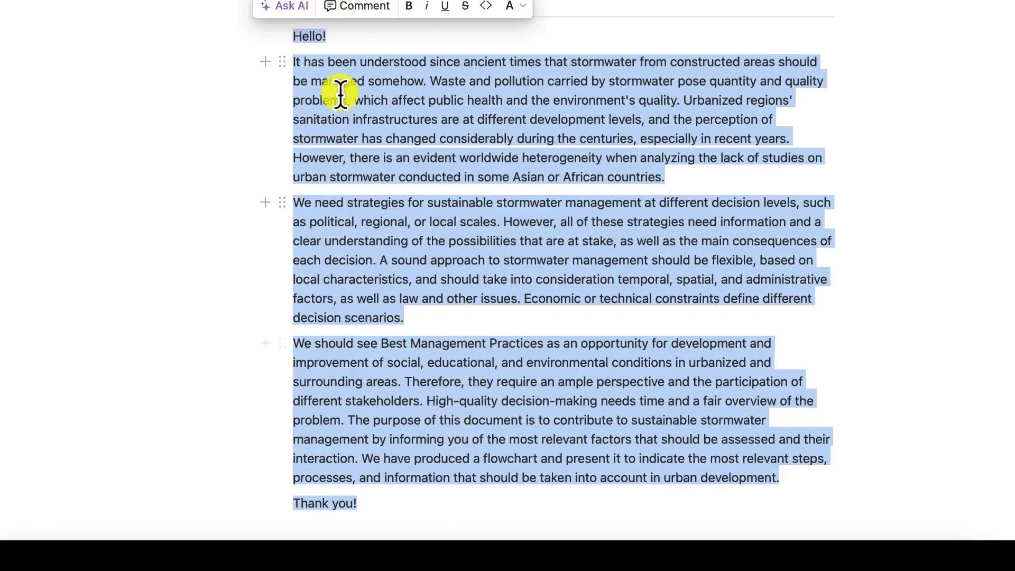
click(290, 6)
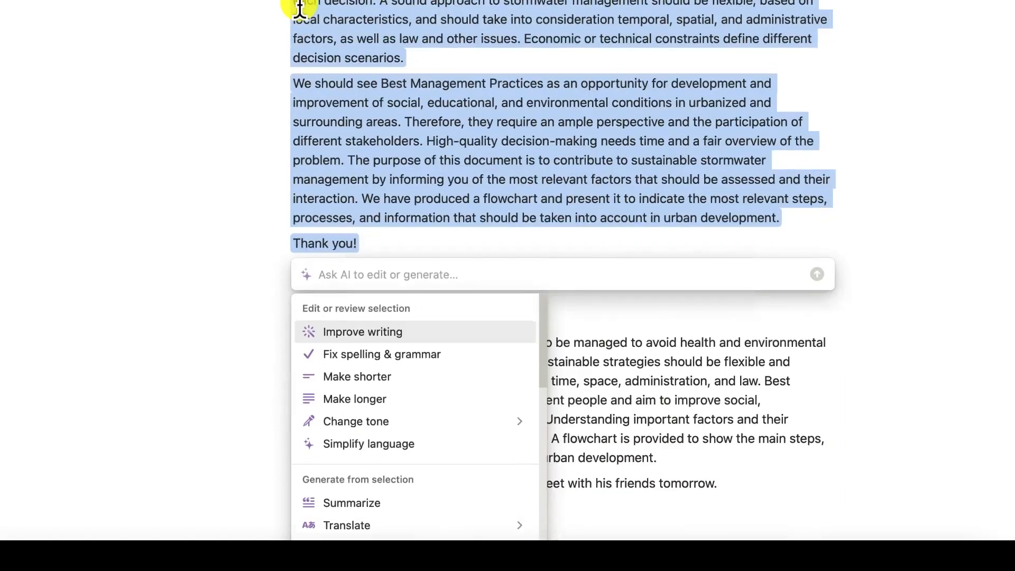
text(turn into)
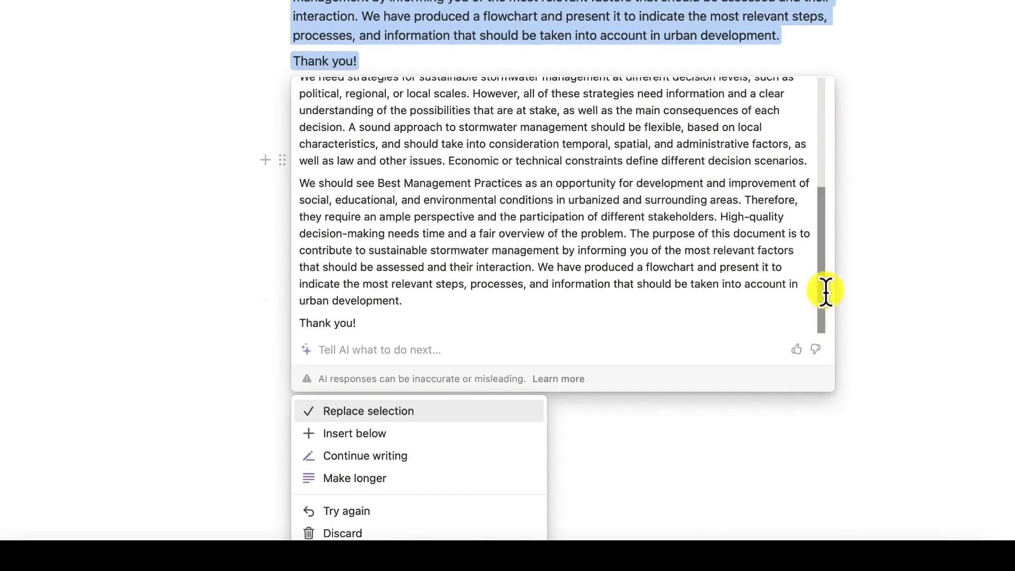
mouse_move(826, 291)
mouse_down()
mouse_move(818, 163)
mouse_move(825, 300)
mouse_up()
drag(825, 247, 829, 132)
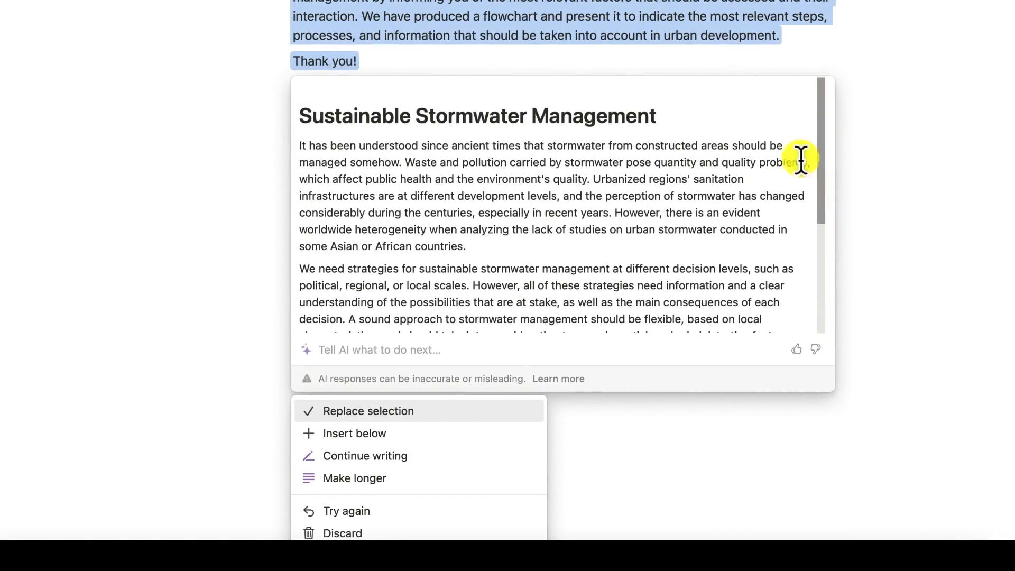
Step: Have AI make the generated Sustainable Stormwater Management draft longer and read through the added sections
click(415, 479)
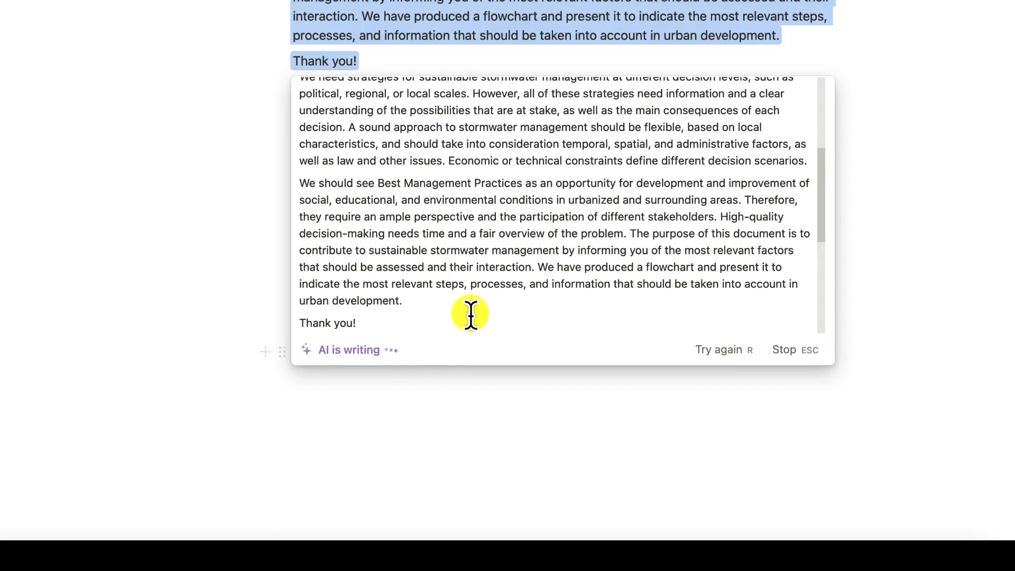
scroll(471, 316, down, 6)
scroll(493, 190, up, 1)
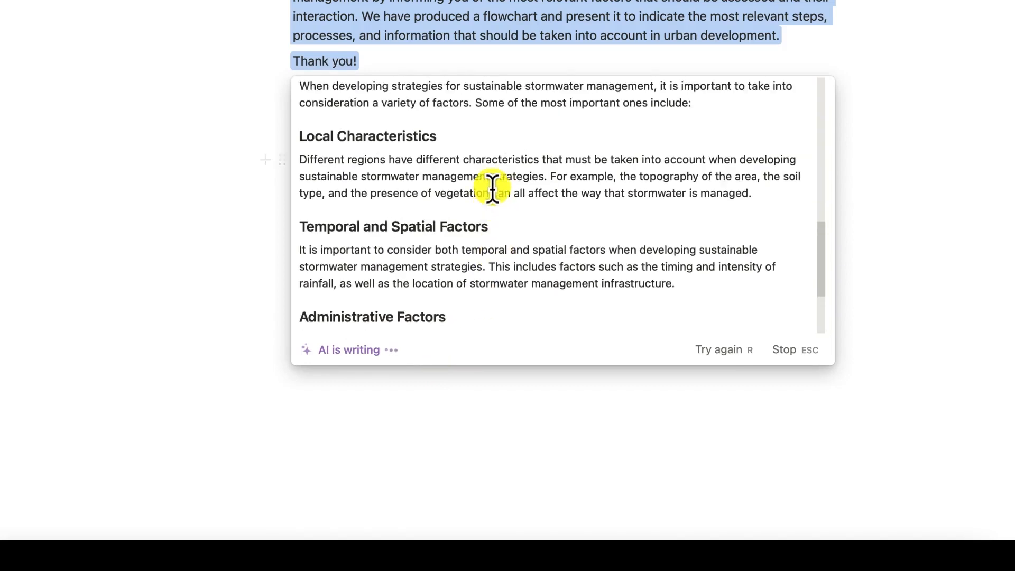
scroll(493, 188, up, 4)
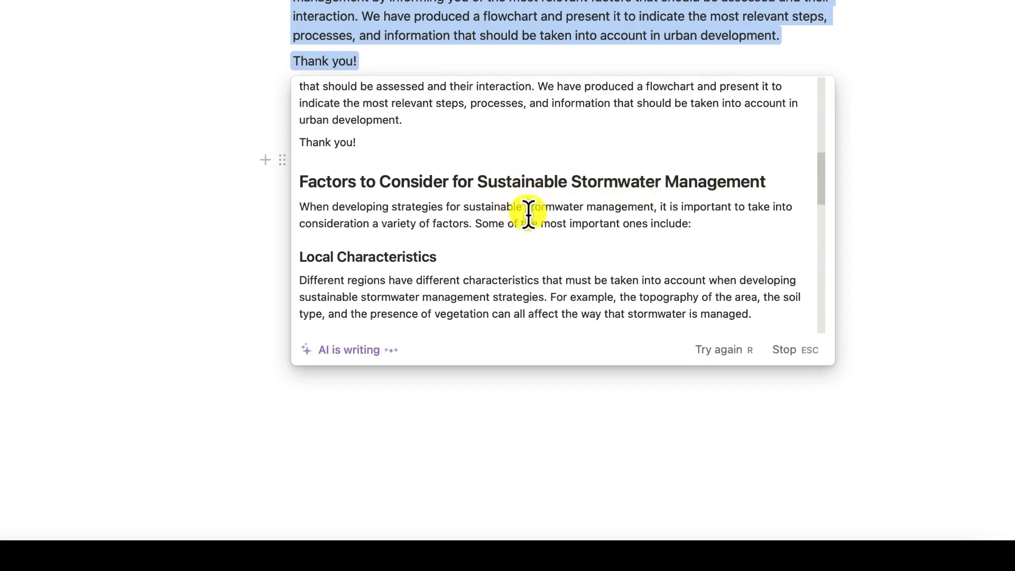
scroll(537, 209, down, 4)
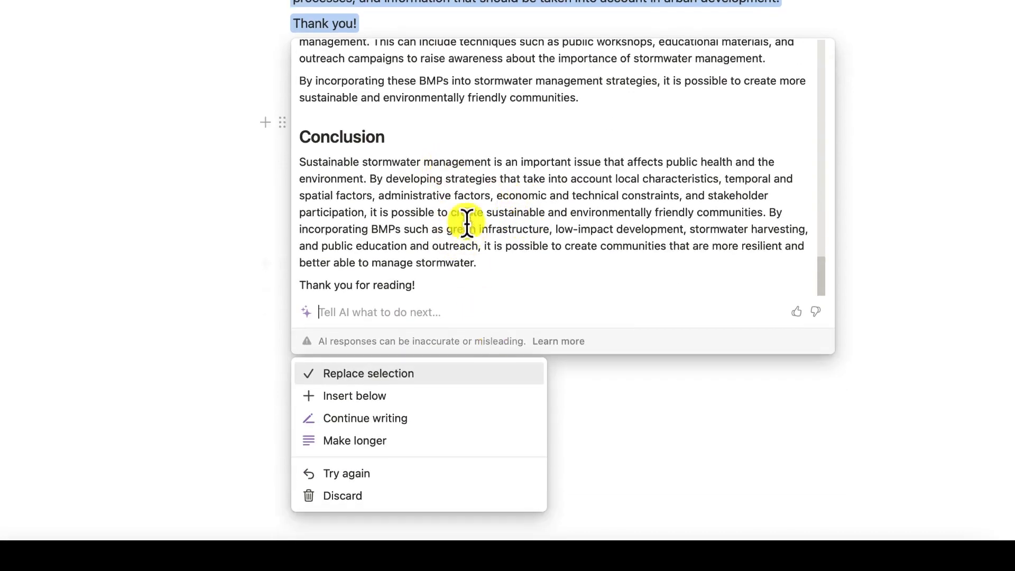
scroll(434, 167, up, 1)
scroll(434, 167, up, 2)
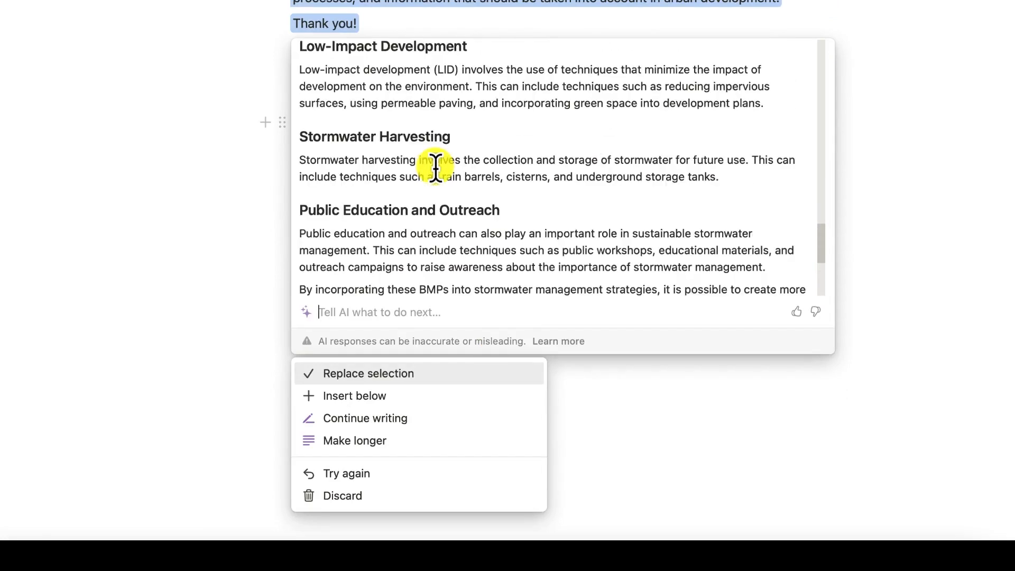
scroll(435, 175, down, 1)
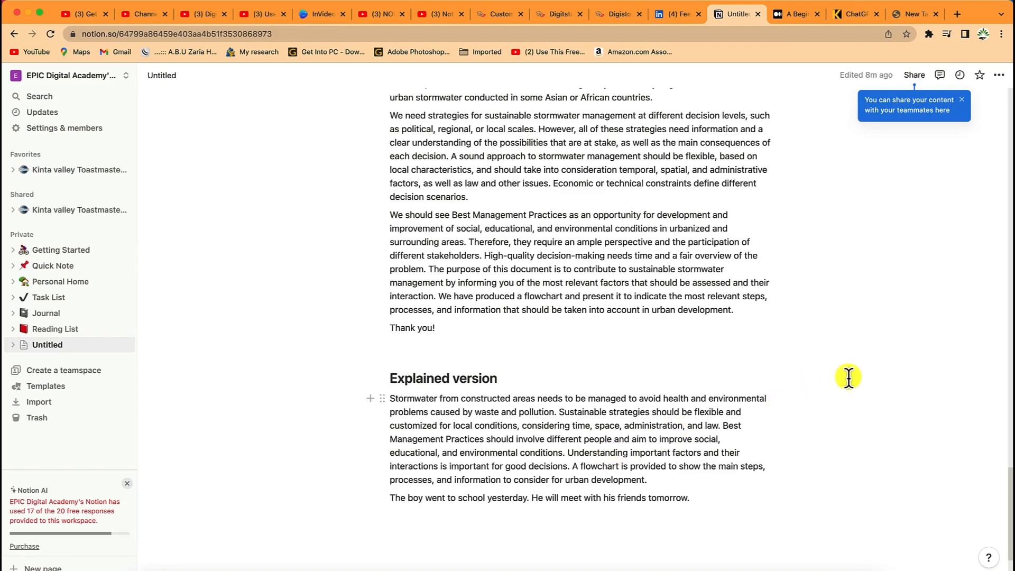
Step: Search Google for "save to notion" in the empty browser tab, open the Save to Notion extension's store page, and add it to Chrome
click(912, 18)
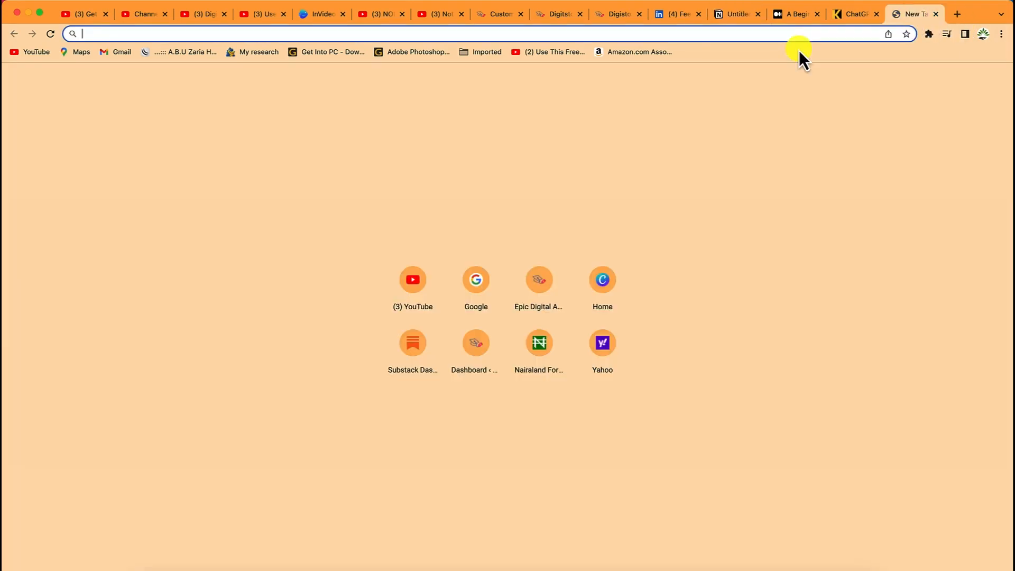
text(go)
key(Return)
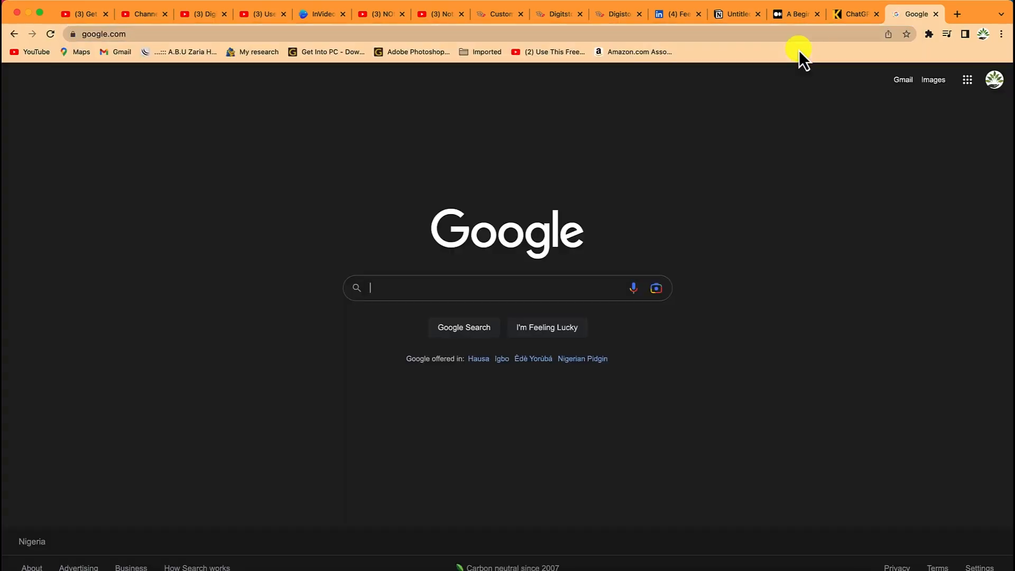
text(save to )
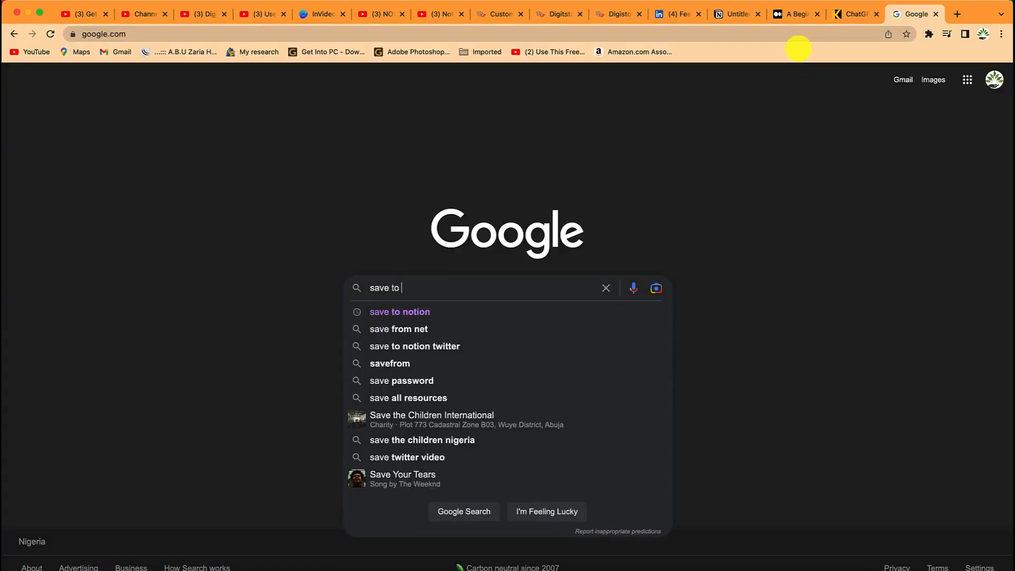
text(notion)
key(Return)
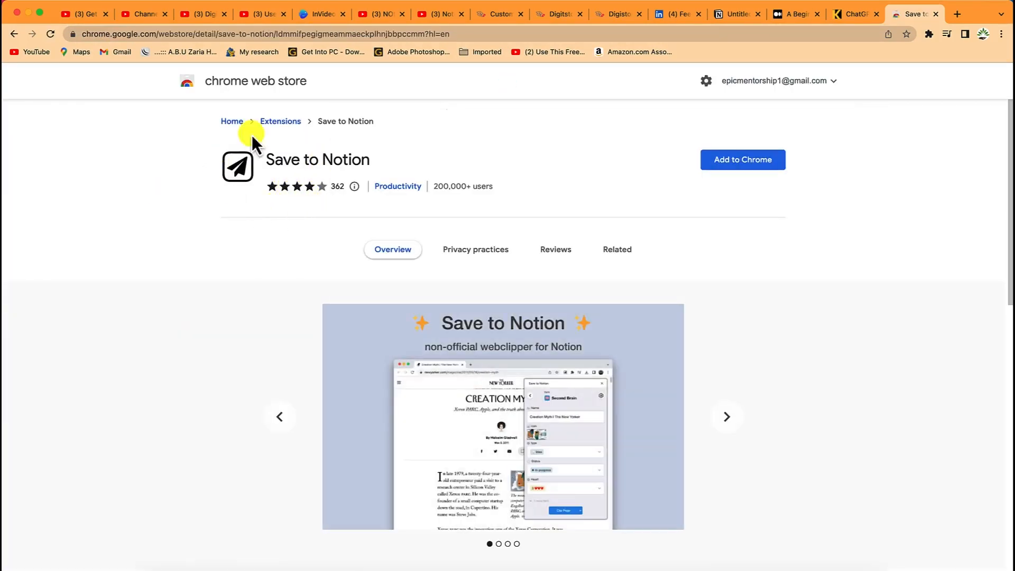
click(749, 161)
click(587, 323)
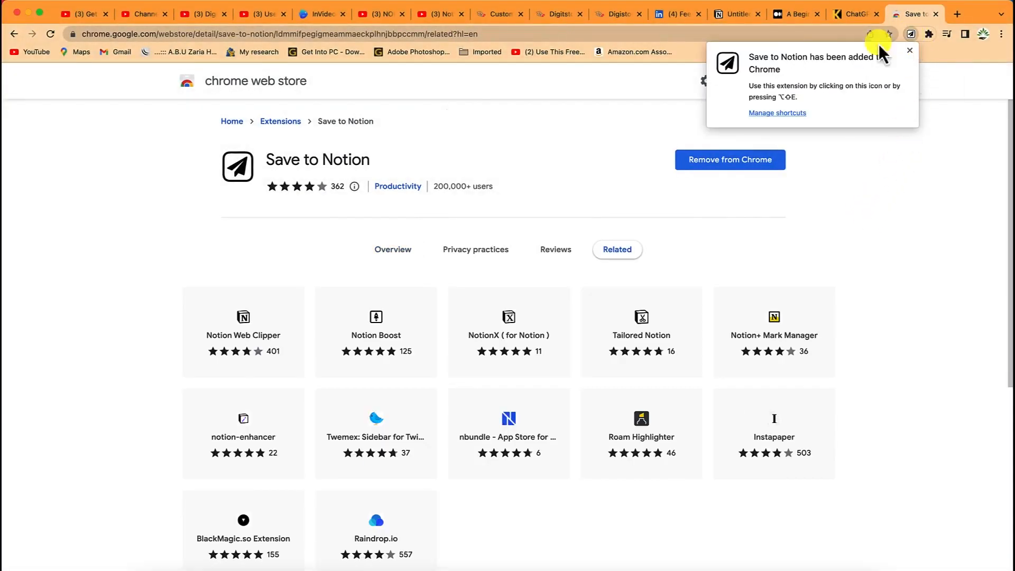
Step: Switch to the Medium article "A Beginner's Guide to ChatGPT" and skim it from start to end and back to its title
click(798, 16)
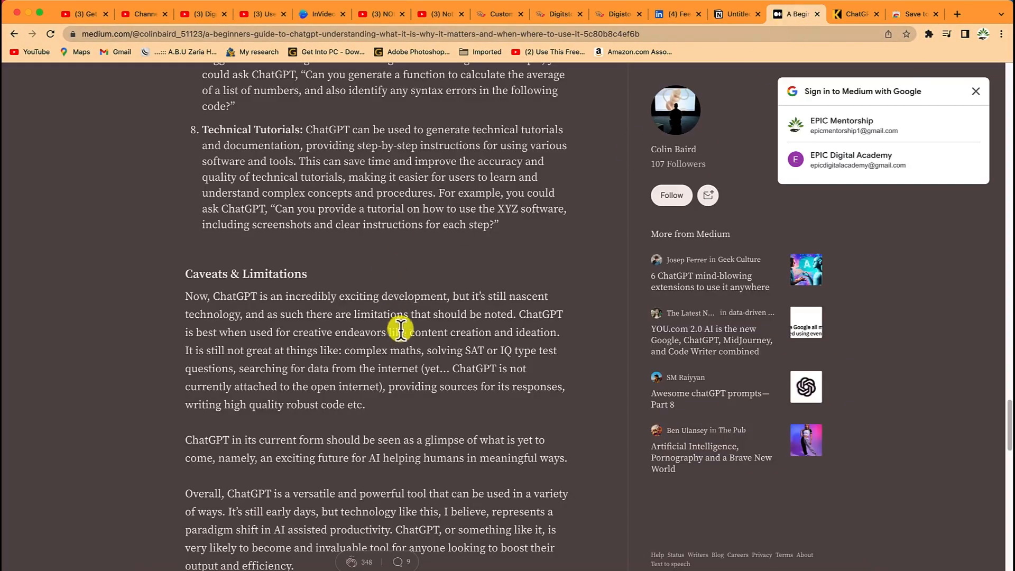
scroll(401, 329, up, 20)
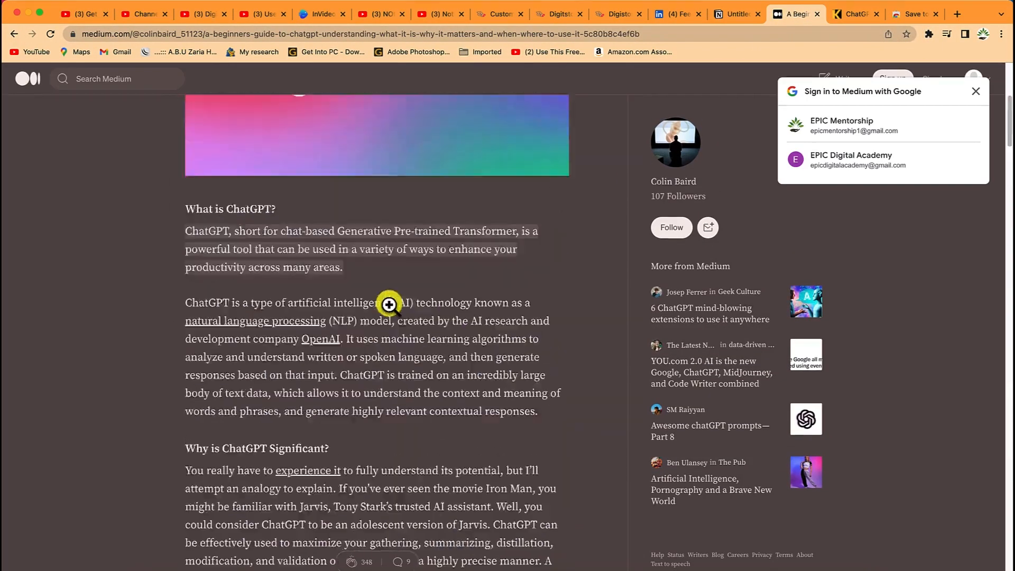
scroll(389, 305, up, 5)
scroll(340, 267, down, 6)
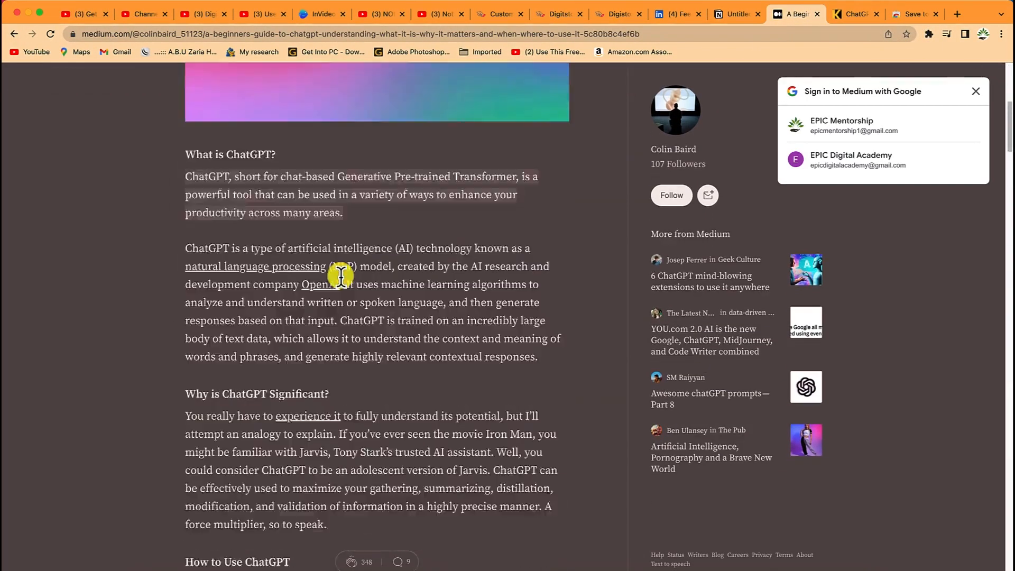
scroll(341, 275, down, 20)
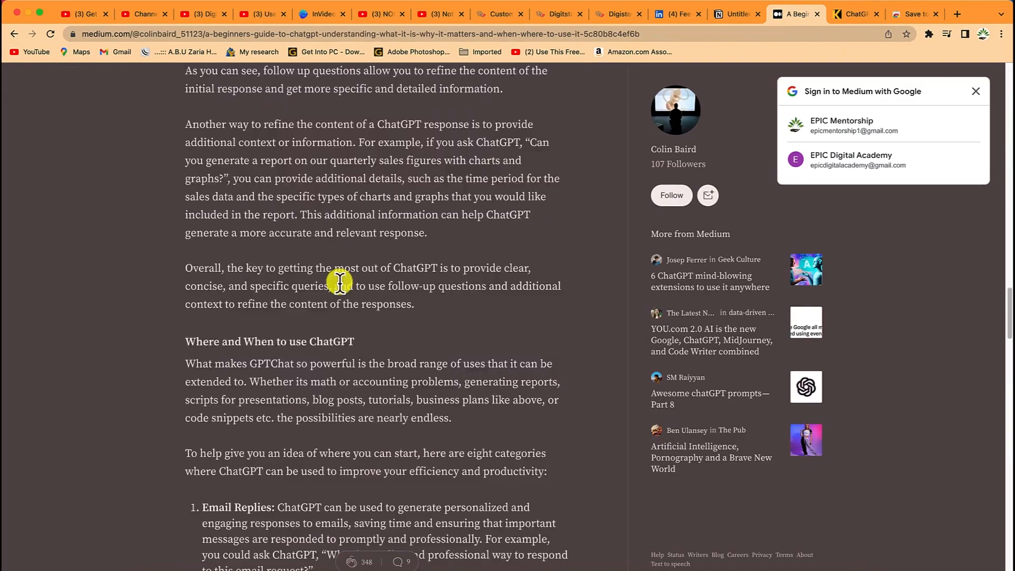
scroll(340, 282, down, 20)
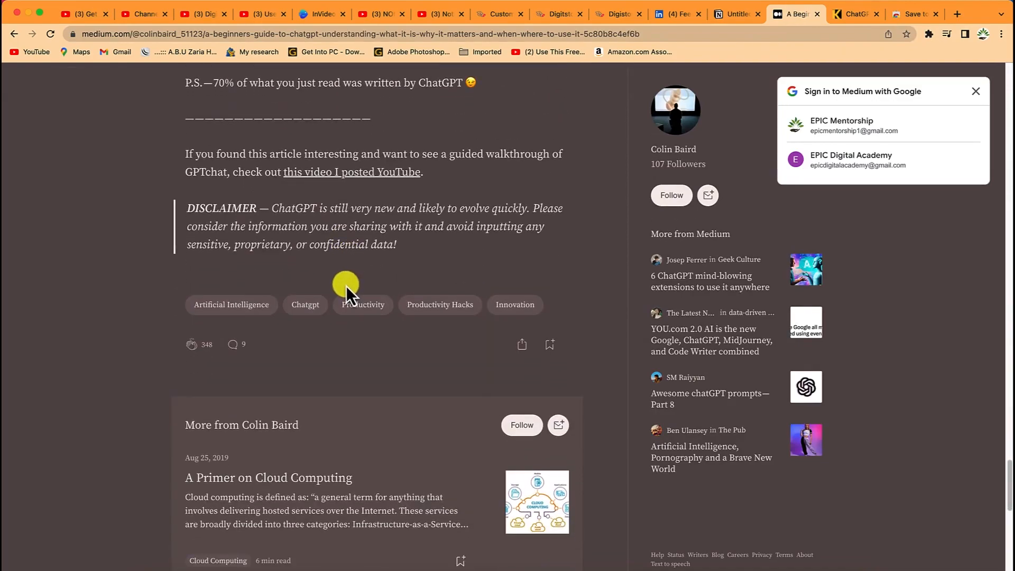
scroll(345, 286, down, 10)
scroll(343, 281, up, 15)
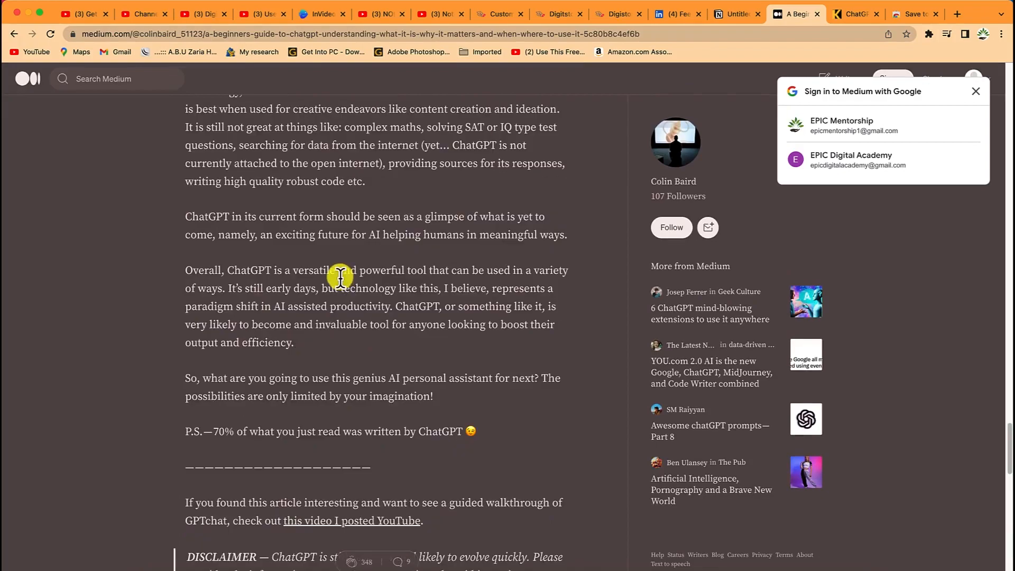
scroll(340, 277, up, 15)
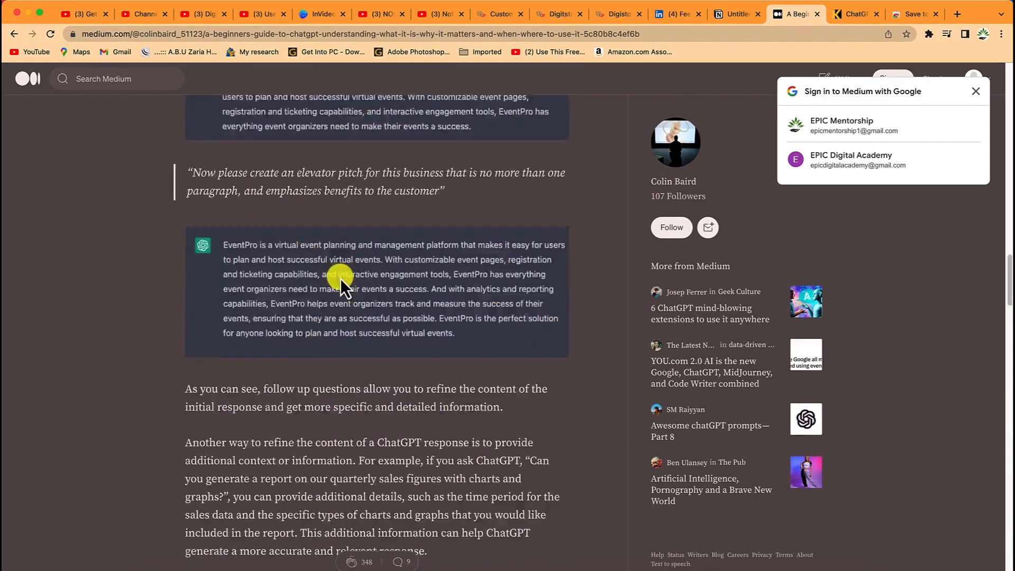
scroll(341, 278, up, 6)
scroll(289, 516, down, 4)
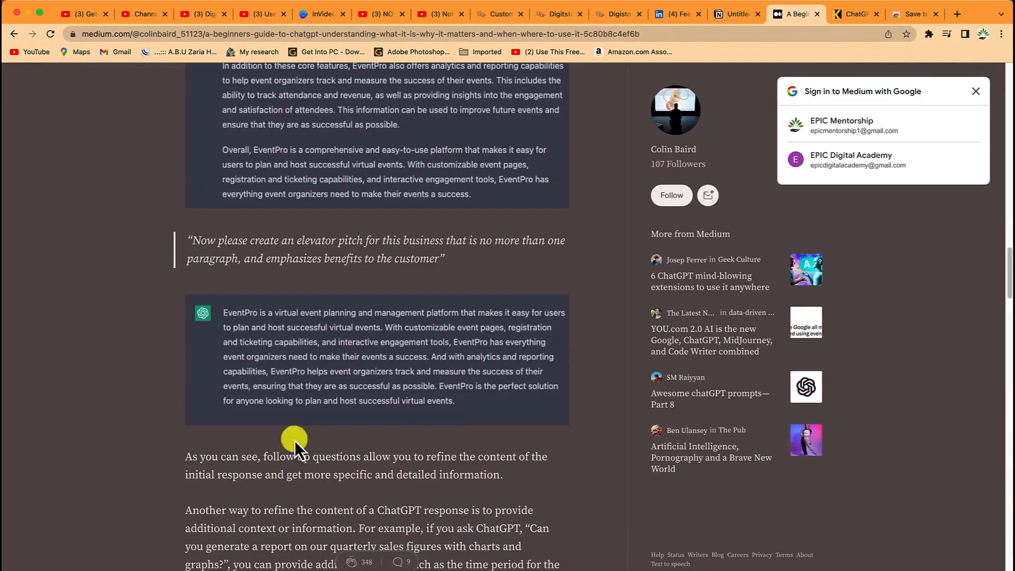
scroll(362, 358, up, 12)
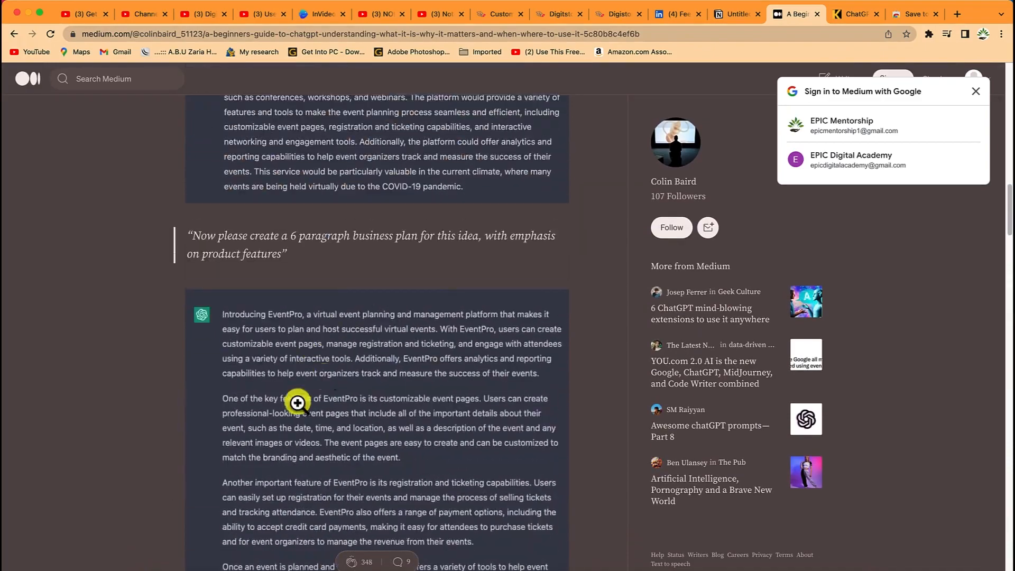
scroll(328, 455, down, 5)
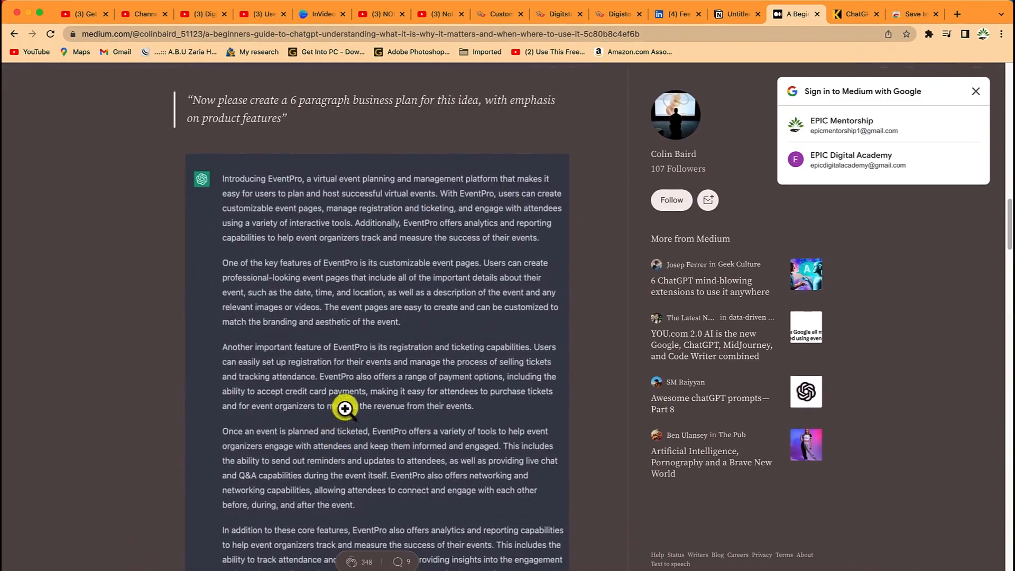
scroll(344, 408, up, 20)
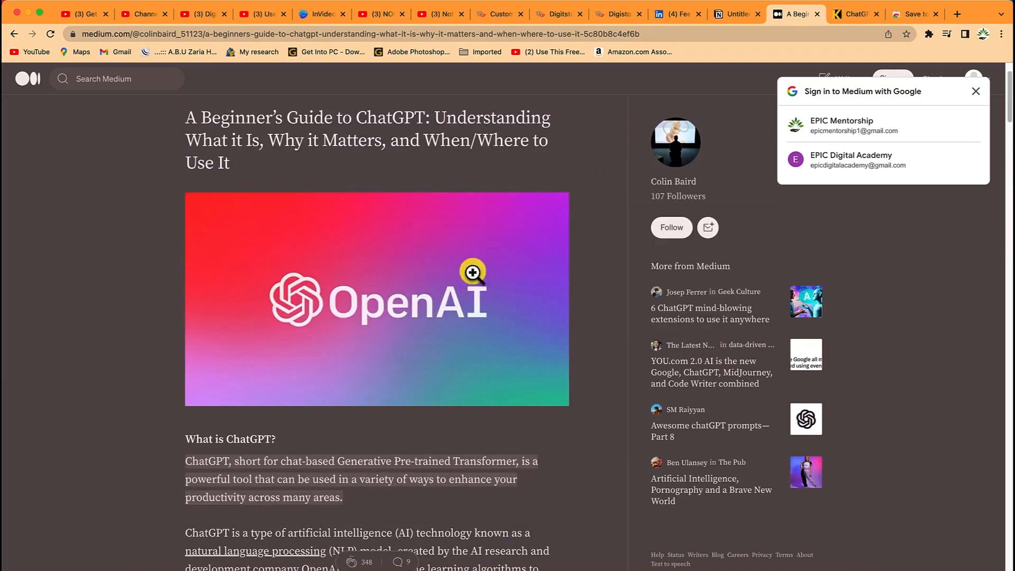
Step: Pin the Save to Notion extension to the browser toolbar
click(930, 40)
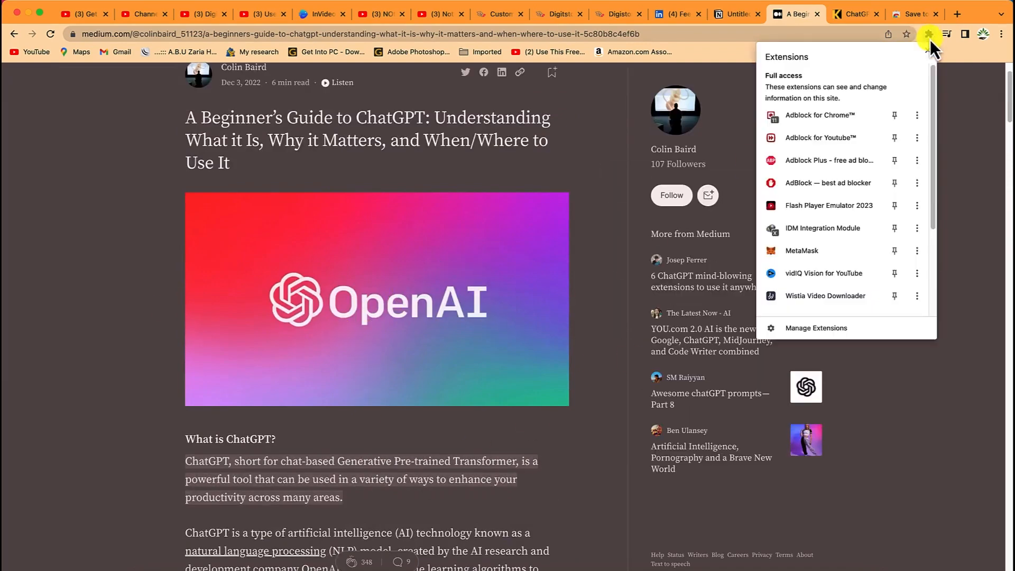
scroll(819, 245, down, 3)
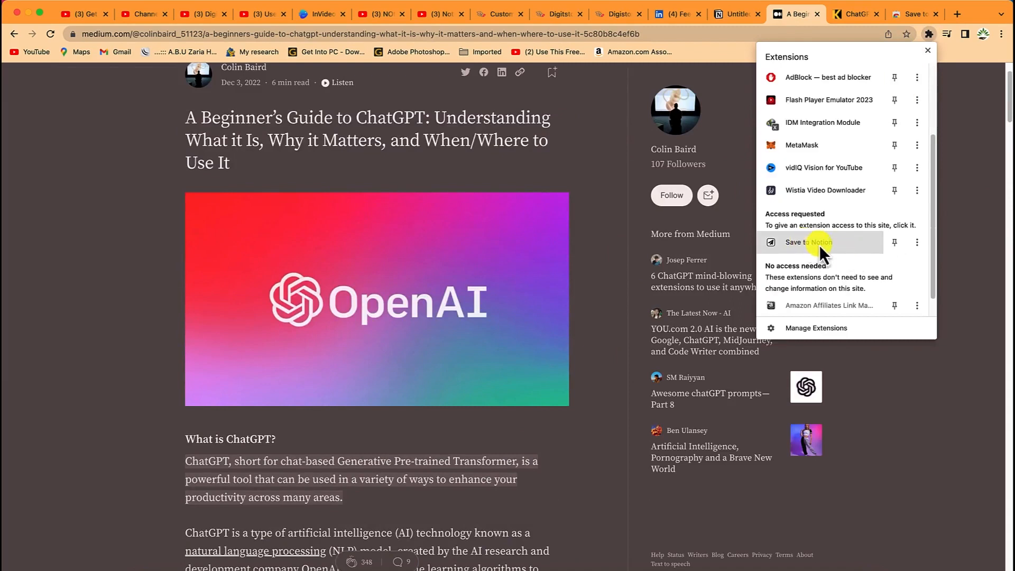
click(893, 243)
click(970, 223)
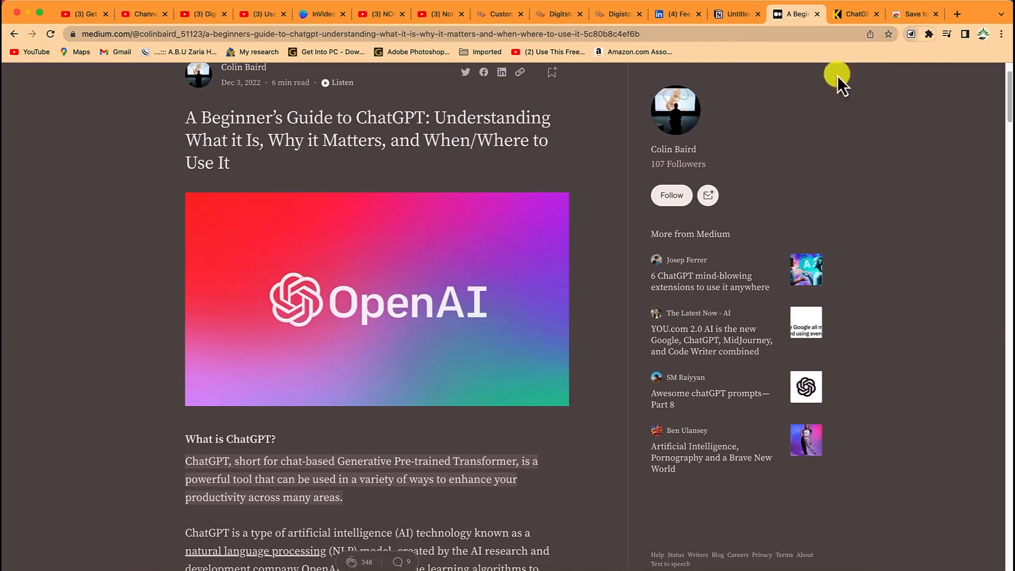
Step: Create a Save to Notion form targeting the Task List database in EPIC Digital Academy's Notion, set its clip format to Extract Content, and save it
scroll(233, 183, down, 15)
scroll(238, 185, down, 15)
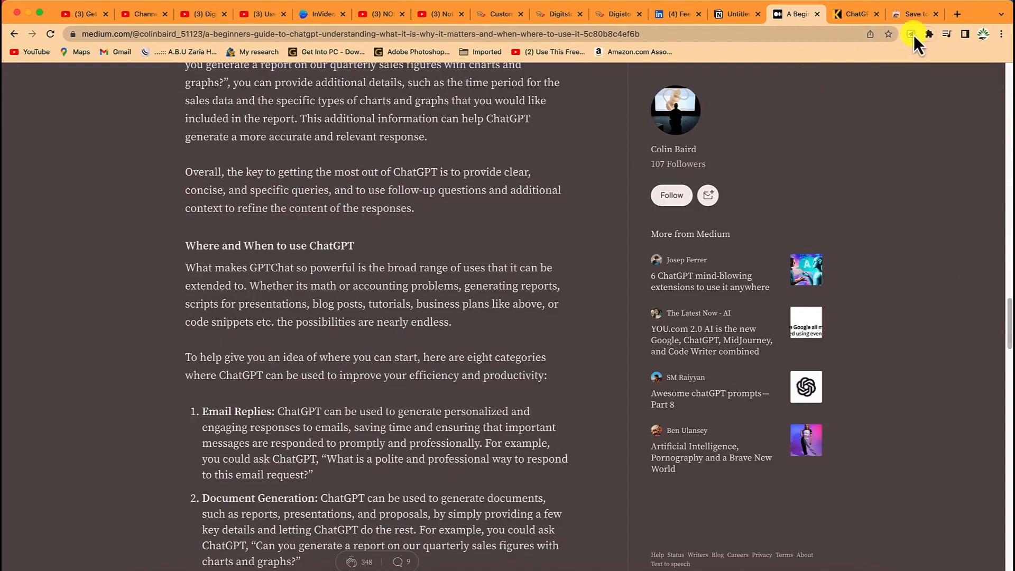
click(912, 35)
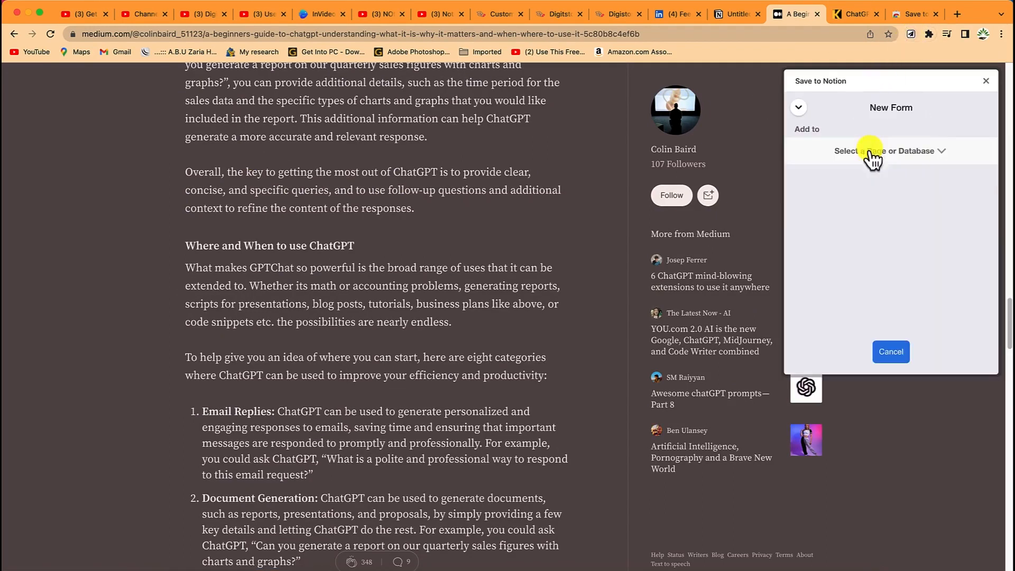
click(864, 212)
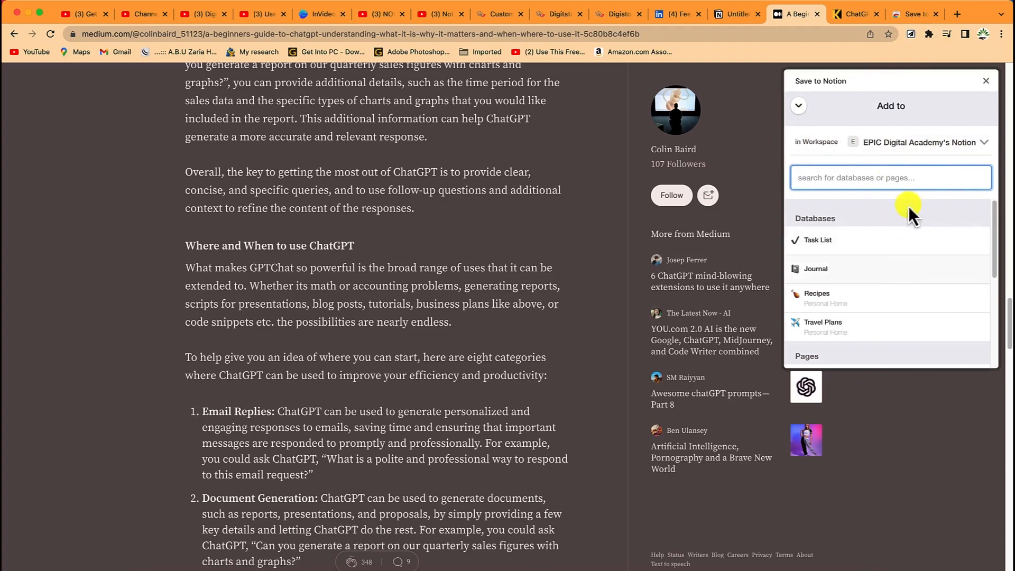
click(888, 151)
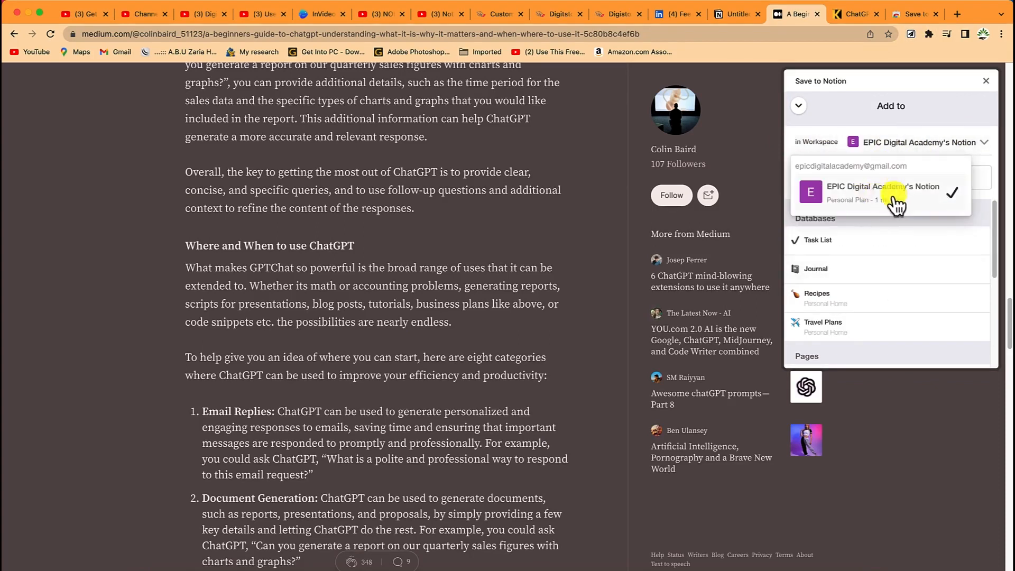
click(888, 241)
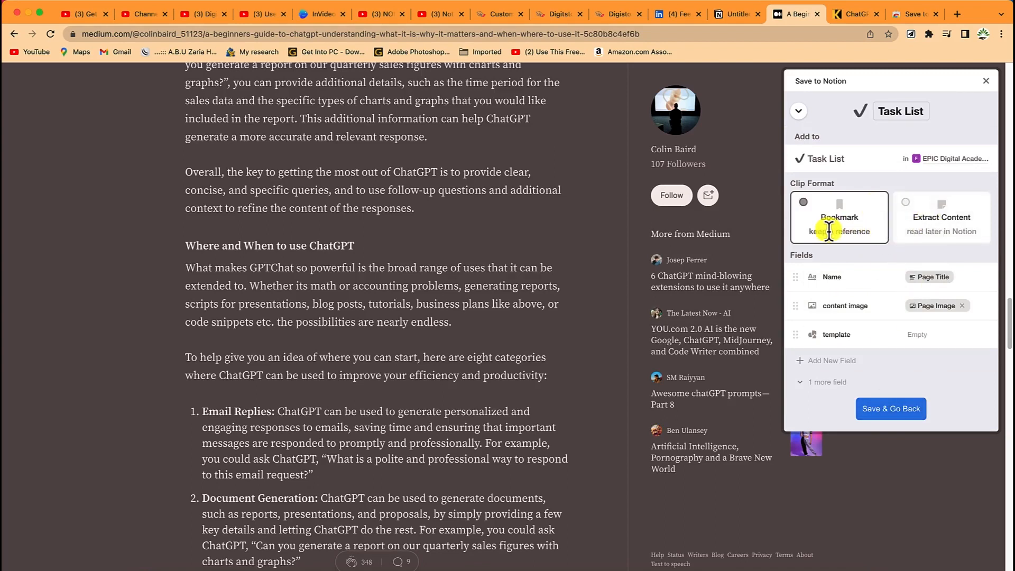
click(926, 229)
click(890, 409)
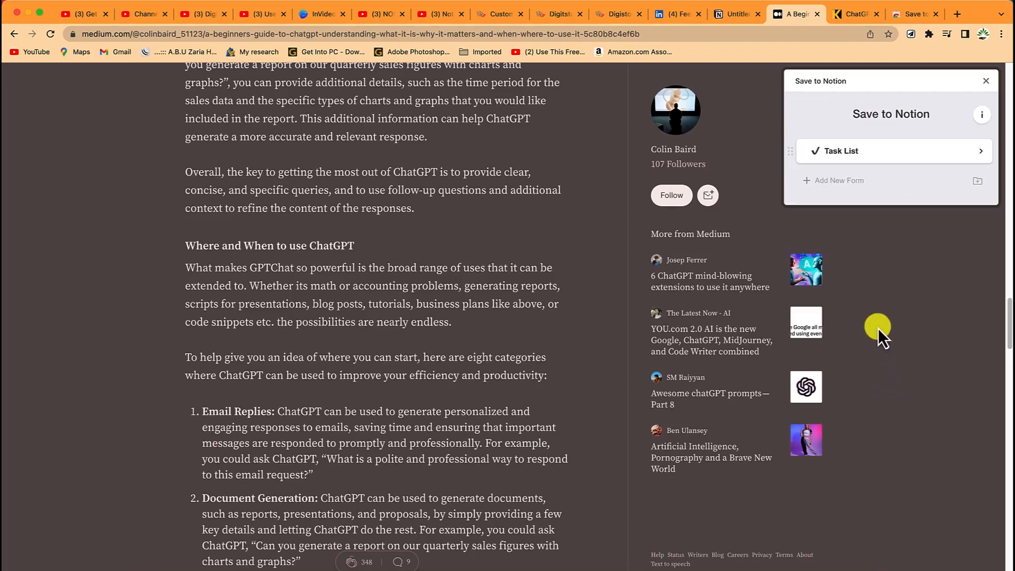
Step: Clip the Medium article through the Task List form and open the saved page in Notion
click(875, 159)
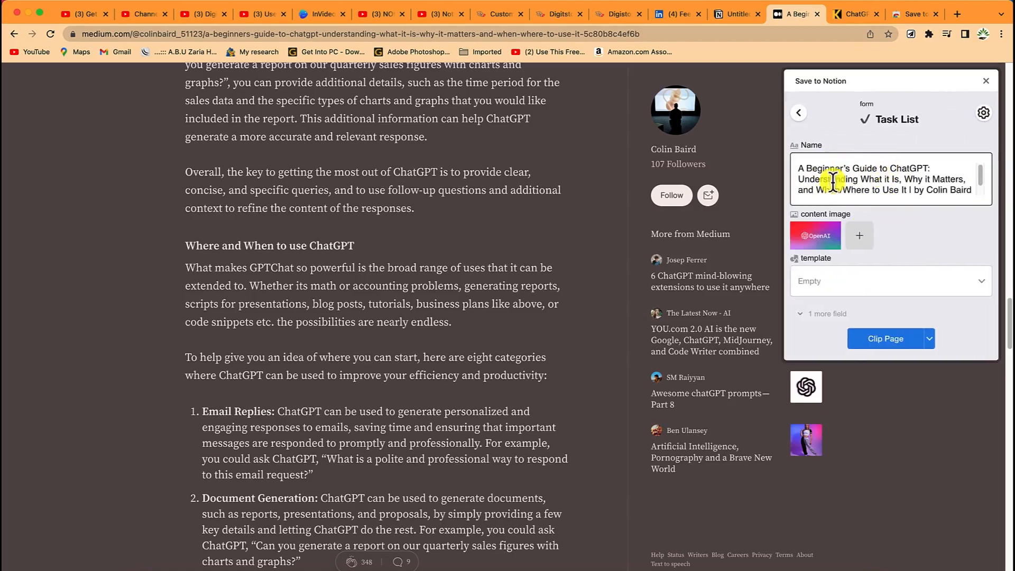
click(890, 338)
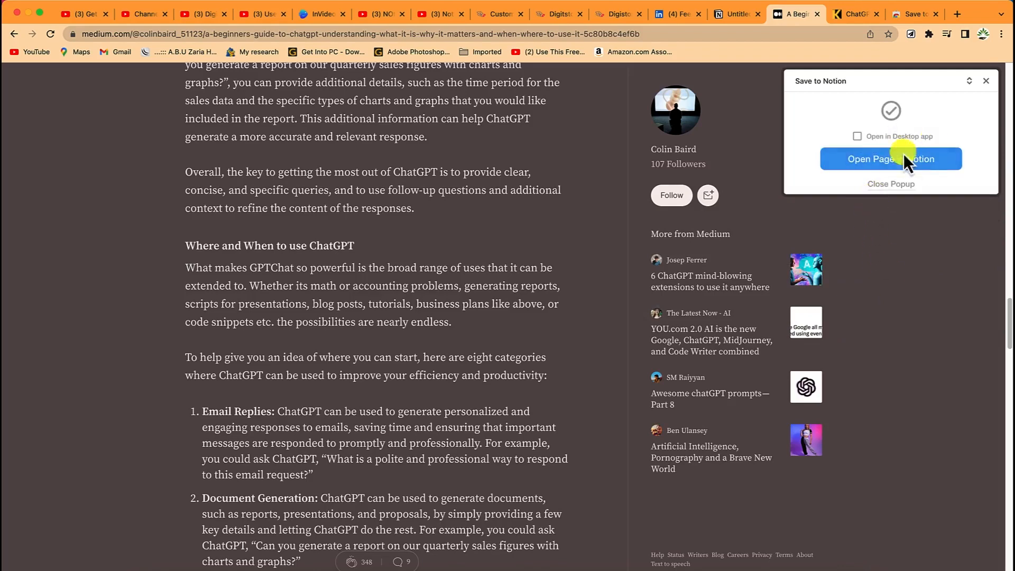
click(870, 167)
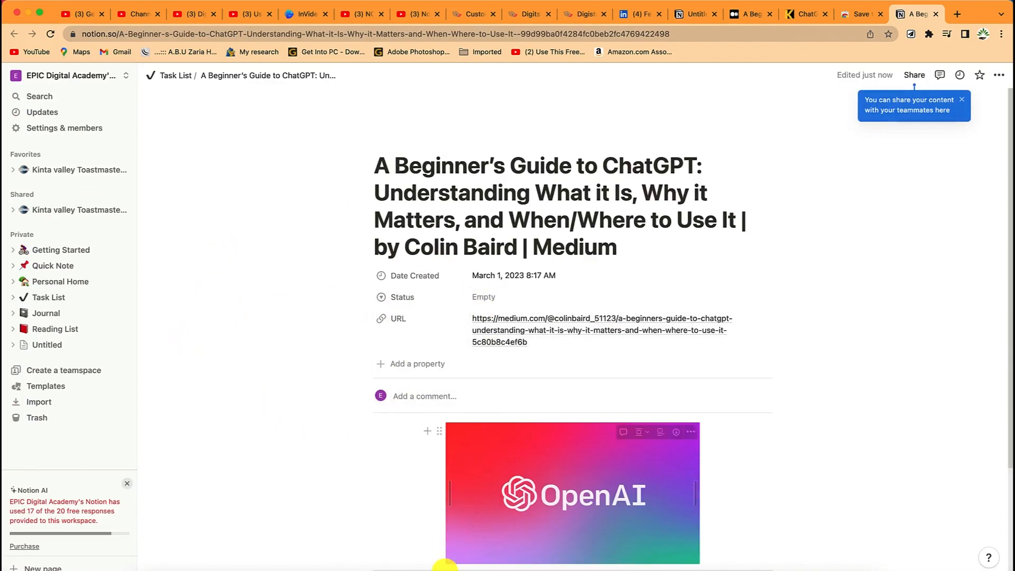
Step: Read through the clipped Medium article in Notion down to its closing disclaimer, checking its images, headings and text
scroll(468, 526, down, 1)
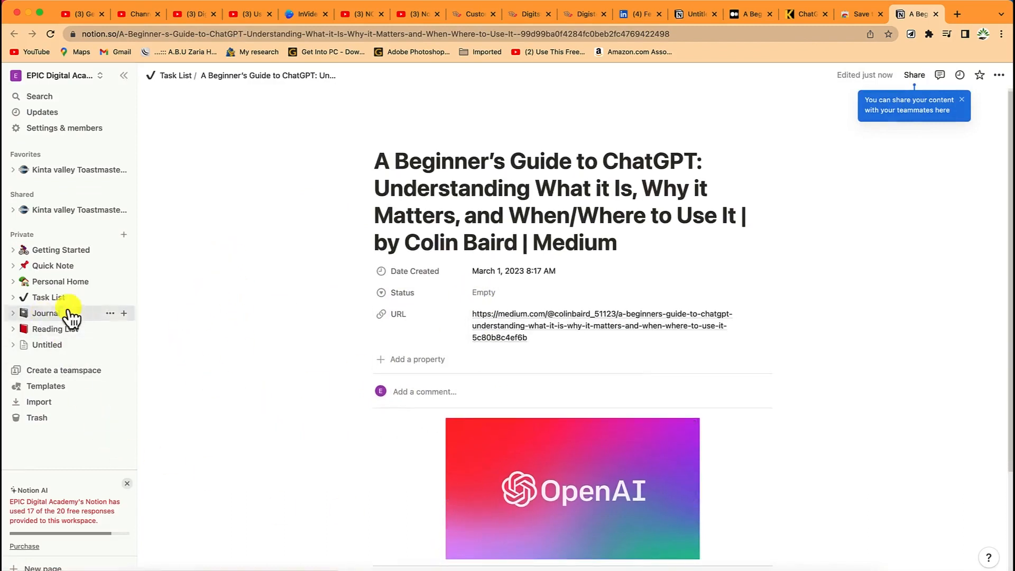
scroll(550, 428, down, 7)
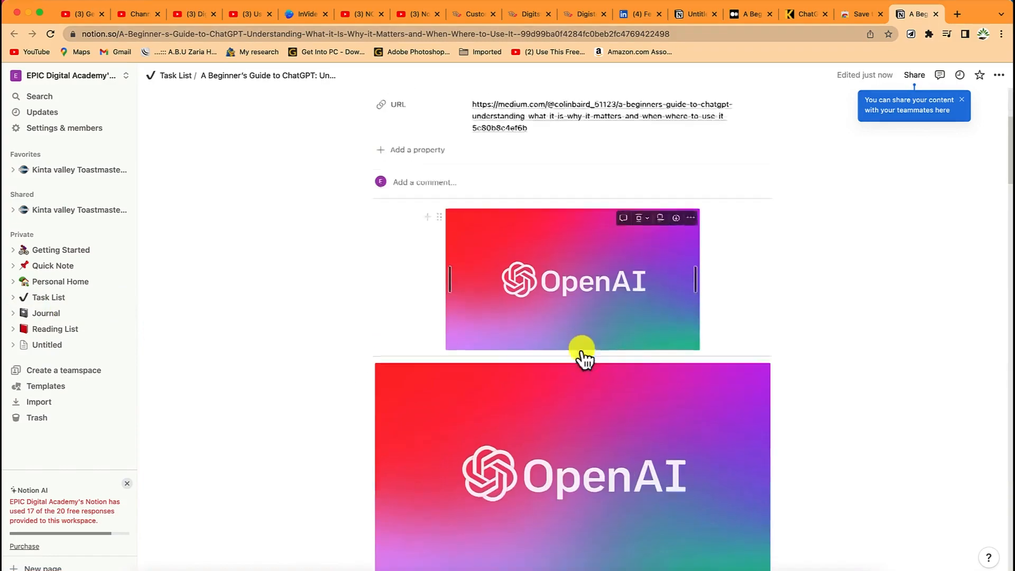
scroll(570, 359, down, 8)
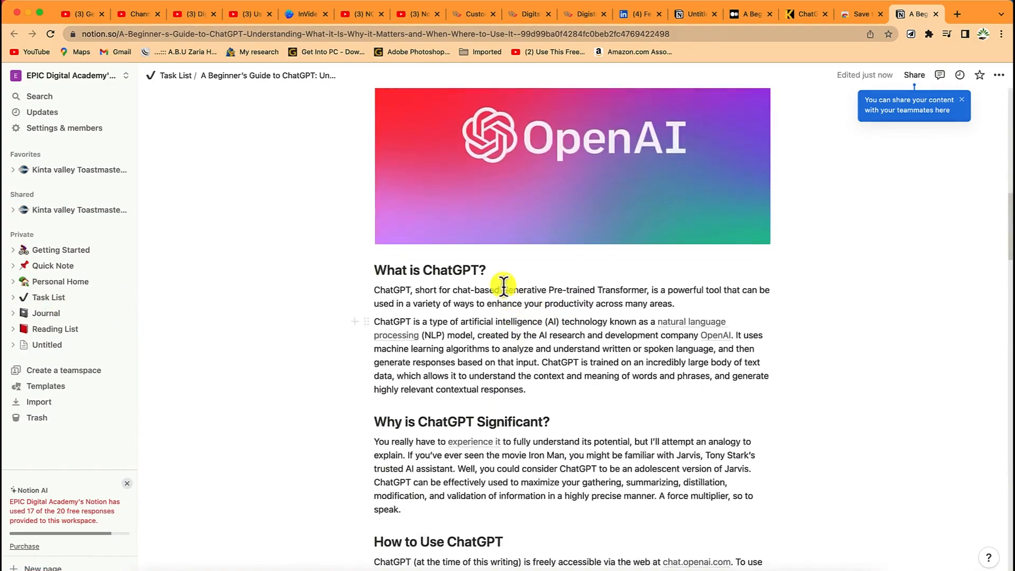
scroll(544, 309, down, 14)
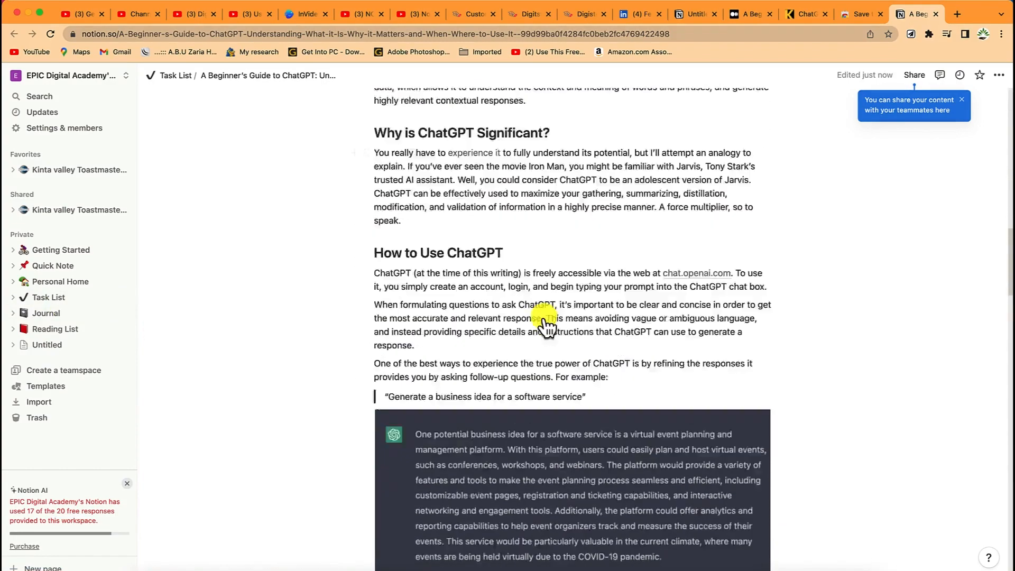
scroll(540, 262, down, 11)
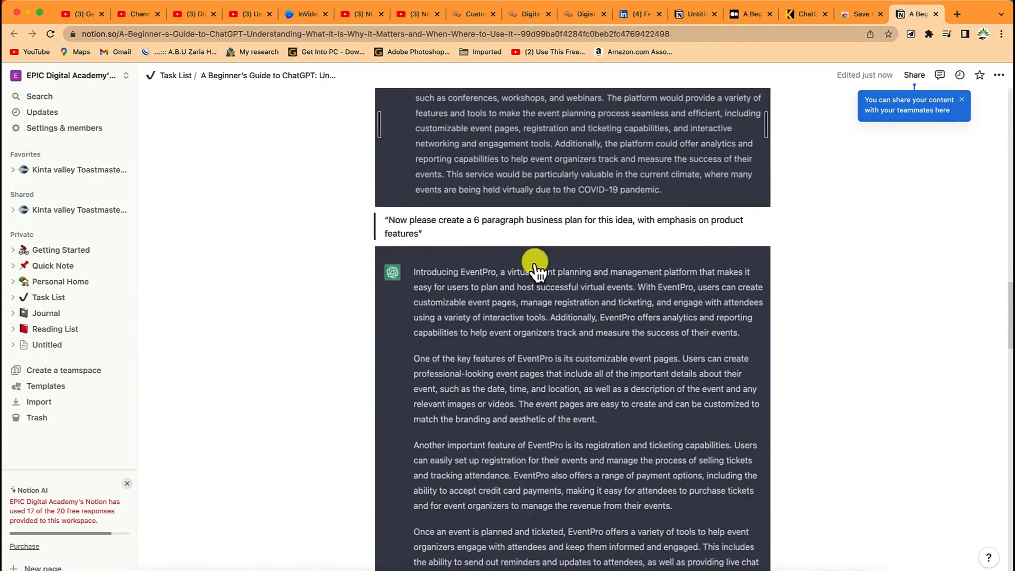
scroll(530, 274, down, 7)
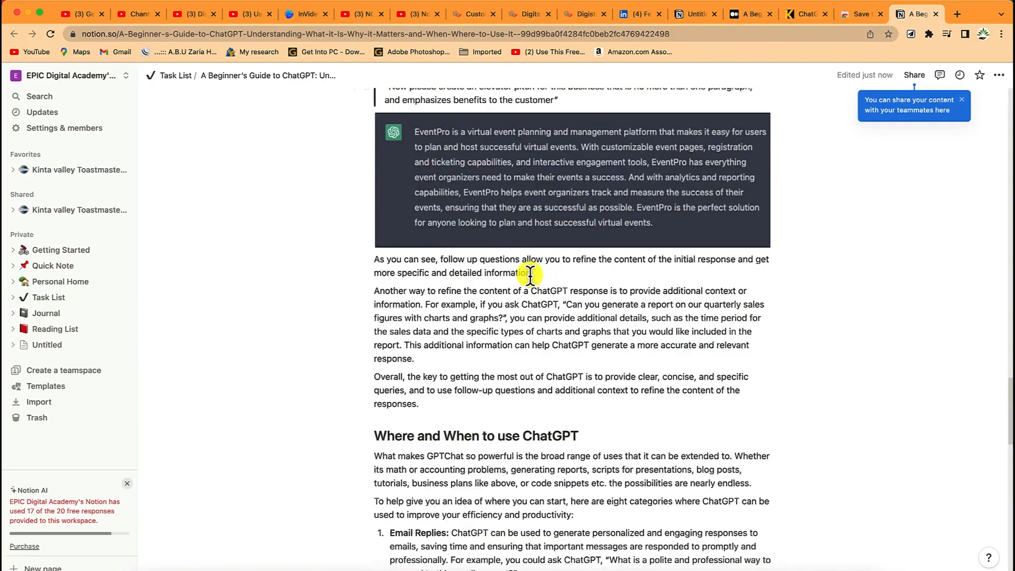
scroll(504, 243, down, 12)
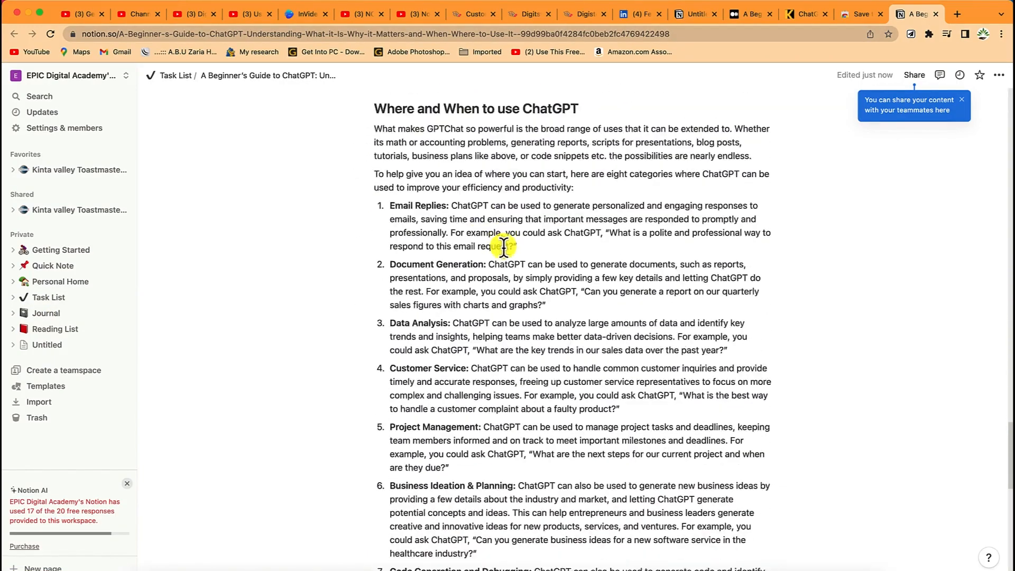
scroll(504, 249, down, 3)
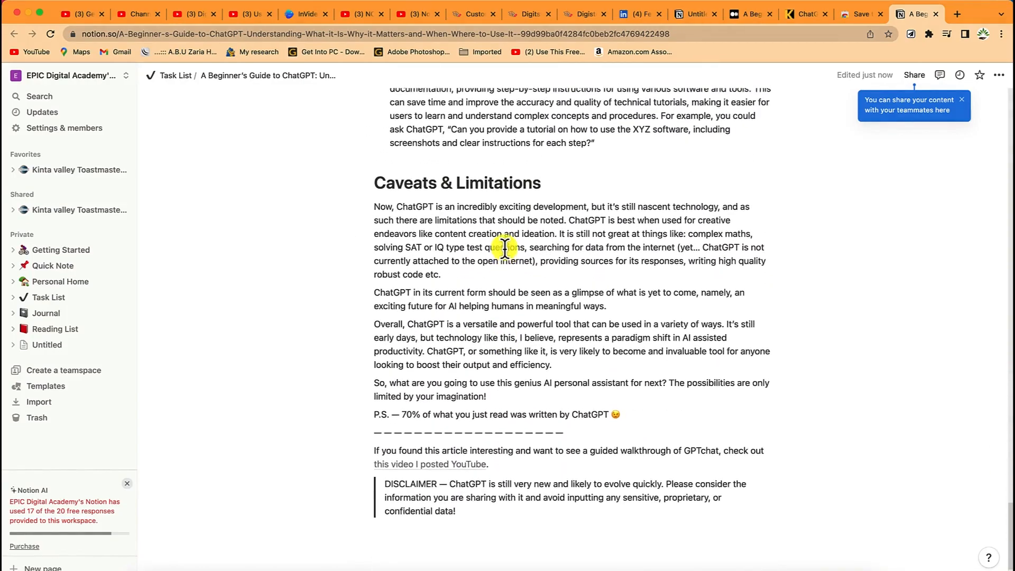
scroll(505, 249, up, 20)
scroll(507, 251, up, 15)
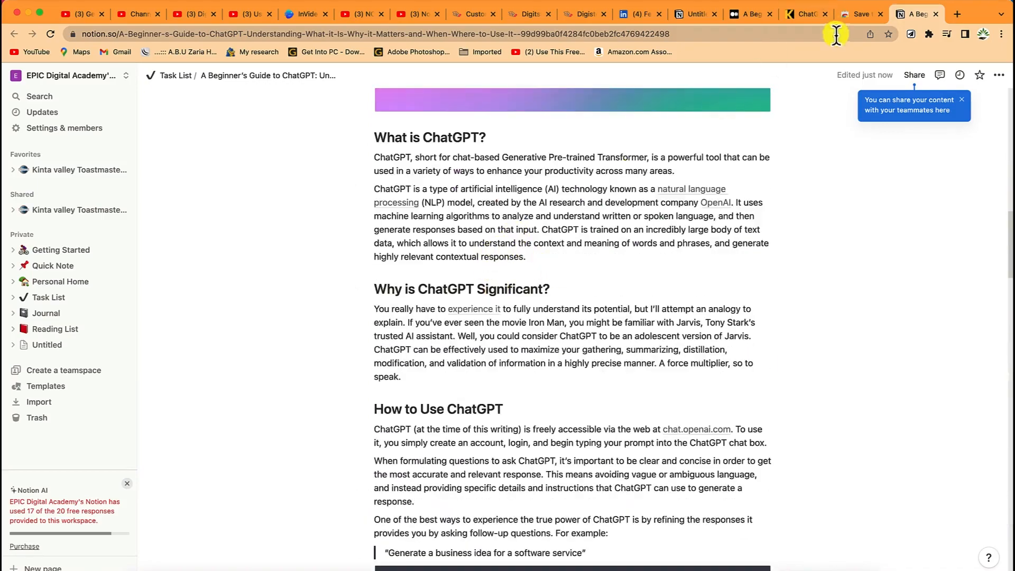
Step: Switch to the KDnuggets article "ChatGPT for Beginners" and select its text from Key Takeways through "Blogging Articles and Editing"
click(795, 16)
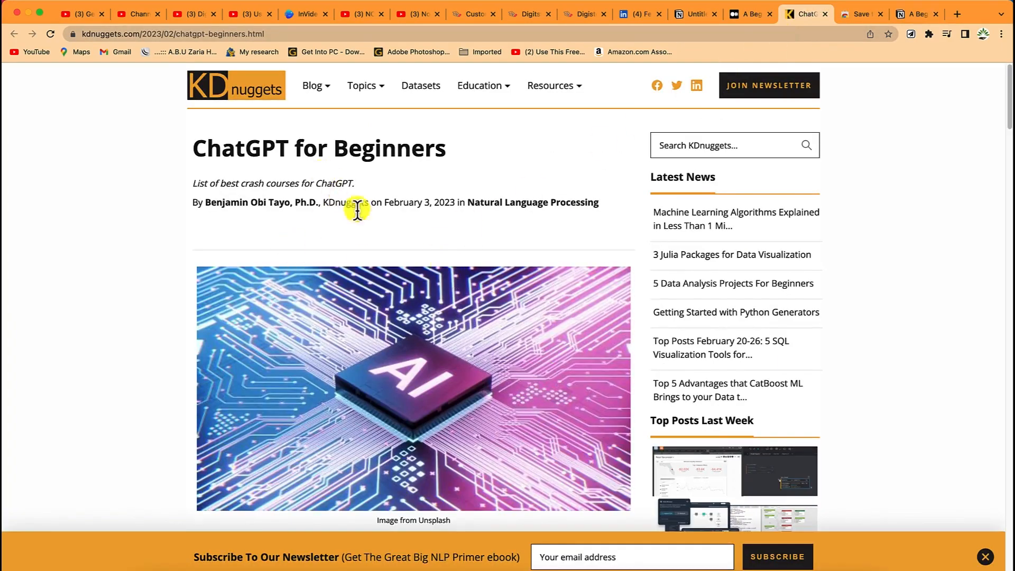
scroll(346, 212, down, 10)
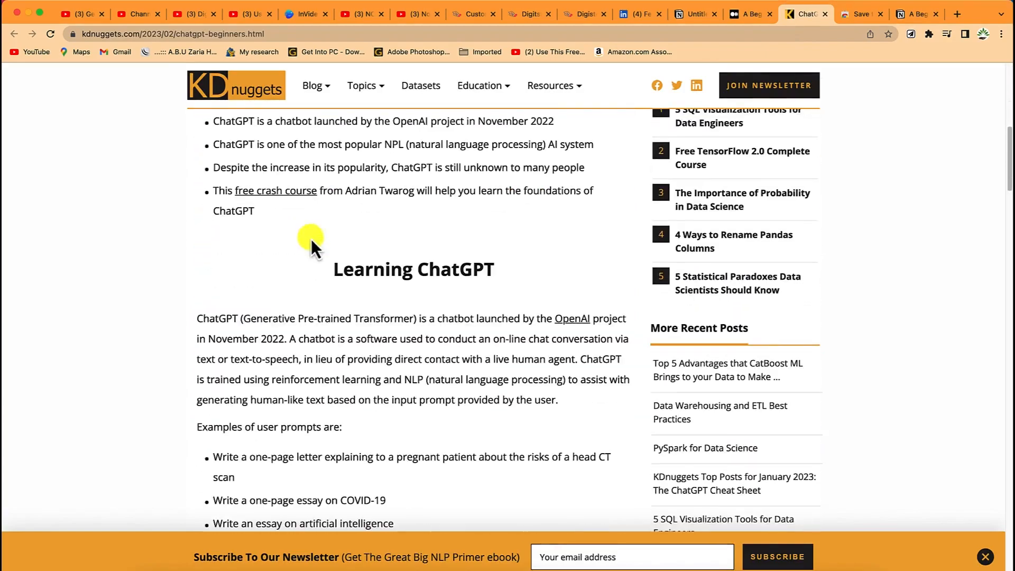
scroll(526, 258, up, 8)
scroll(275, 257, down, 8)
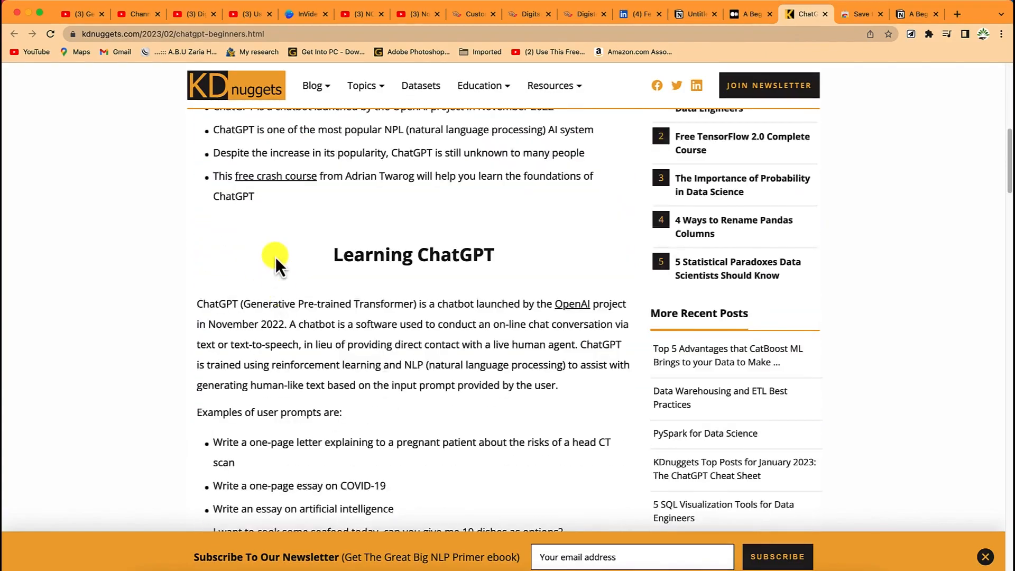
scroll(275, 257, up, 1)
scroll(275, 257, up, 2)
drag(180, 167, 437, 537)
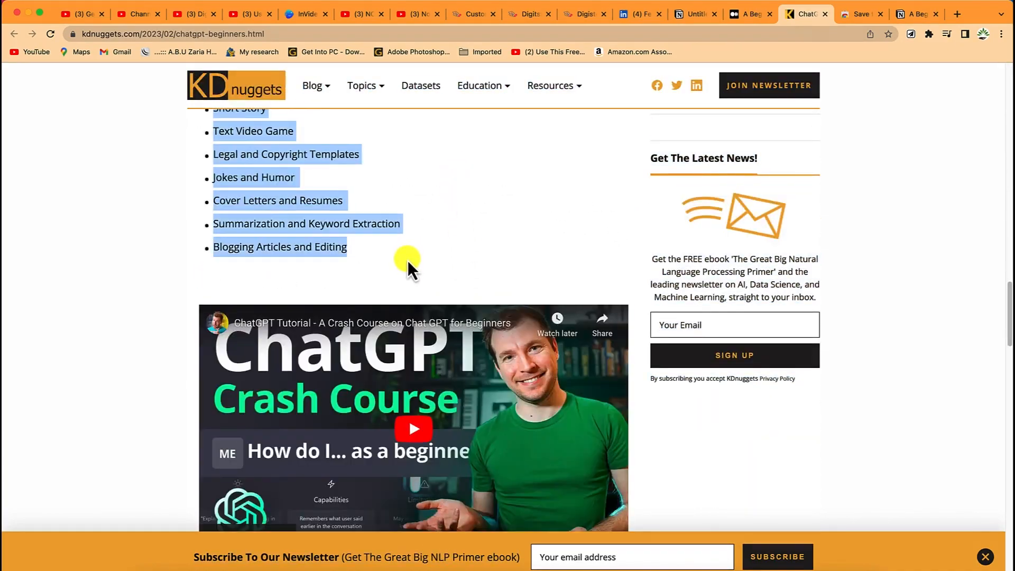
scroll(407, 239, up, 15)
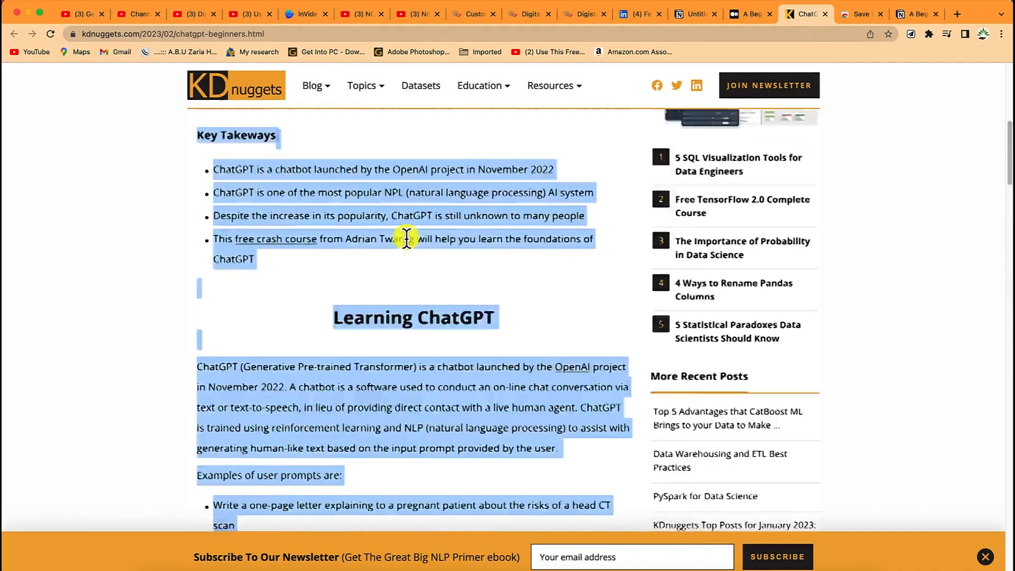
scroll(405, 243, down, 10)
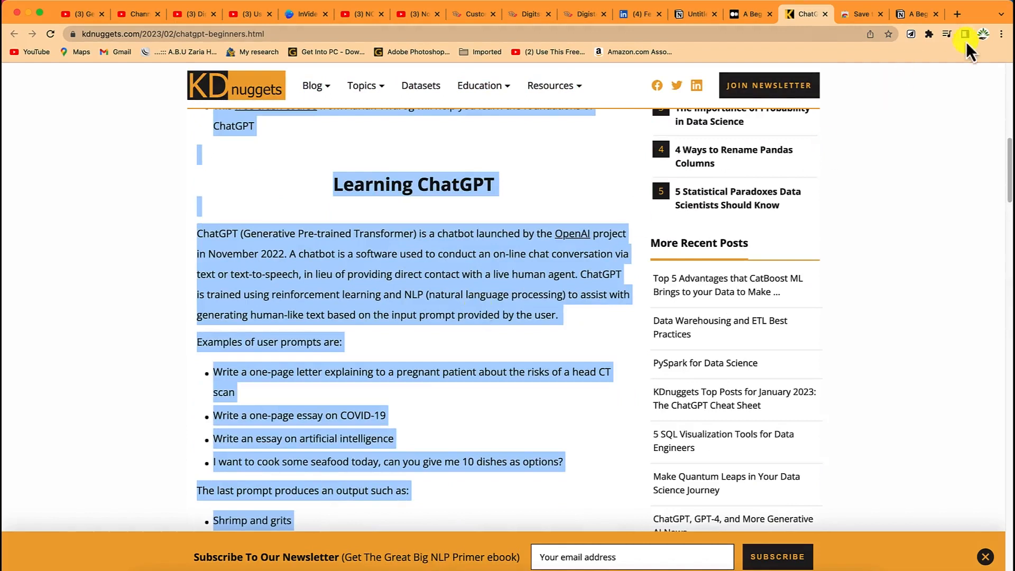
Step: Clip the KDnuggets article through the Task List form with the New Task template, and open the saved page in Notion
click(911, 35)
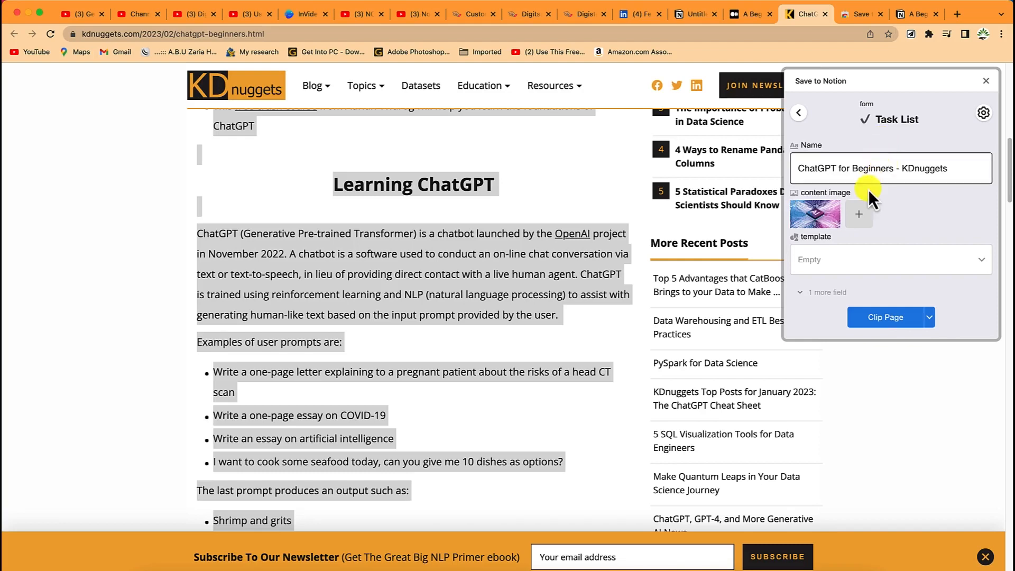
click(861, 211)
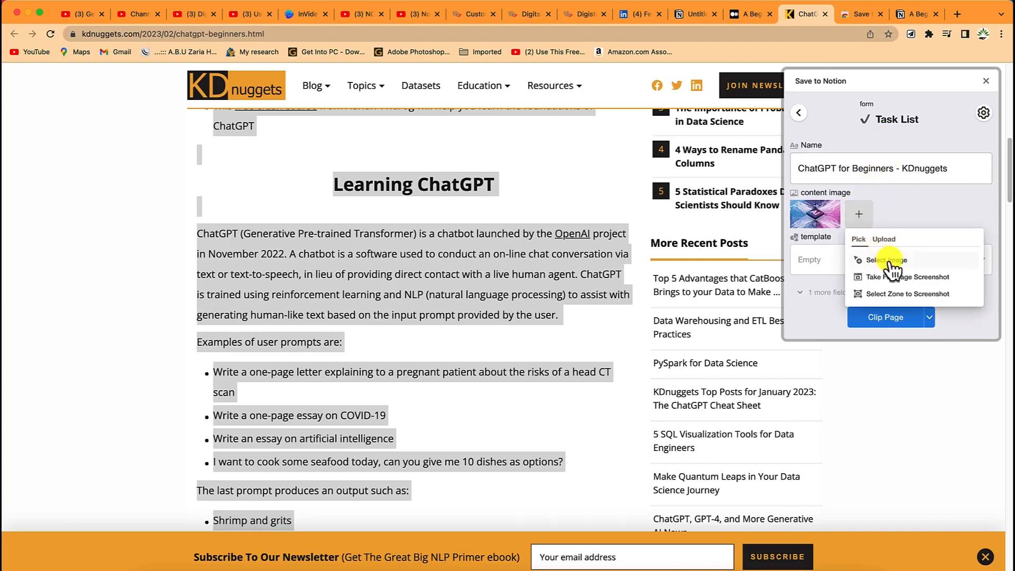
click(904, 209)
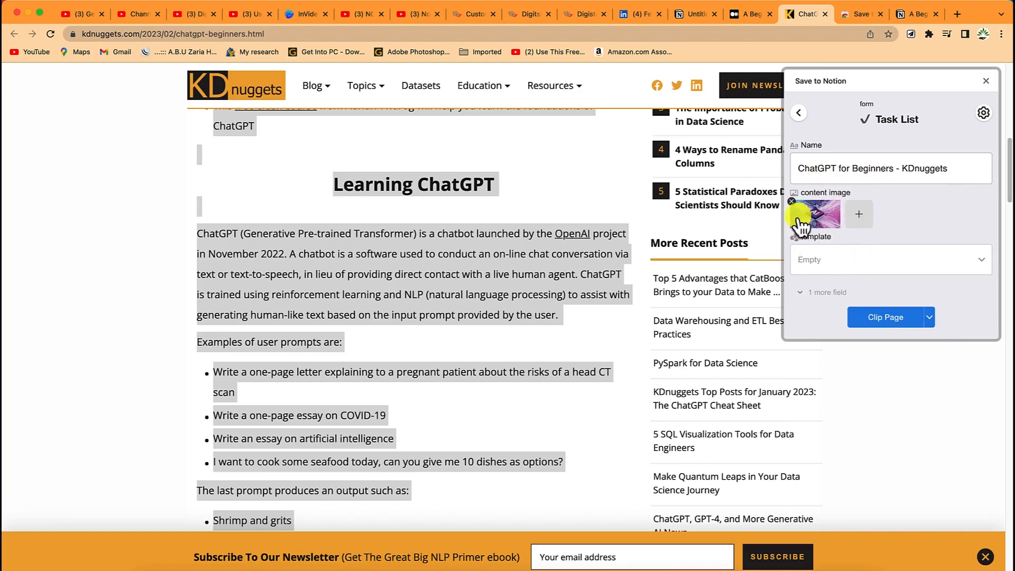
click(840, 265)
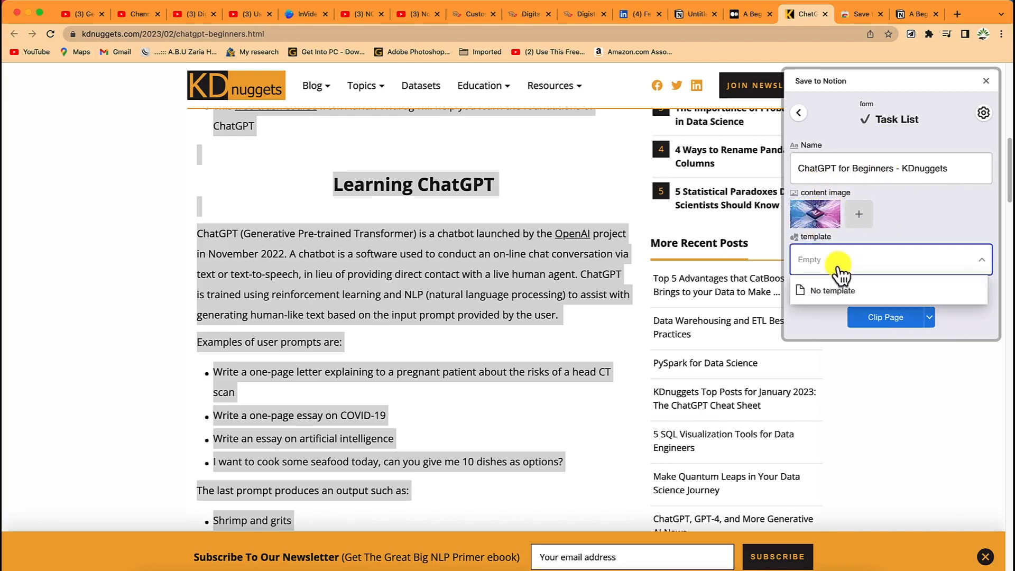
click(840, 289)
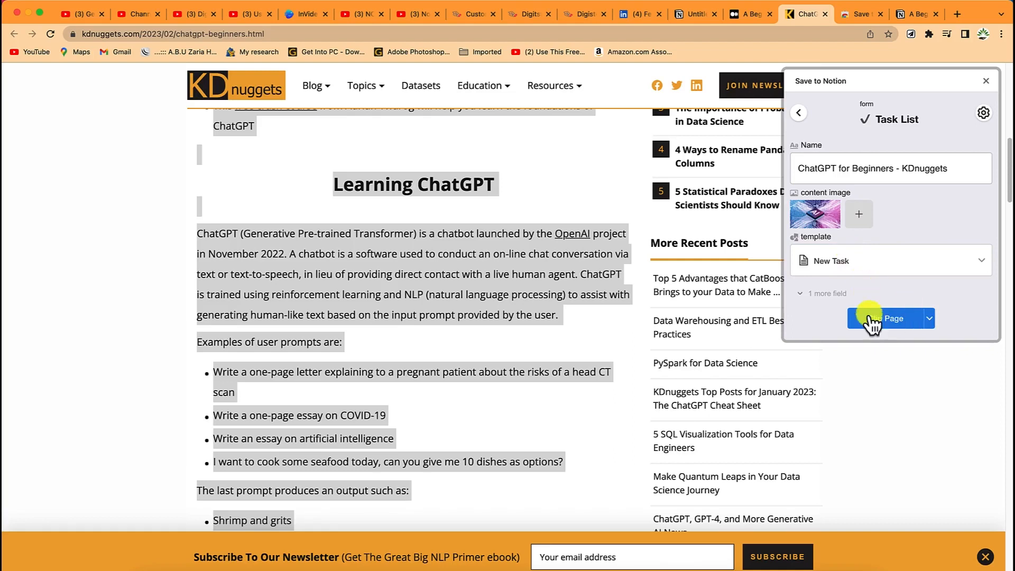
click(872, 319)
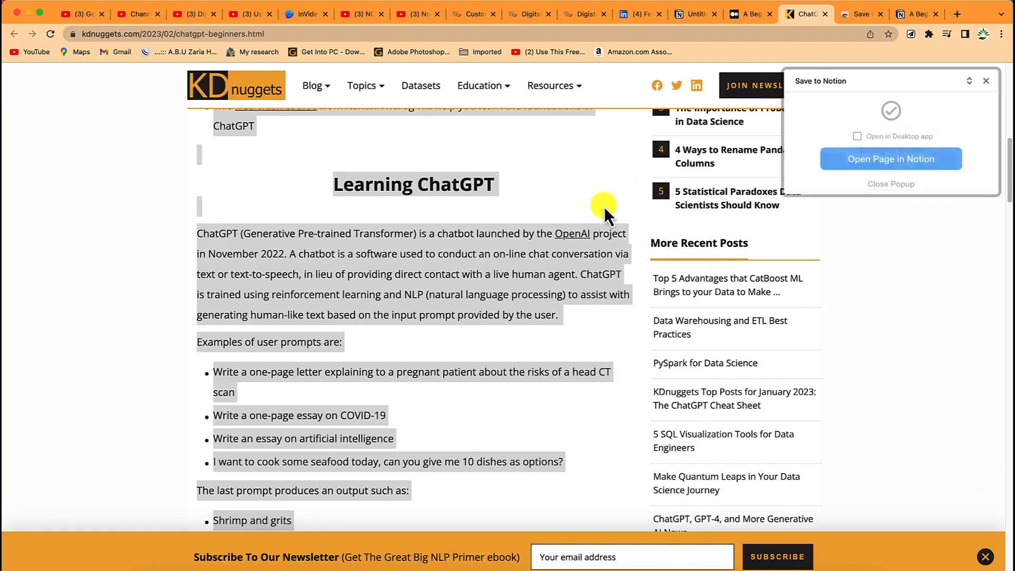
click(867, 160)
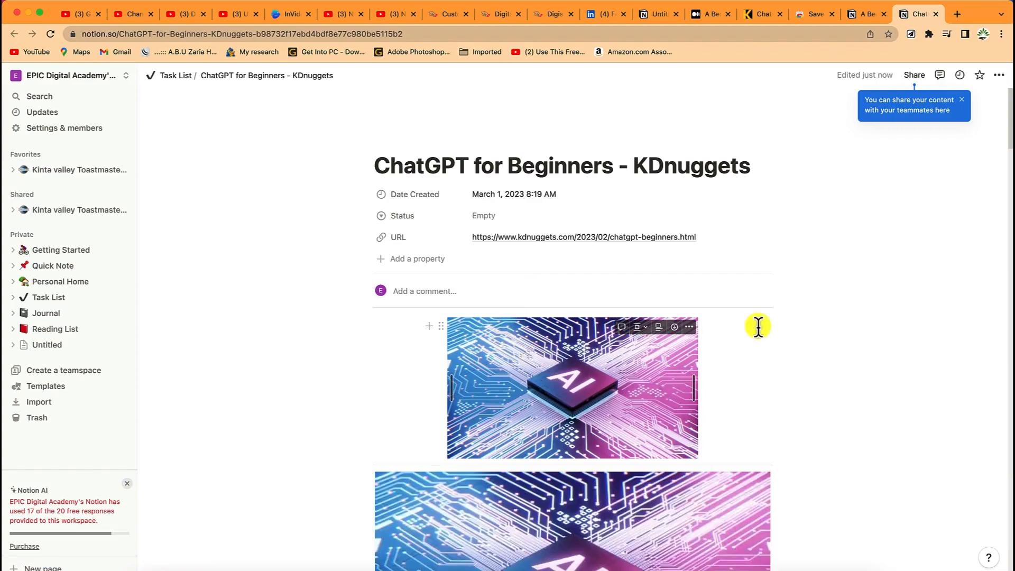
Step: Examine the clipped KDnuggets page in Notion to compare its extracted content with the selected part of the article
scroll(791, 324, down, 3)
scroll(779, 346, down, 10)
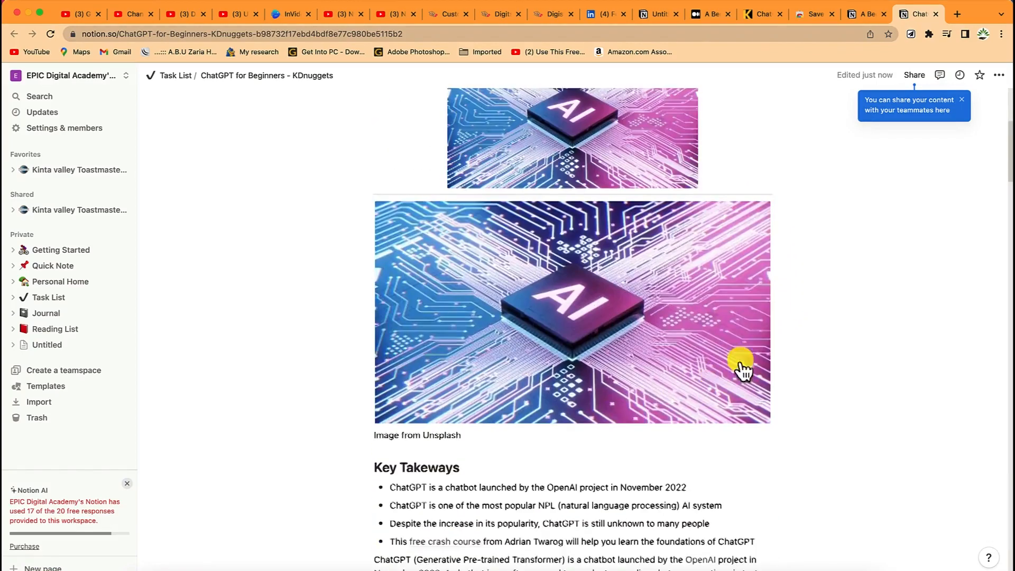
scroll(509, 326, down, 10)
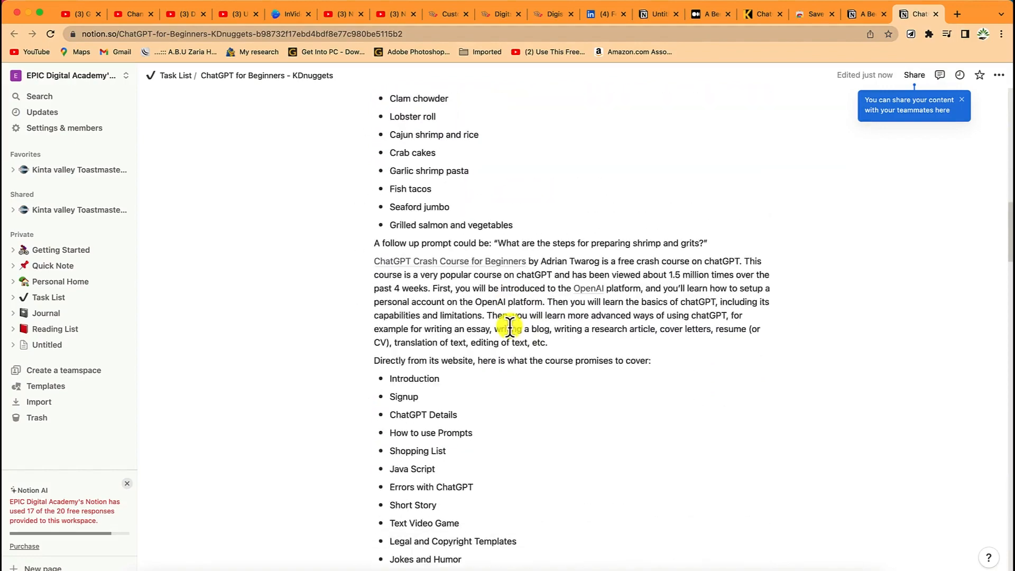
scroll(509, 322, down, 14)
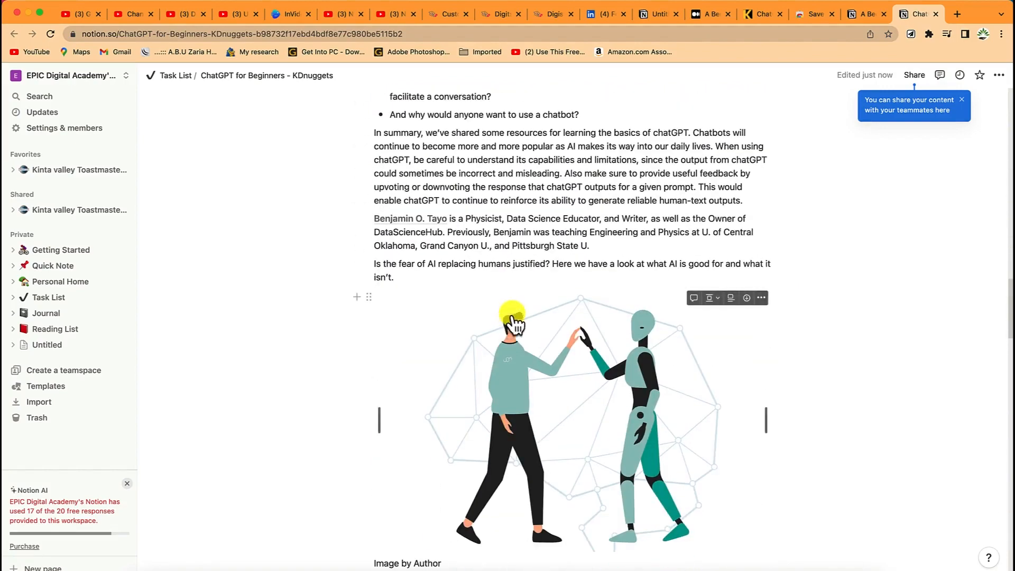
scroll(534, 247, up, 3)
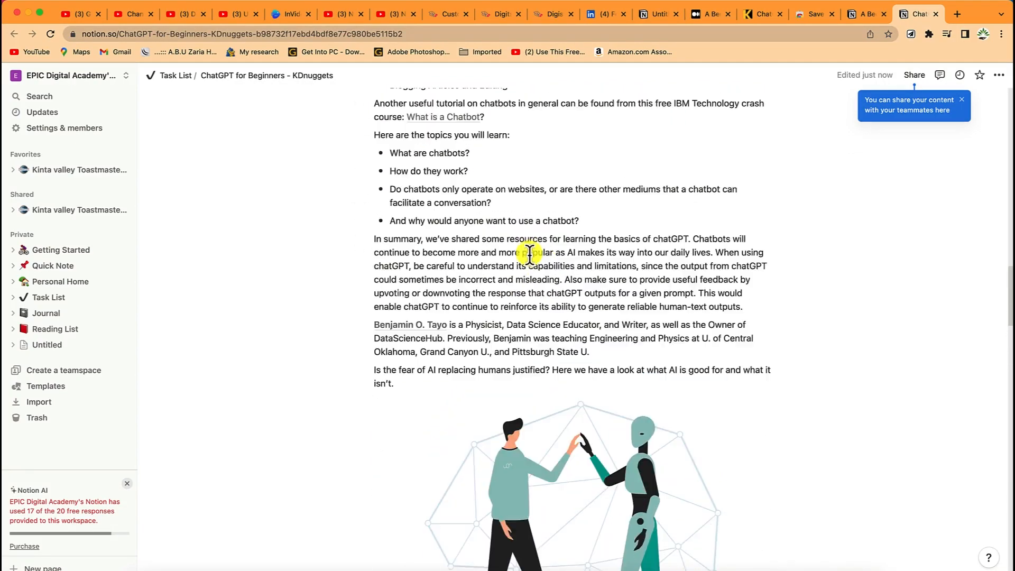
scroll(529, 266, up, 15)
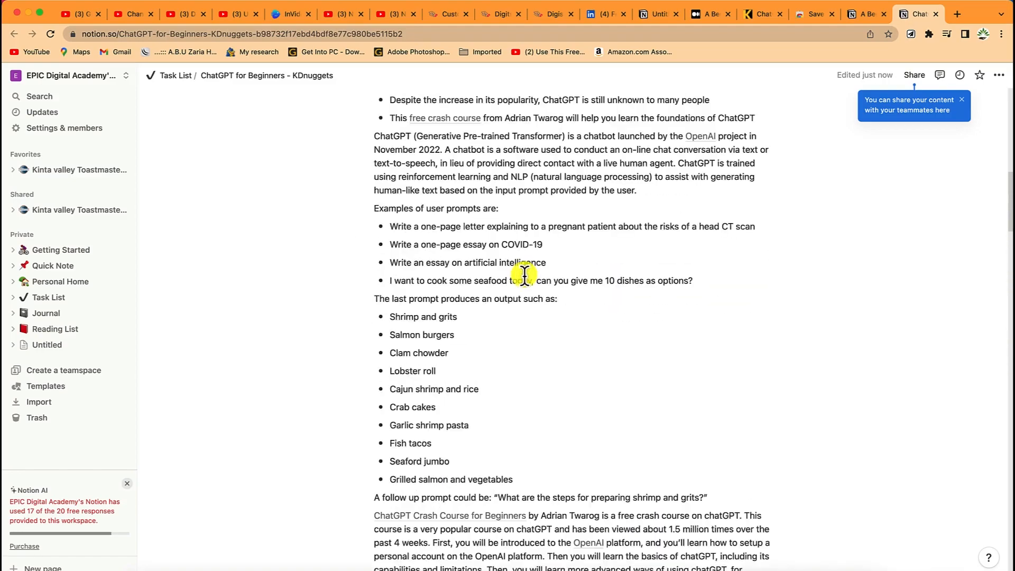
scroll(525, 273, down, 16)
scroll(526, 270, up, 19)
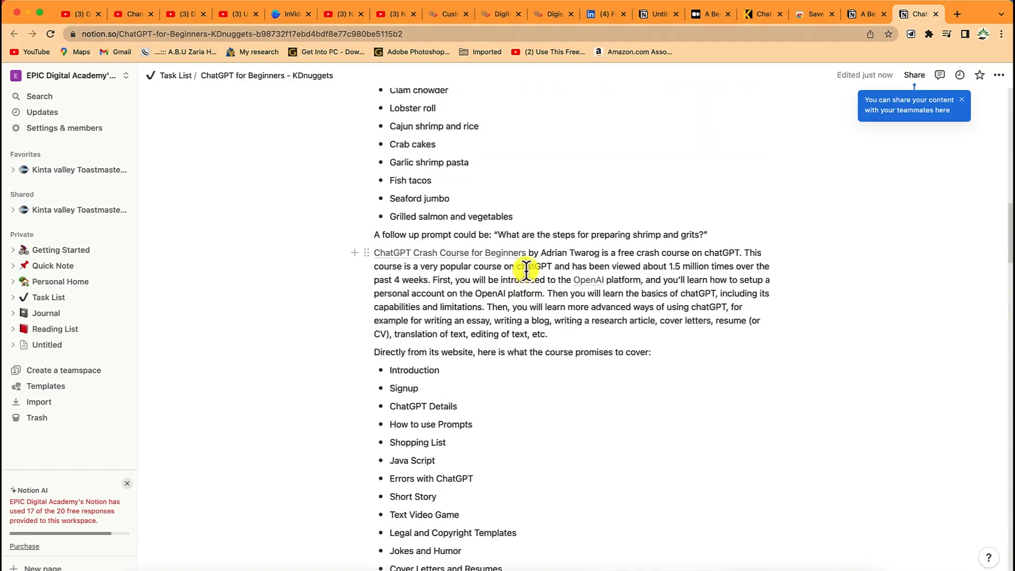
scroll(526, 270, down, 16)
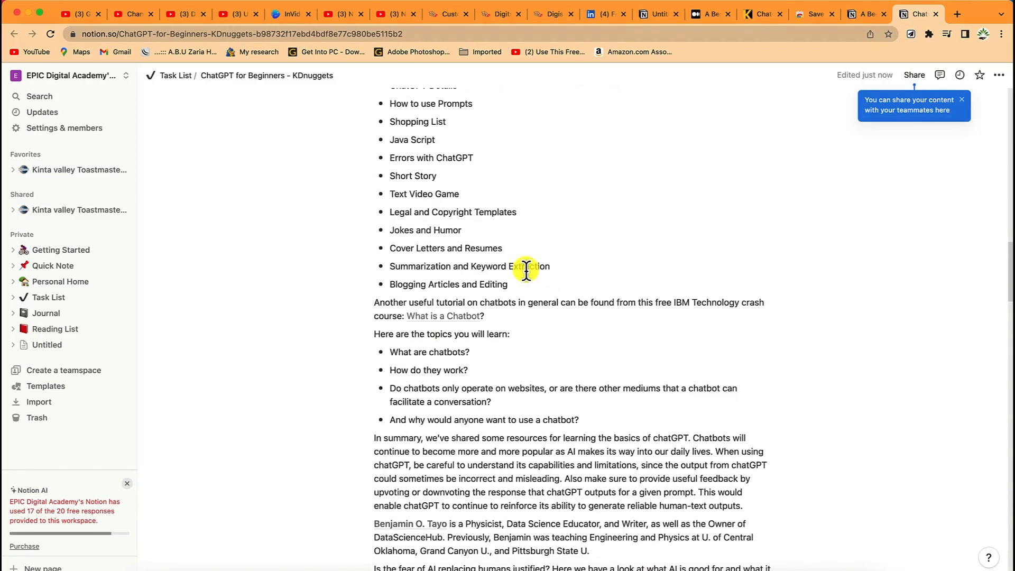
scroll(527, 269, down, 20)
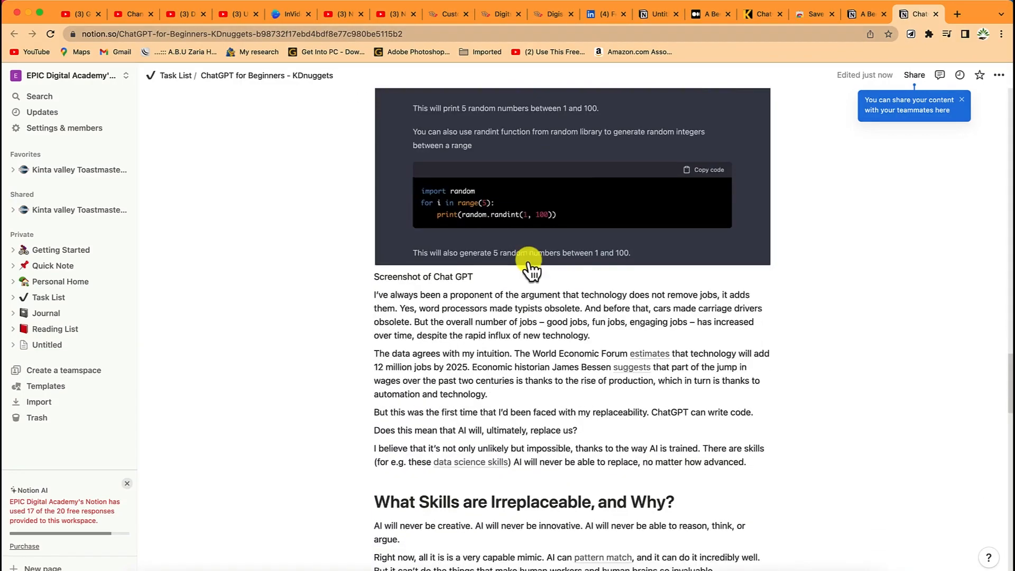
scroll(528, 260, down, 20)
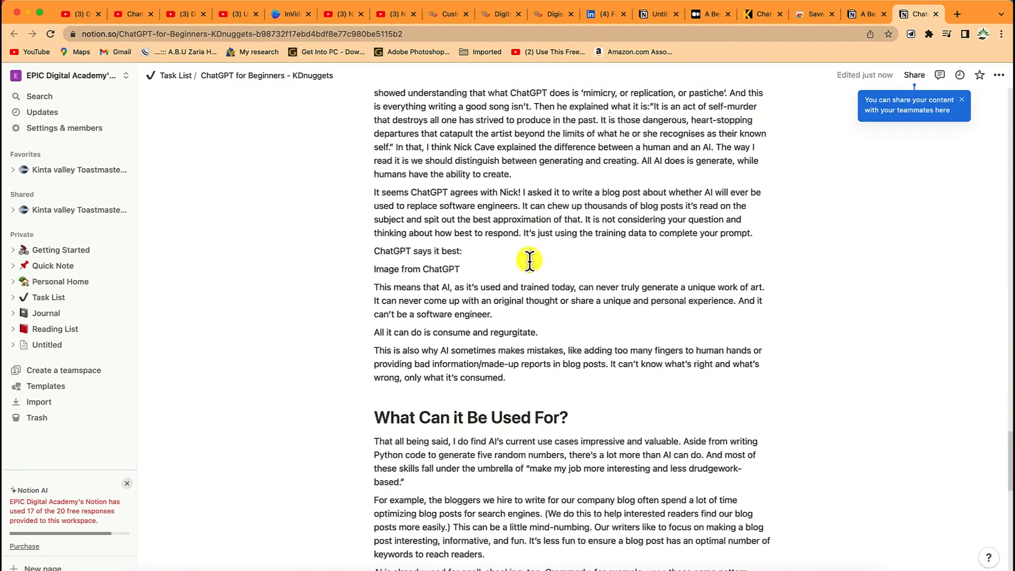
scroll(529, 260, down, 4)
scroll(529, 261, up, 9)
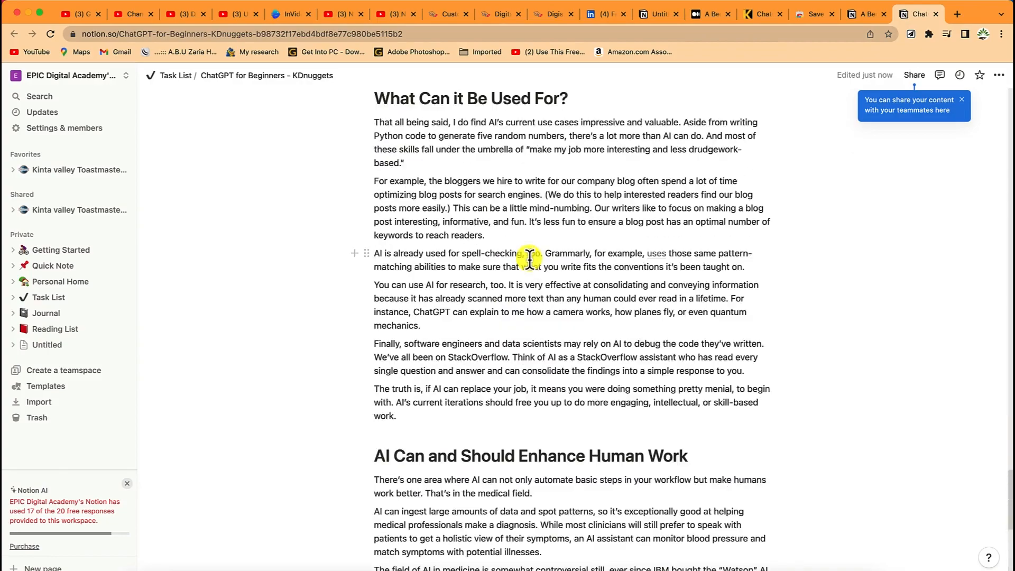
Step: Select the clipped article's text up to its closing paragraph above To Do and ask AI to "Summarize the blog in 1500 words"
scroll(528, 259, up, 10)
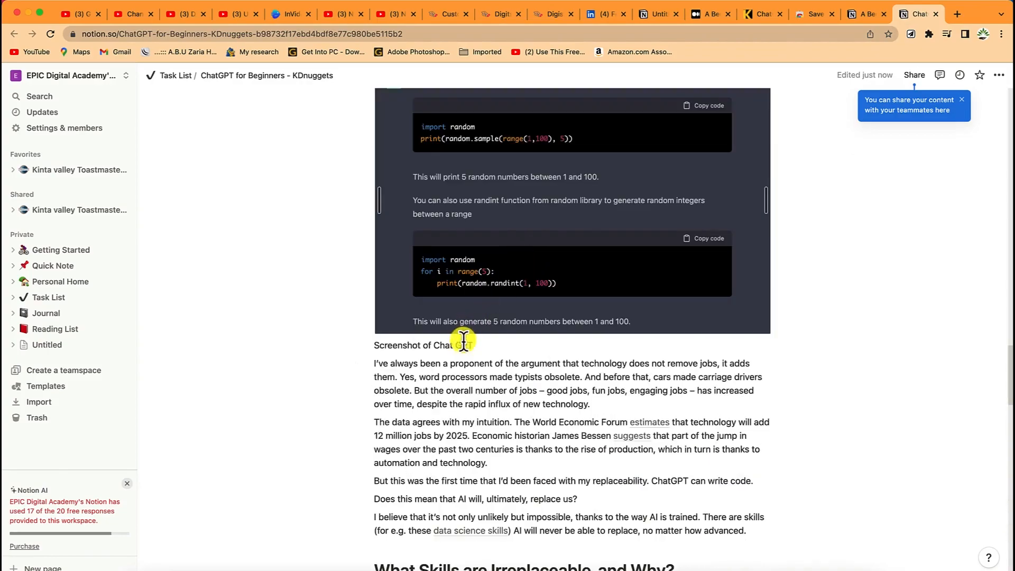
scroll(470, 343, down, 20)
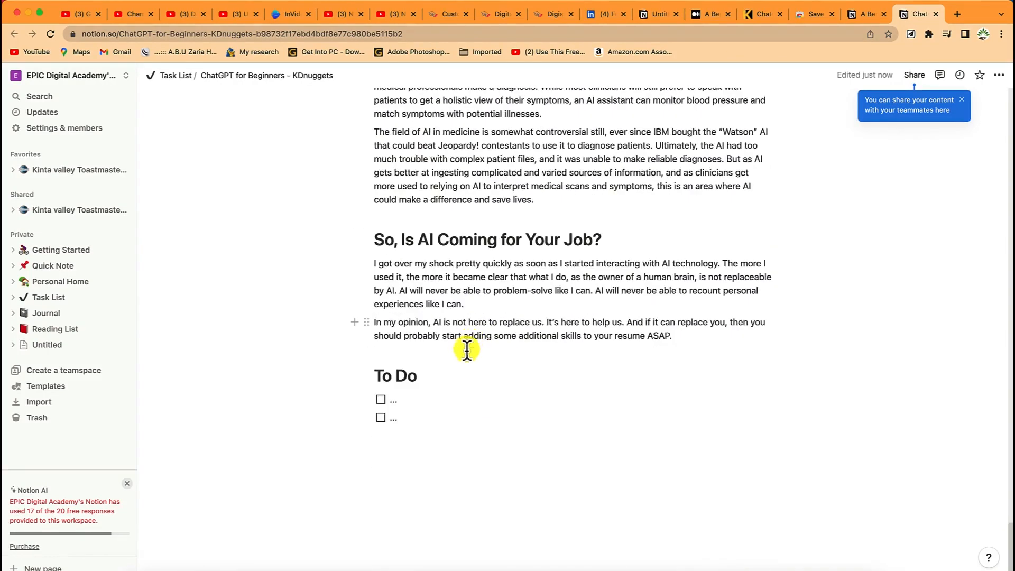
drag(686, 337, 378, 426)
scroll(481, 418, down, 20)
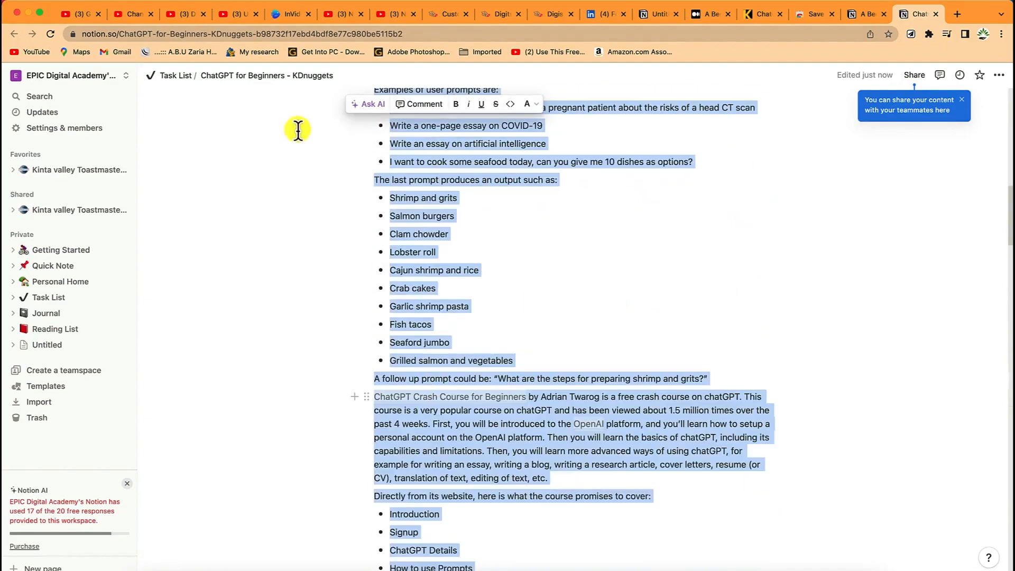
click(374, 104)
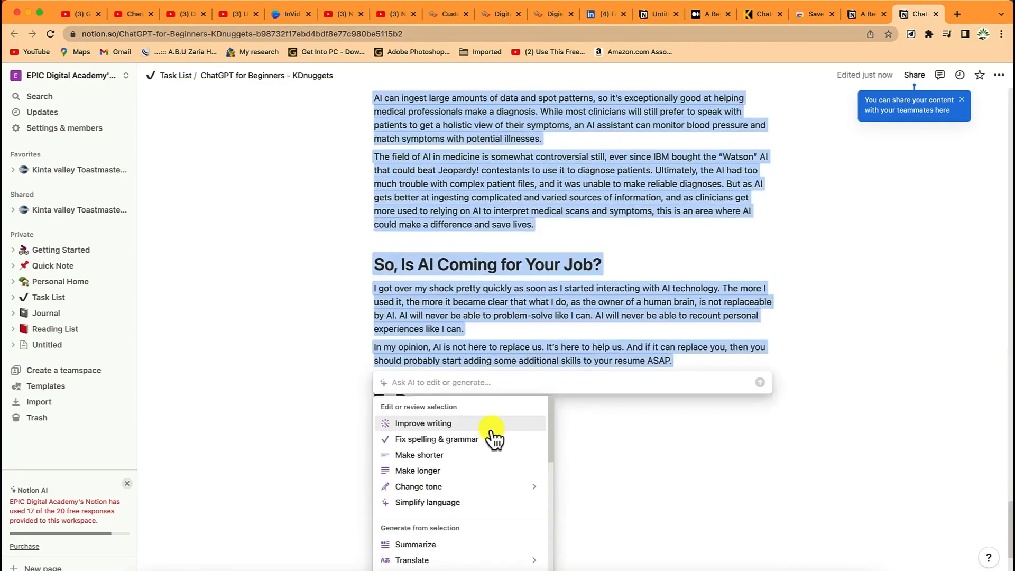
text(Summarize the blog in 1500 words)
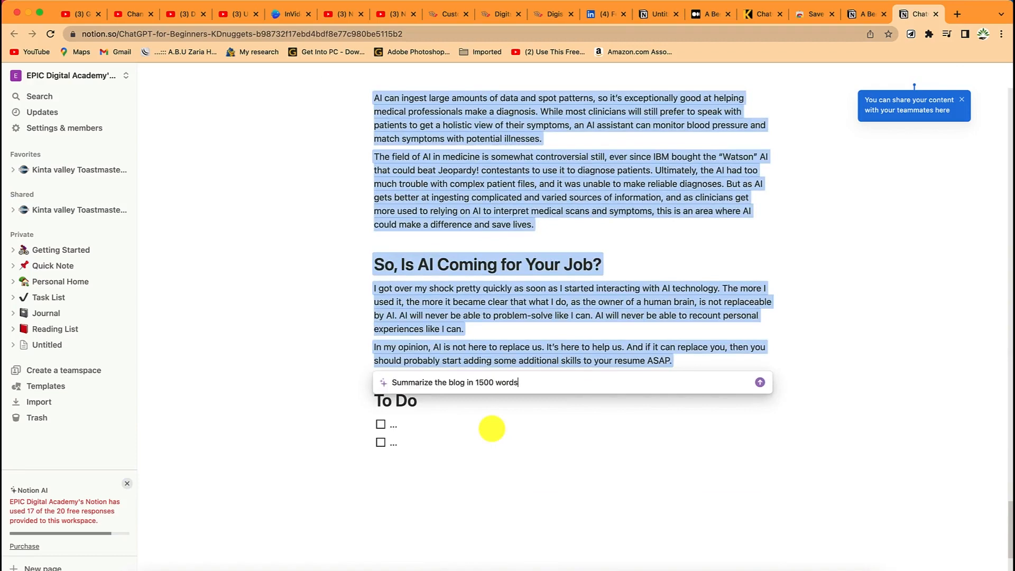
key(Return)
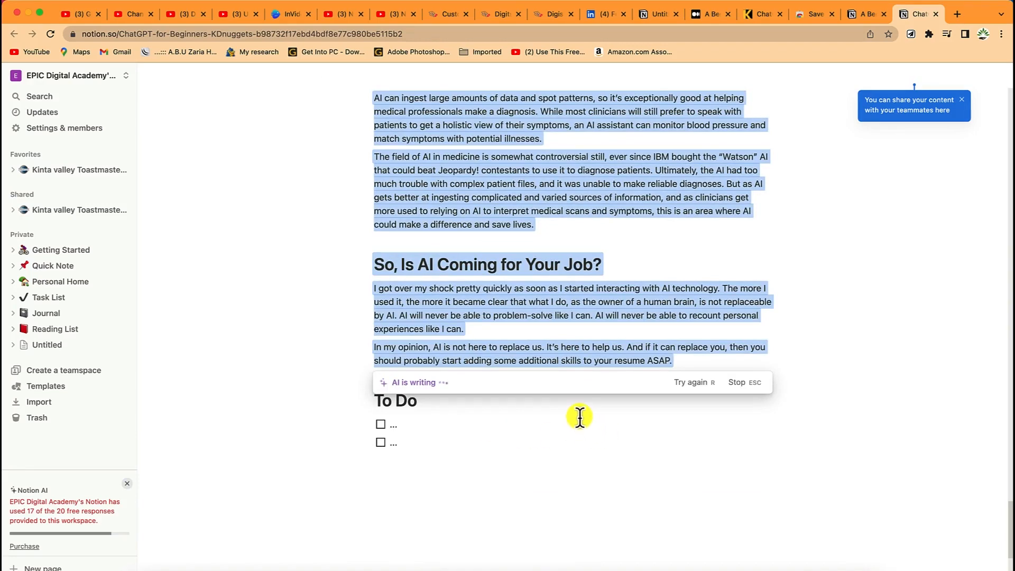
Step: Look over the generated AI summary, select its text, and insert it below the article's closing paragraph
scroll(653, 275, up, 3)
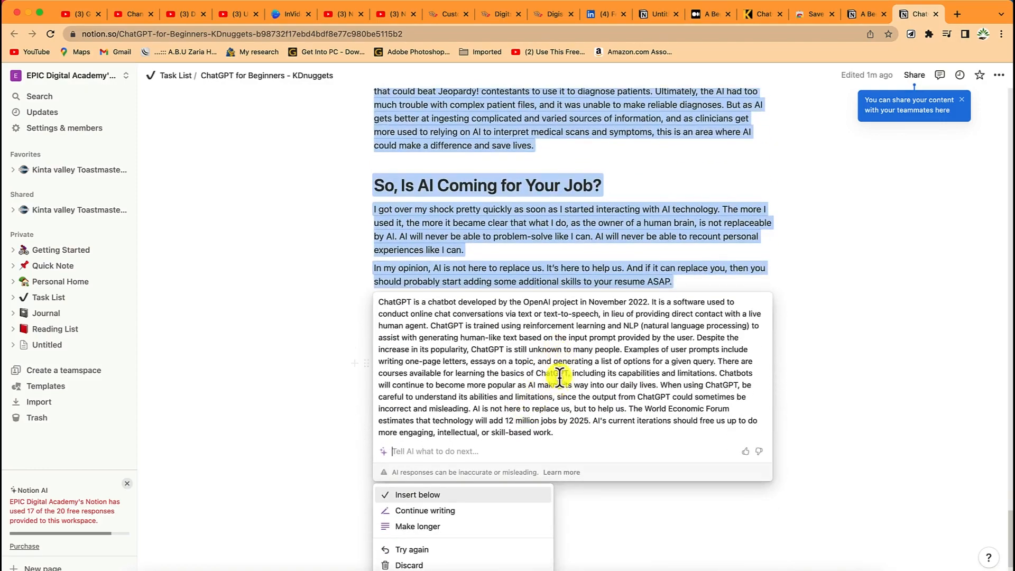
drag(570, 437, 382, 310)
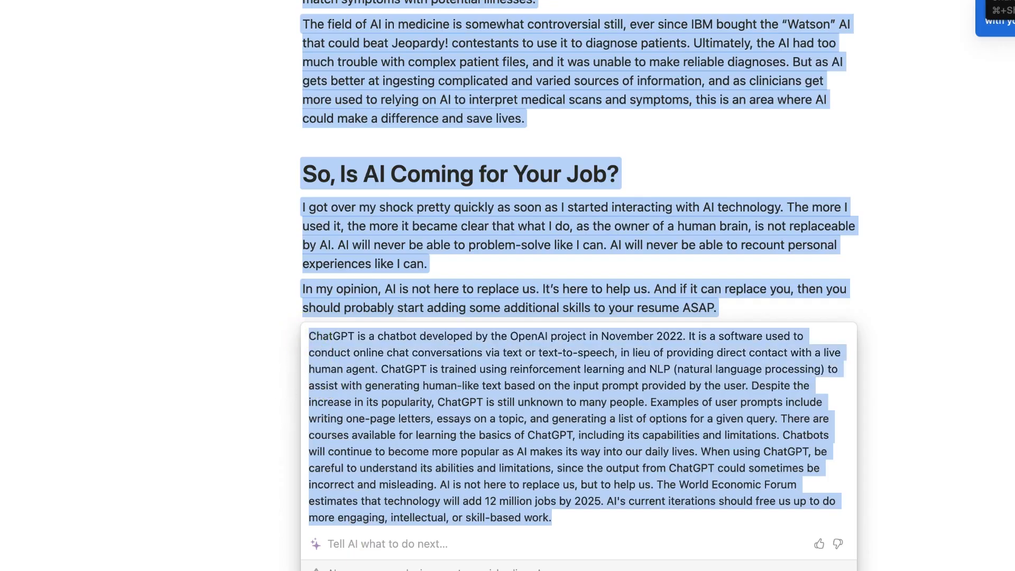
click(436, 570)
Step: Add a "Summary" line above the inserted summary paragraph and turn it into Heading 2
click(833, 322)
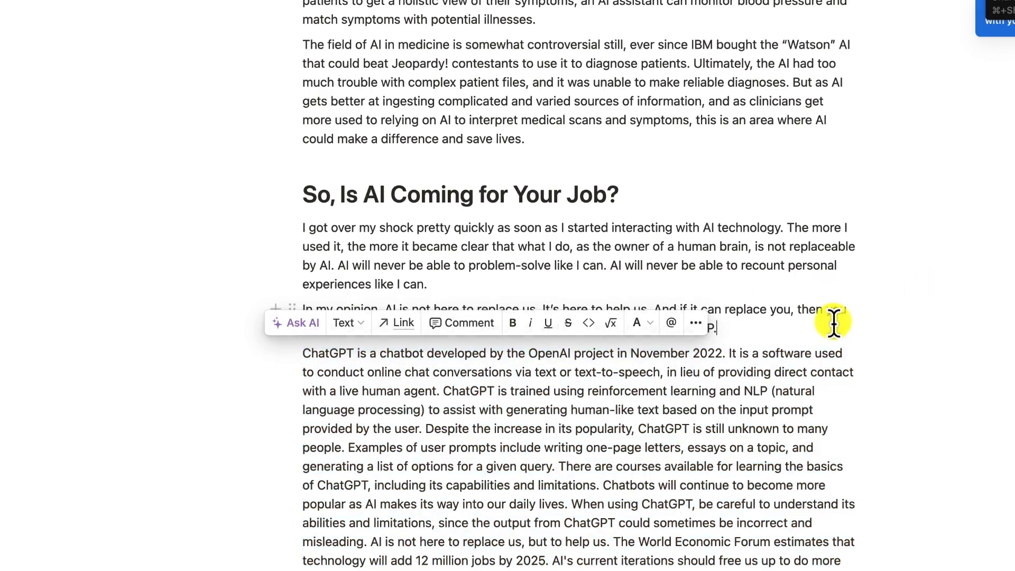
key(Return)
text(Summary)
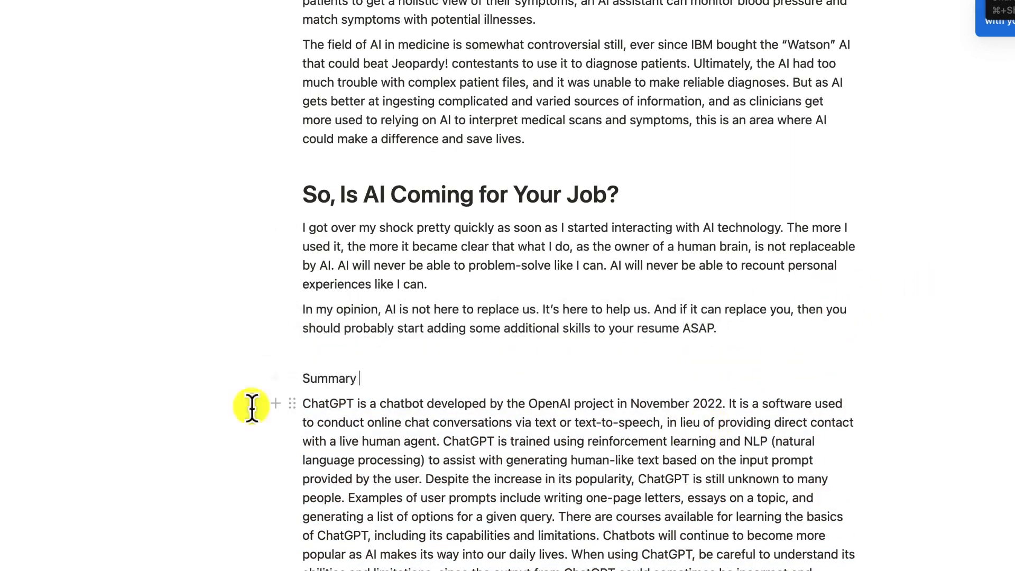
double_click(328, 379)
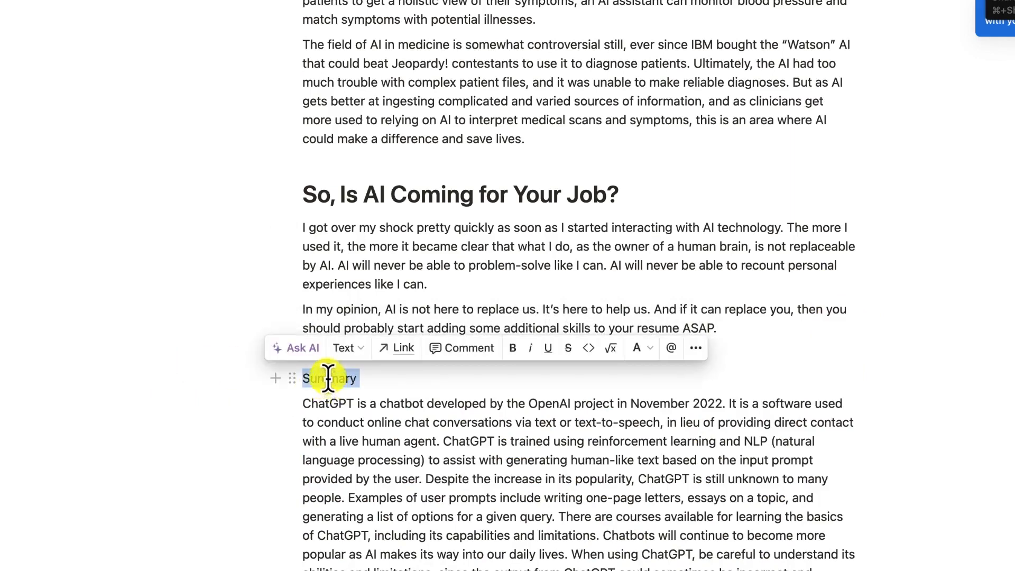
click(349, 348)
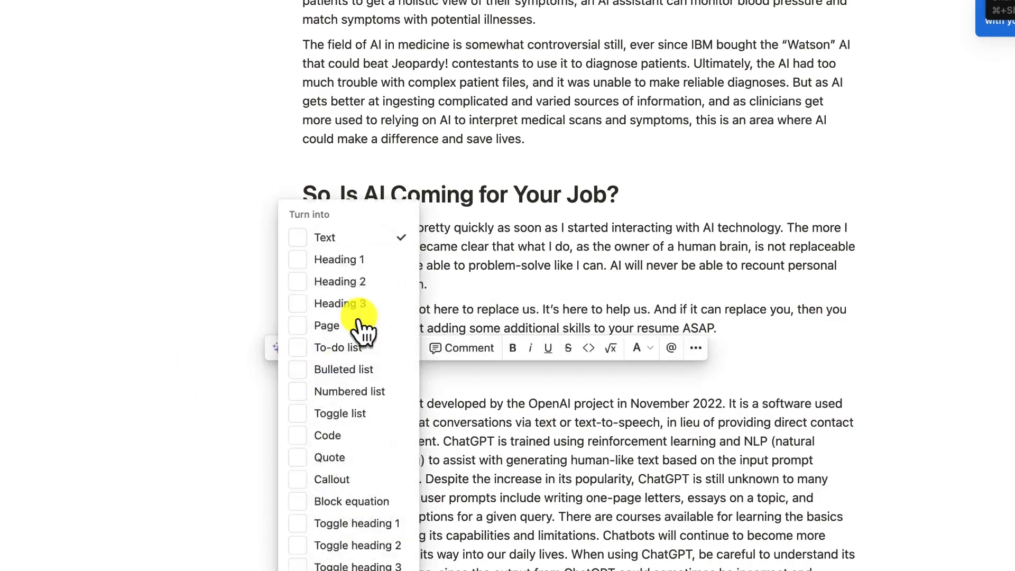
click(364, 290)
click(528, 534)
scroll(450, 437, down, 5)
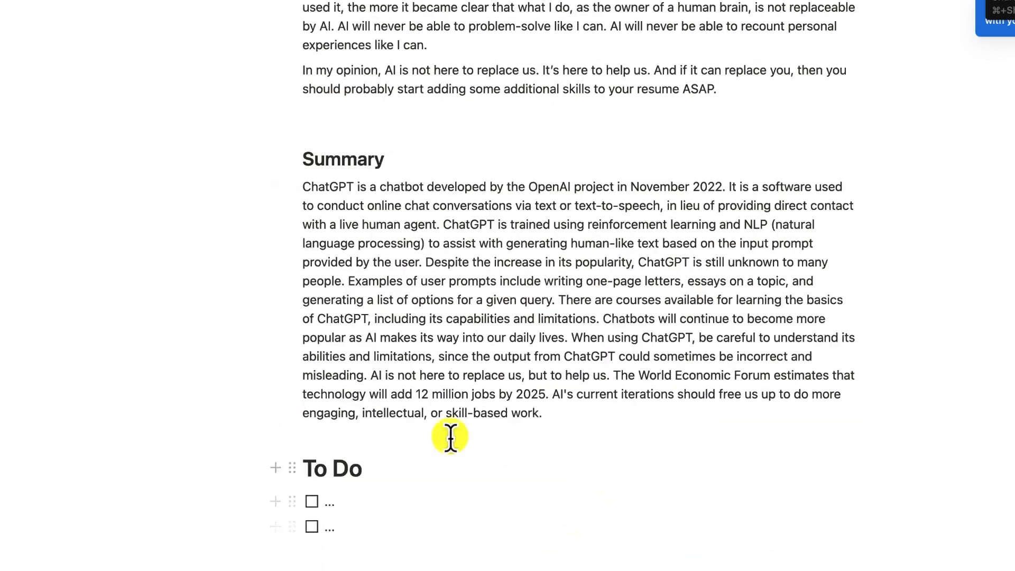
Step: Below the To Do list, generate and keep AI content for "write in tabular form a comparison between davinci resolve, imovie, and capcut"
scroll(403, 533, up, 15)
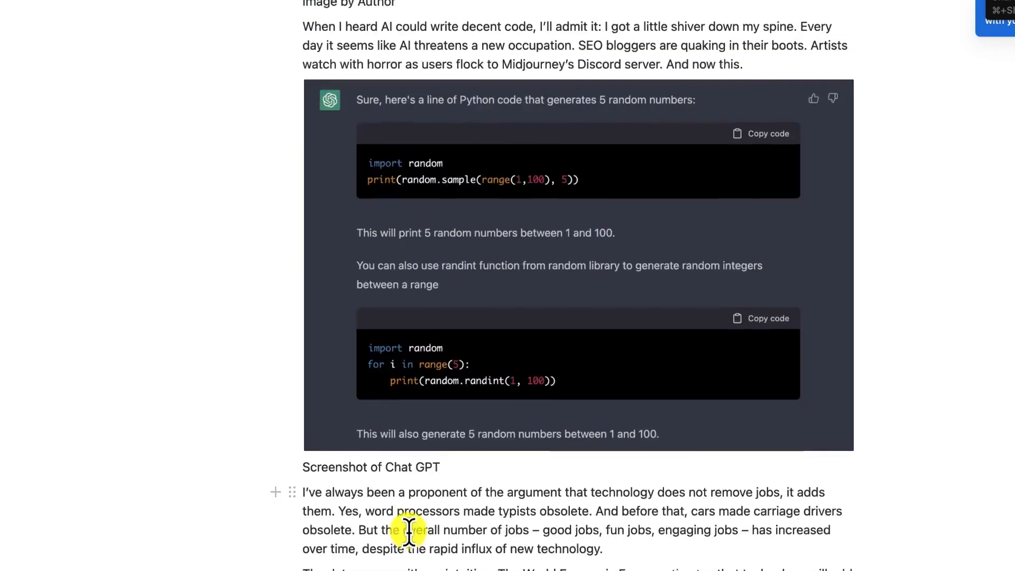
scroll(409, 518, down, 20)
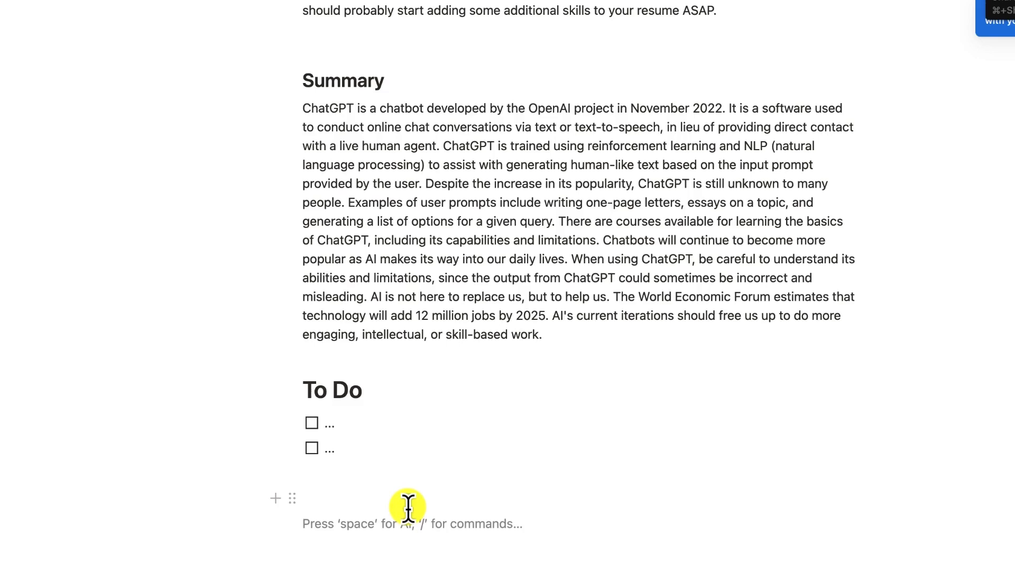
key(space)
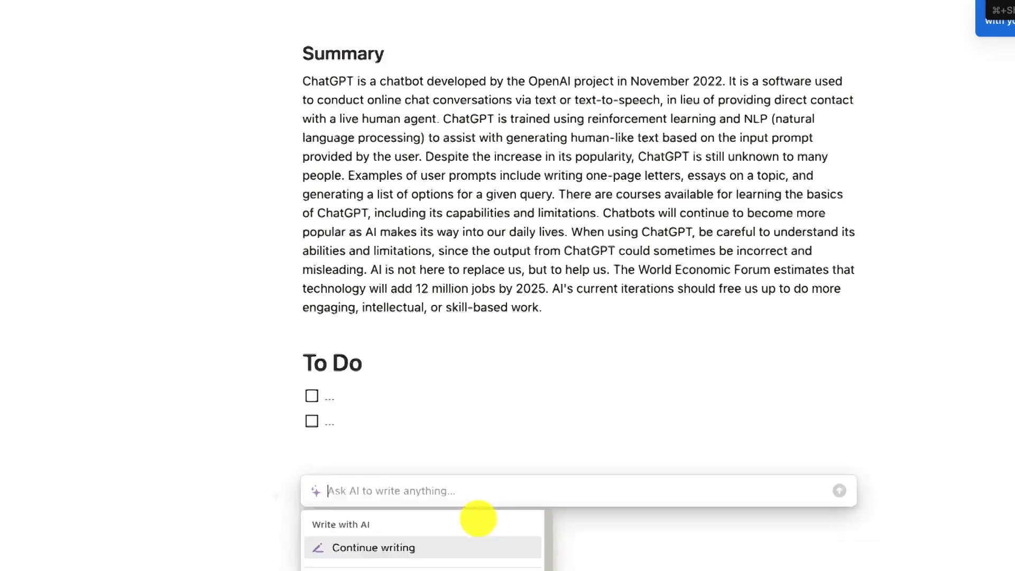
text(write in tabular form a comparison between davinci resolve, imovie, and capcut)
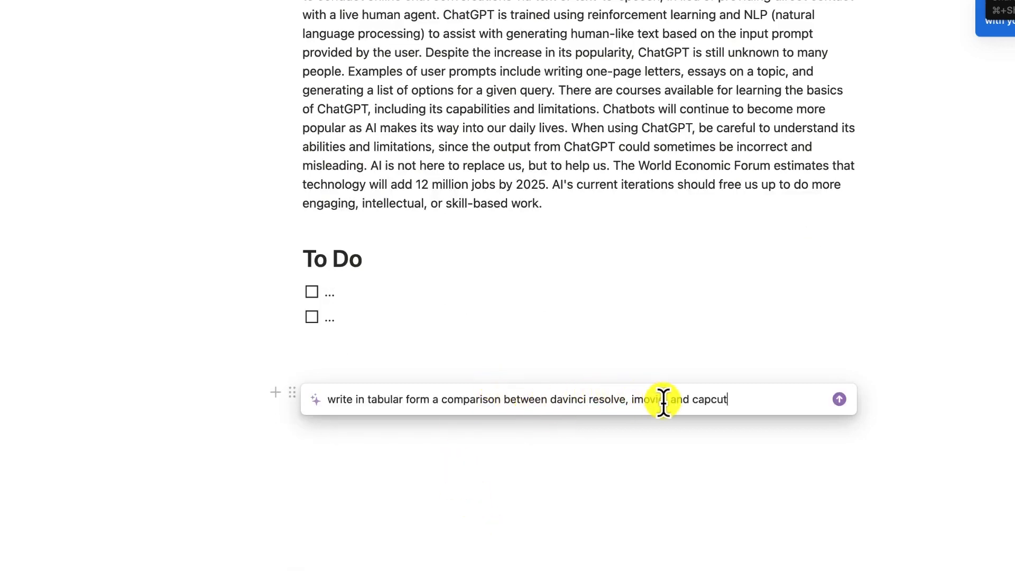
key(Return)
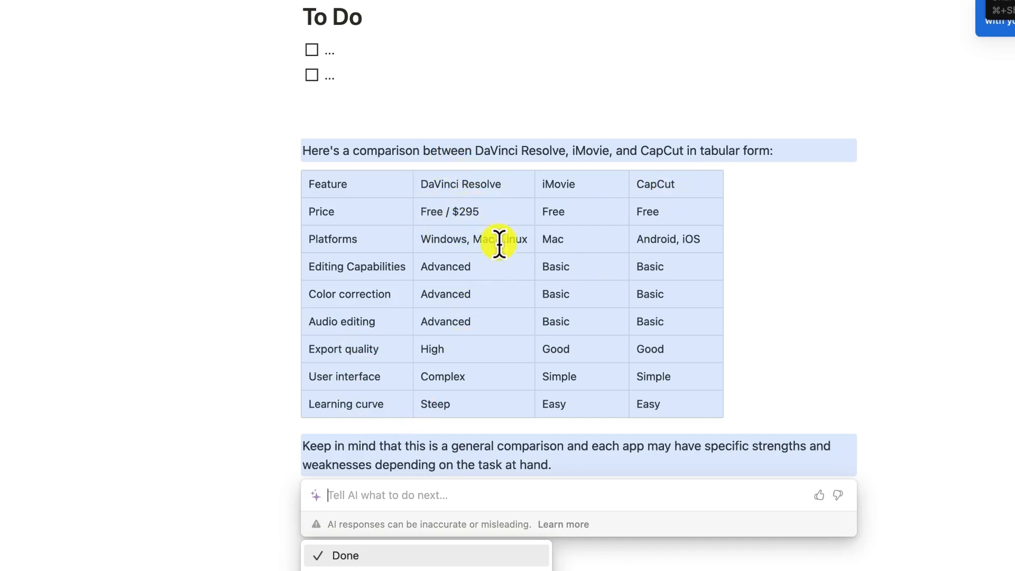
key(Return)
click(448, 213)
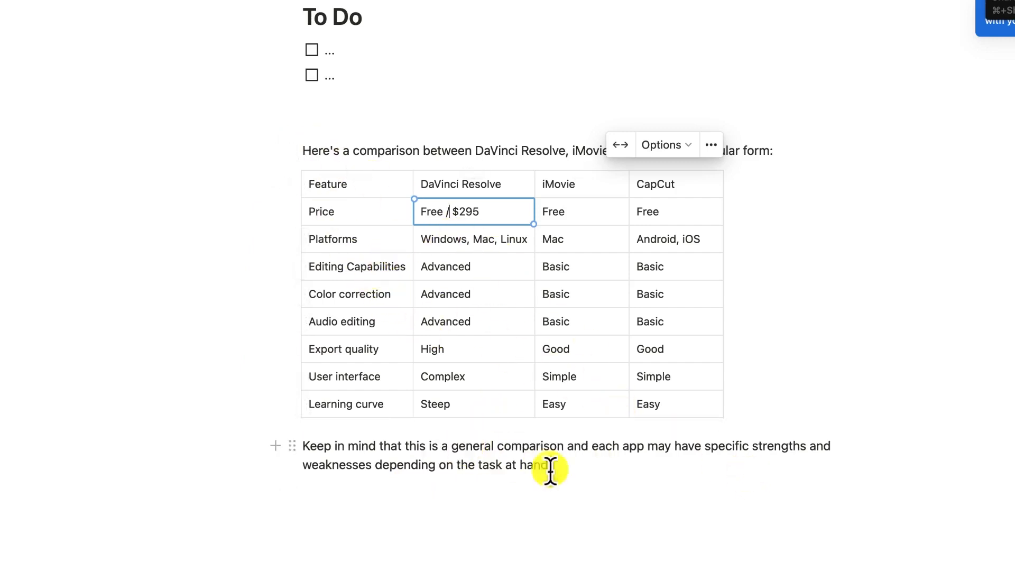
Step: Below the comparison, have AI "write a matlab code to calculate the area of a circle", keep the response and copy its code block
click(376, 491)
key(Return)
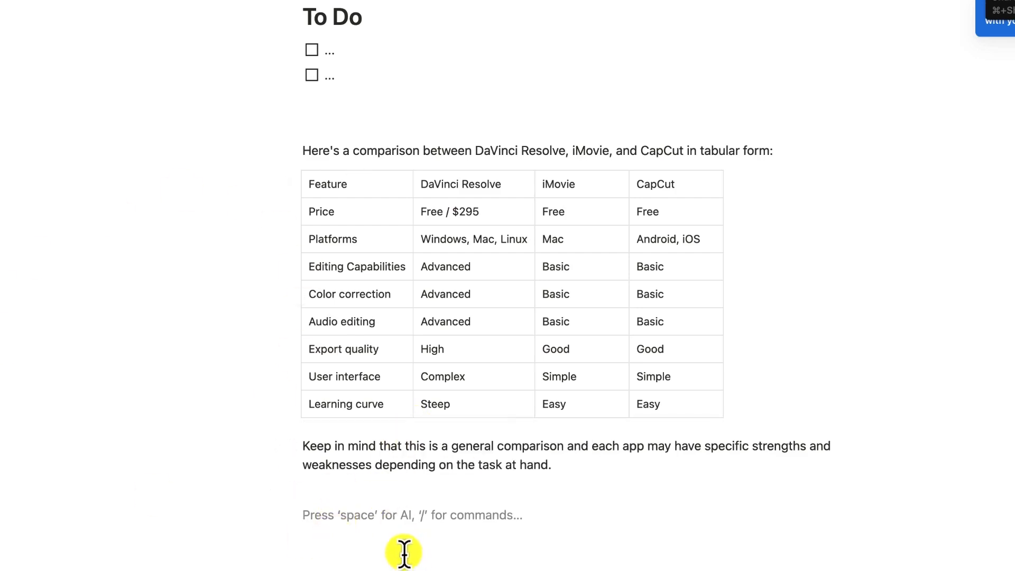
key(space)
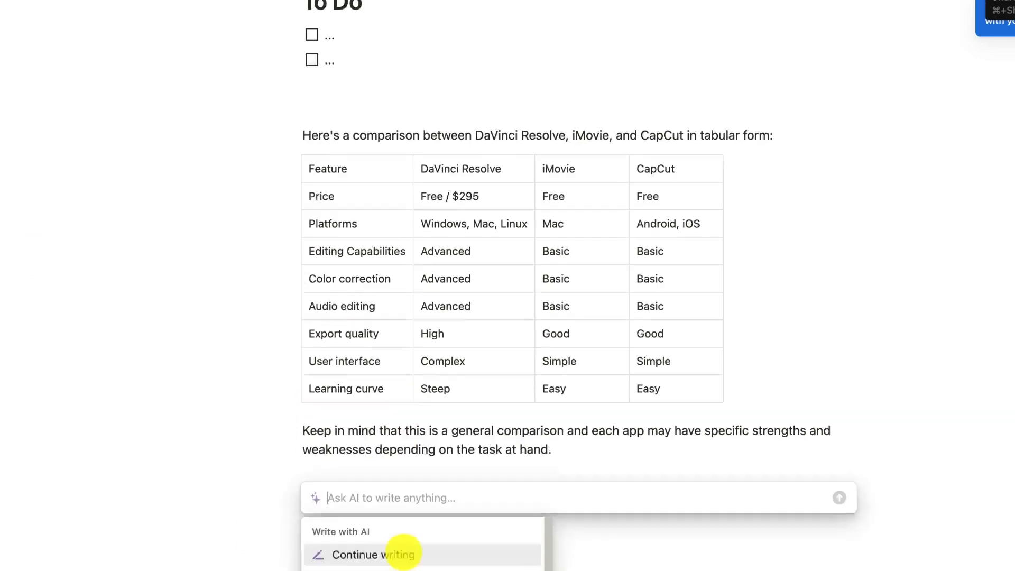
text(writ)
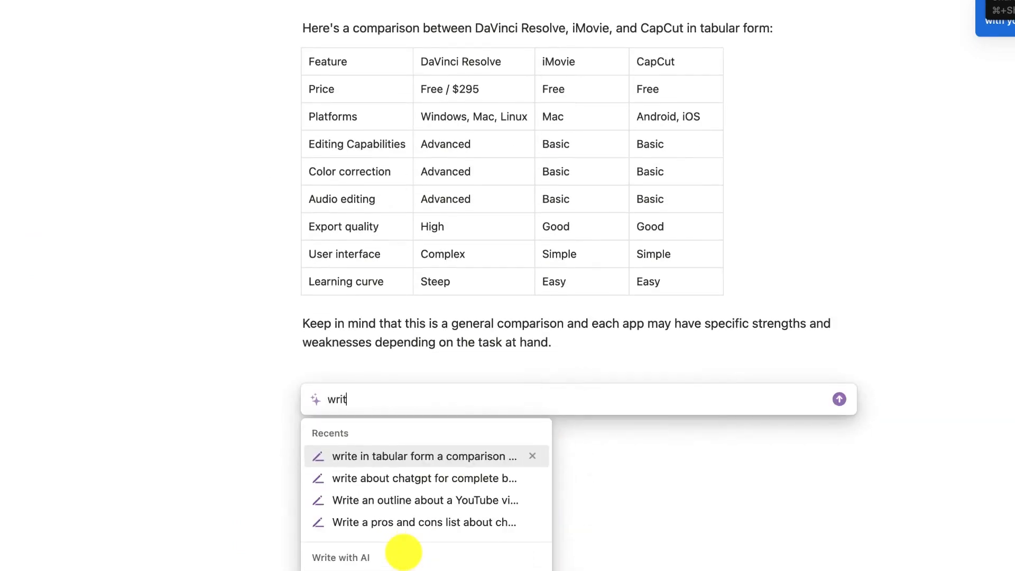
text(e a pros)
key(BackSpace)
key(BackSpace)
key(BackSpace)
key(BackSpace)
text(m)
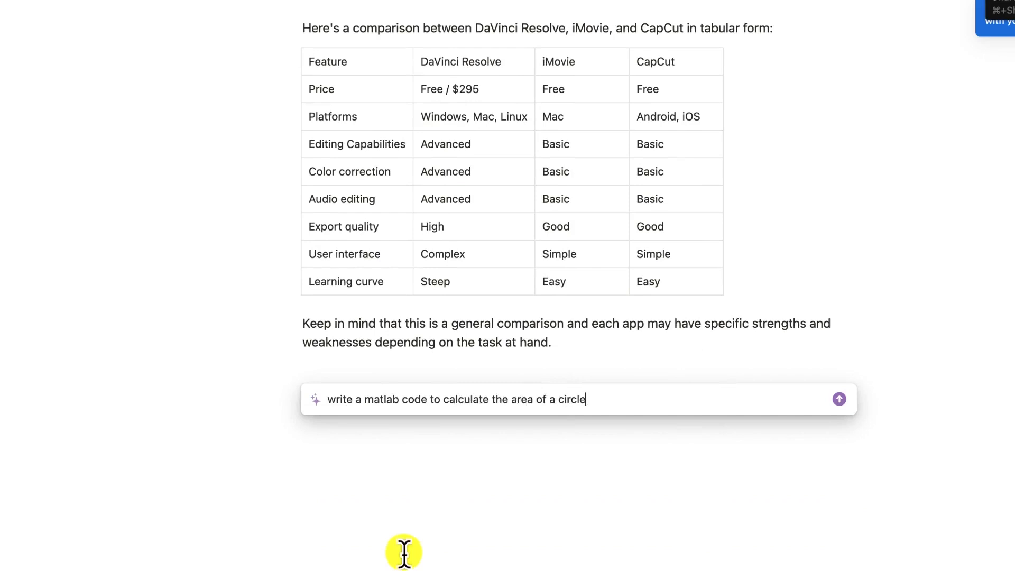
key(Return)
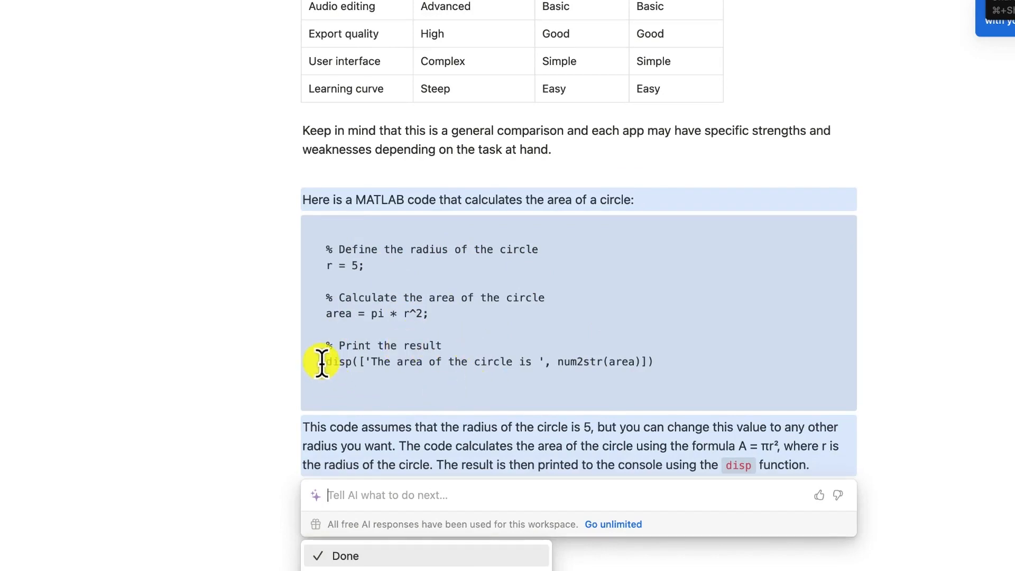
key(Return)
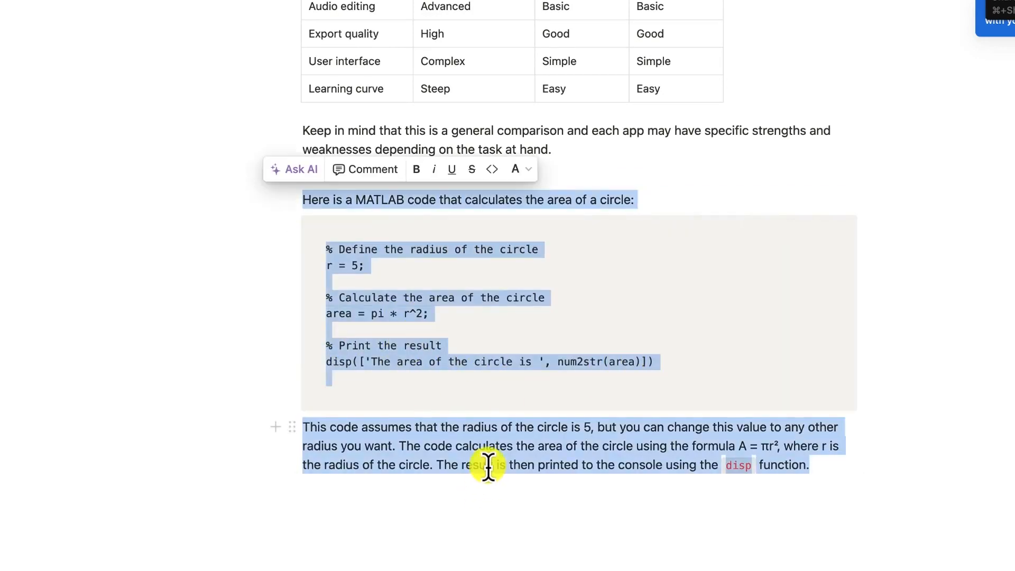
click(488, 466)
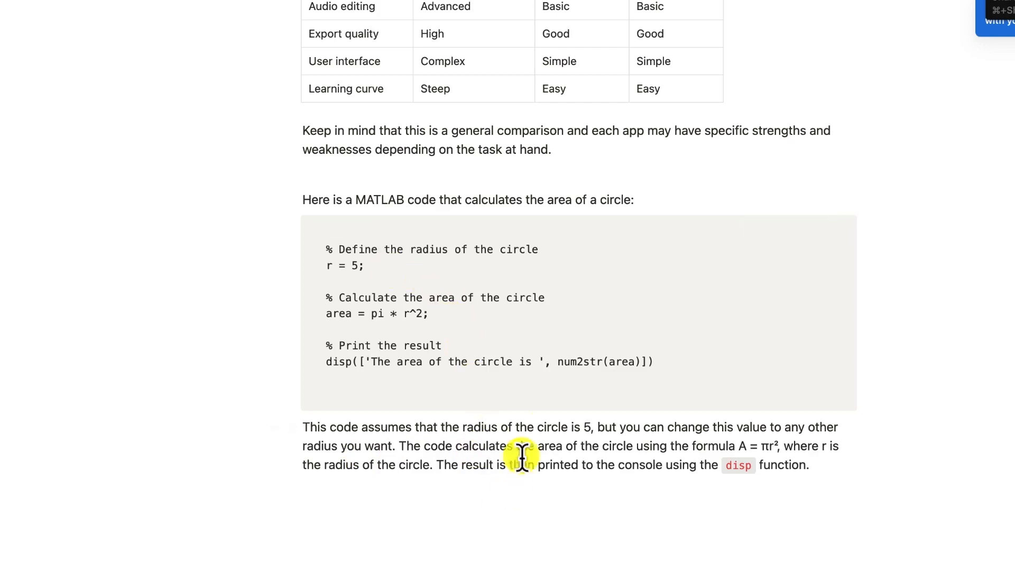
click(761, 233)
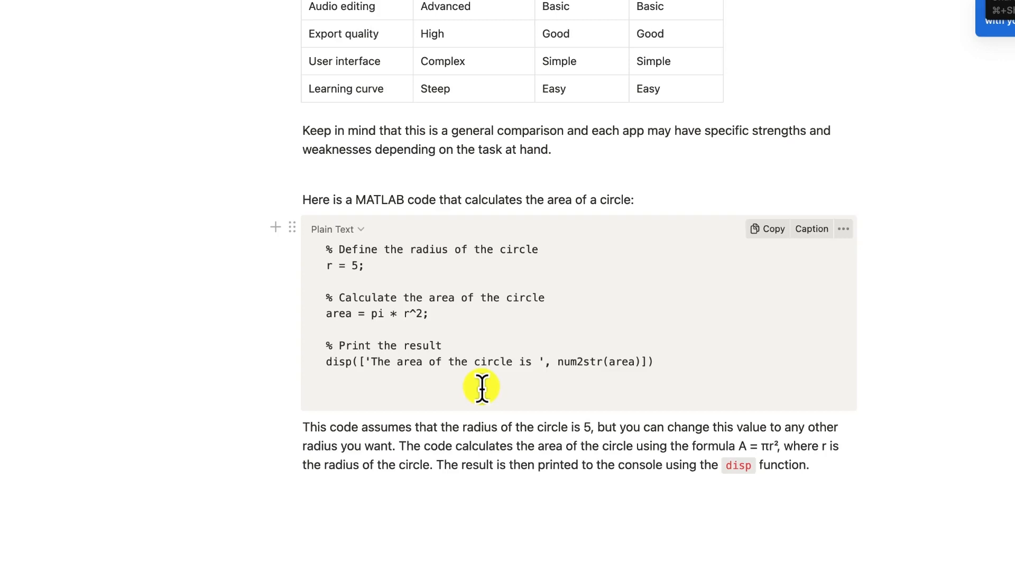
Step: Review the page from the generated MATLAB code back up through the Summary and article to the Key Takeways section
scroll(481, 387, up, 15)
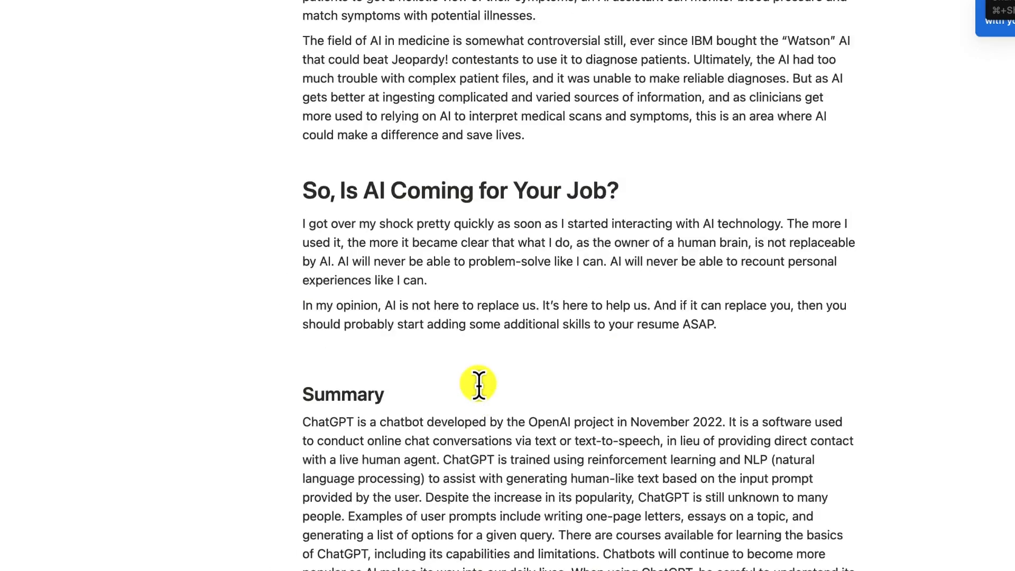
scroll(478, 383, up, 20)
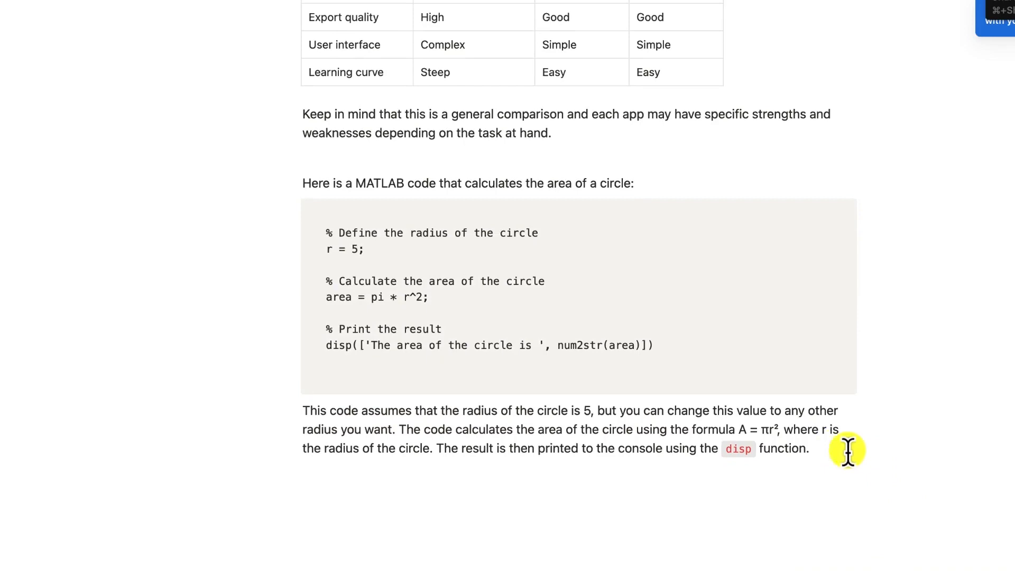
click(827, 446)
click(776, 484)
scroll(776, 483, up, 20)
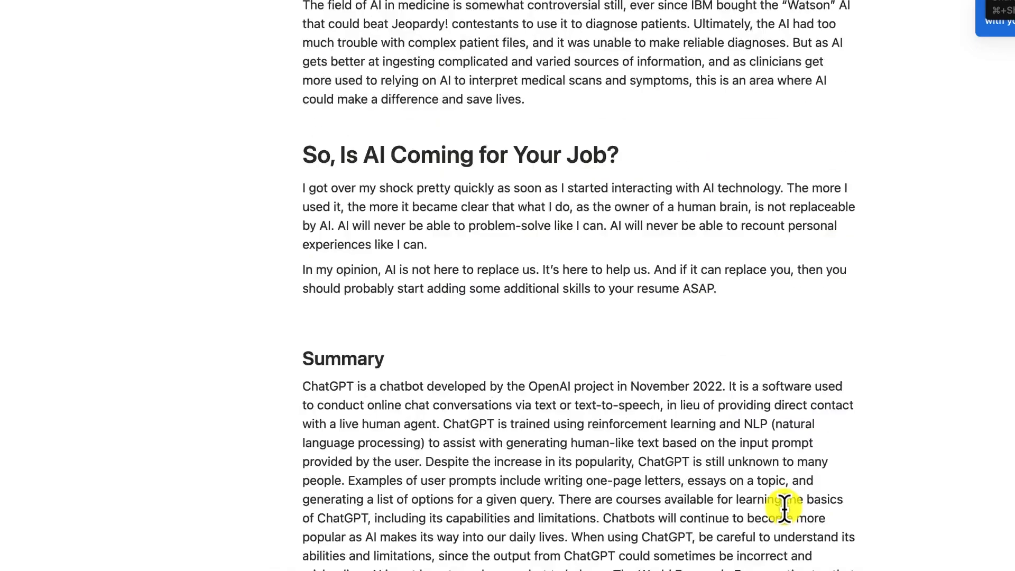
scroll(784, 507, up, 20)
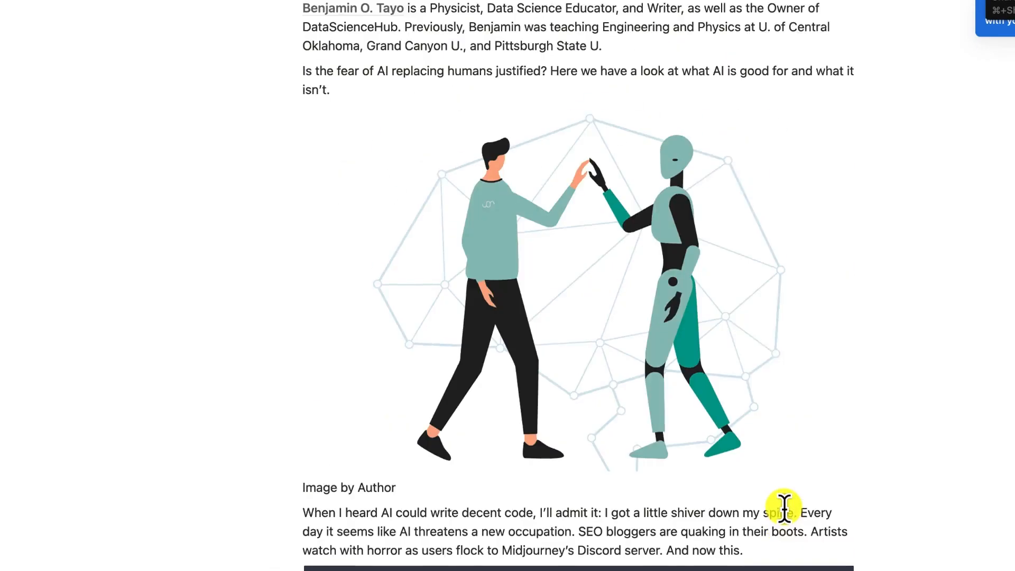
scroll(784, 507, up, 10)
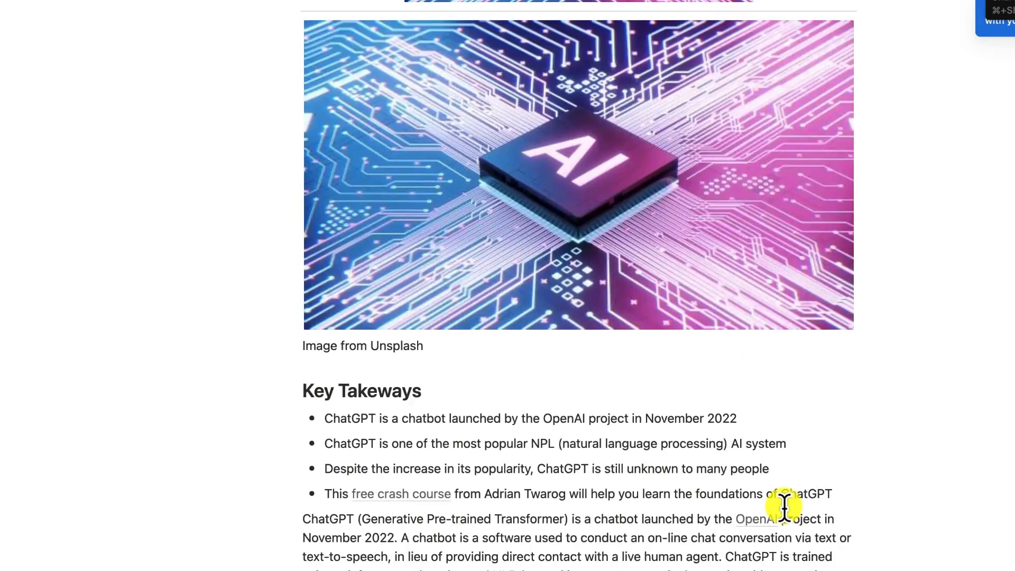